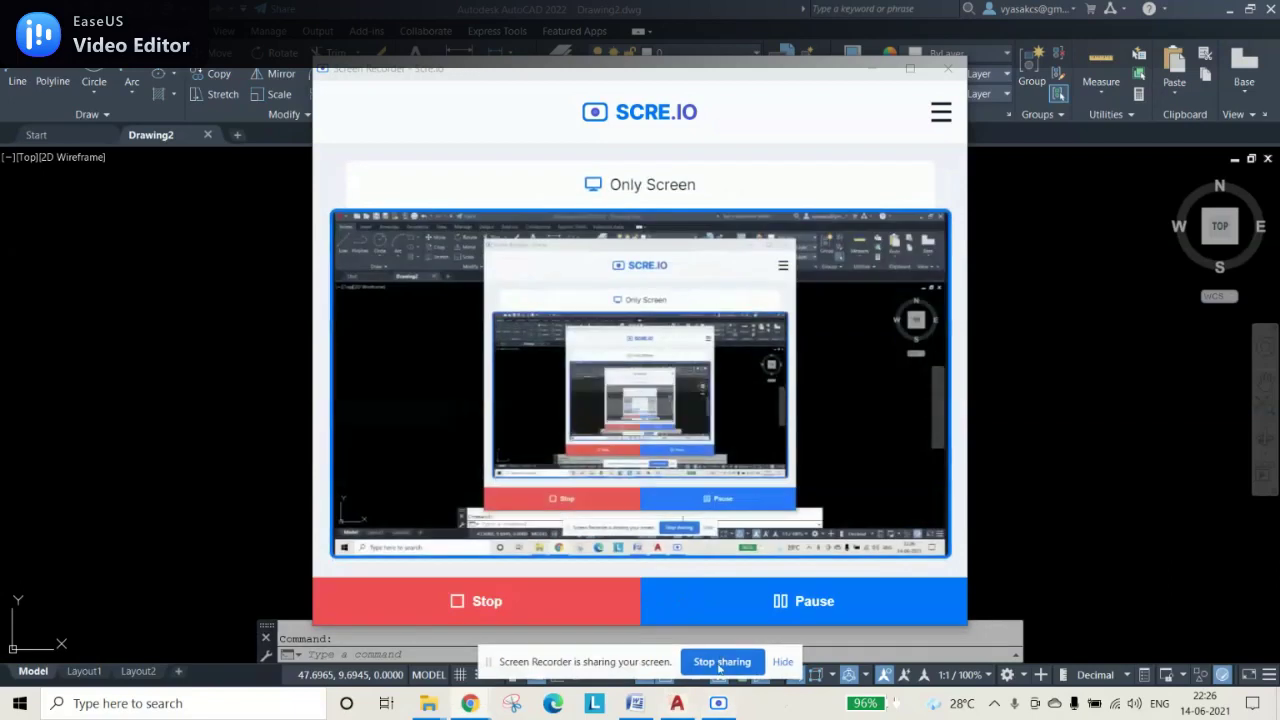
Step: Switch to Word and review the ellipse question's axis lengths and focus distance for the foci / arcs of circles method
left_click(635, 703)
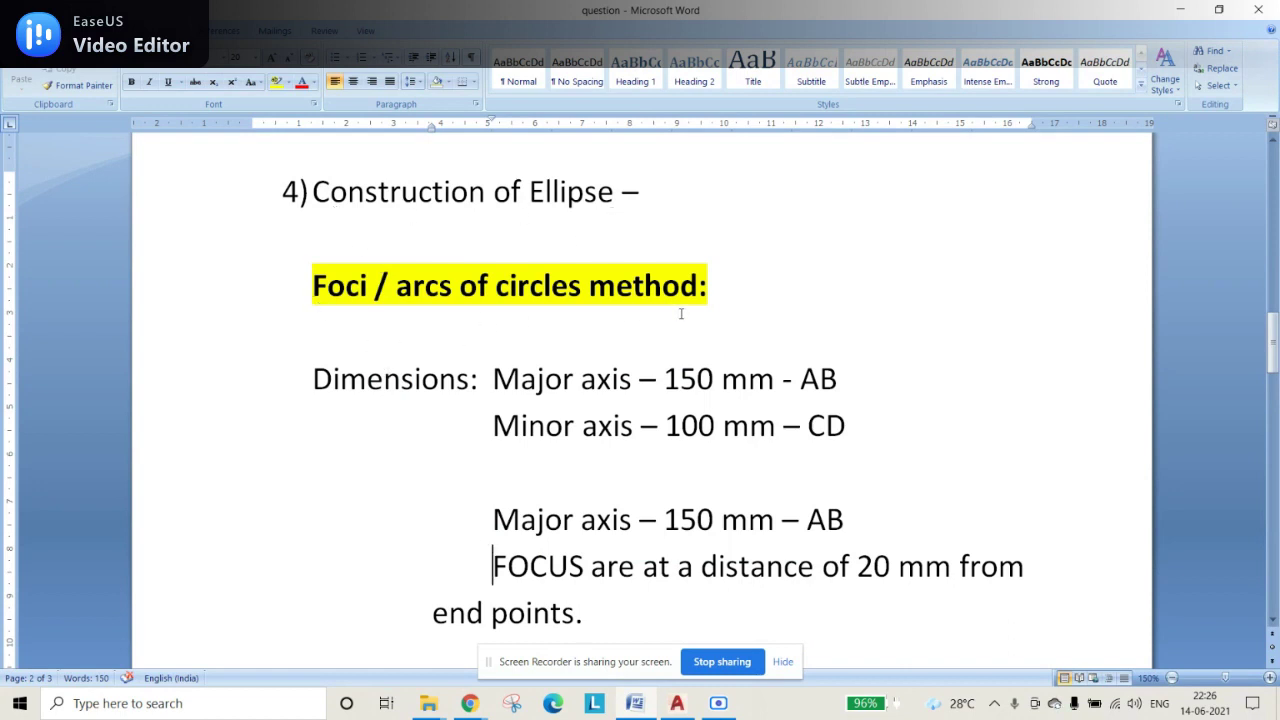
left_click_drag(480, 385, 654, 385)
left_click_drag(492, 425, 720, 428)
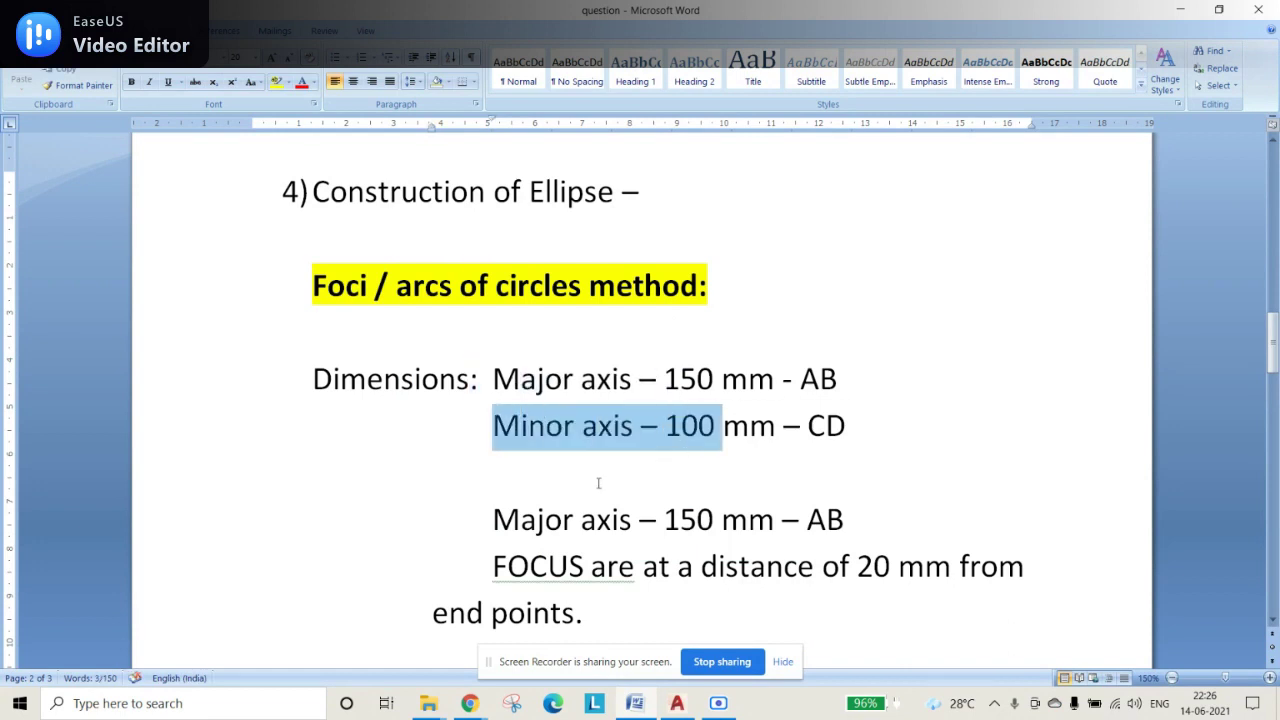
left_click_drag(488, 519, 806, 520)
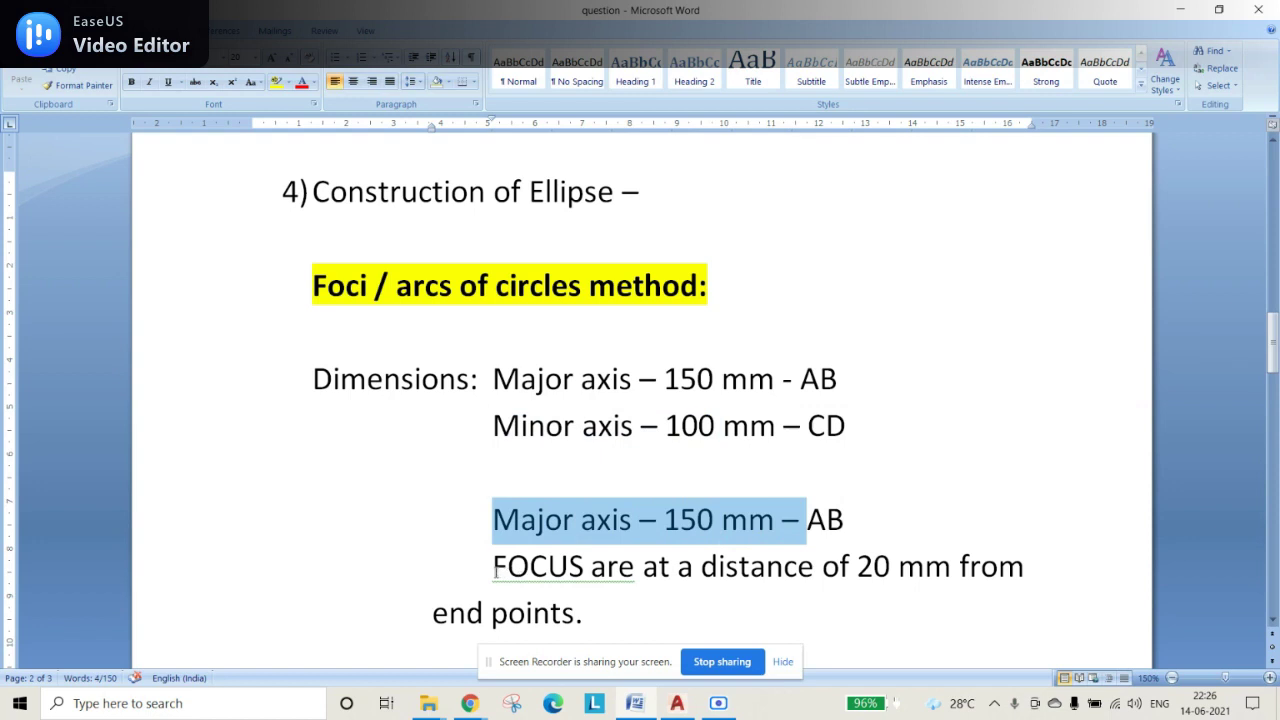
left_click_drag(490, 572, 620, 627)
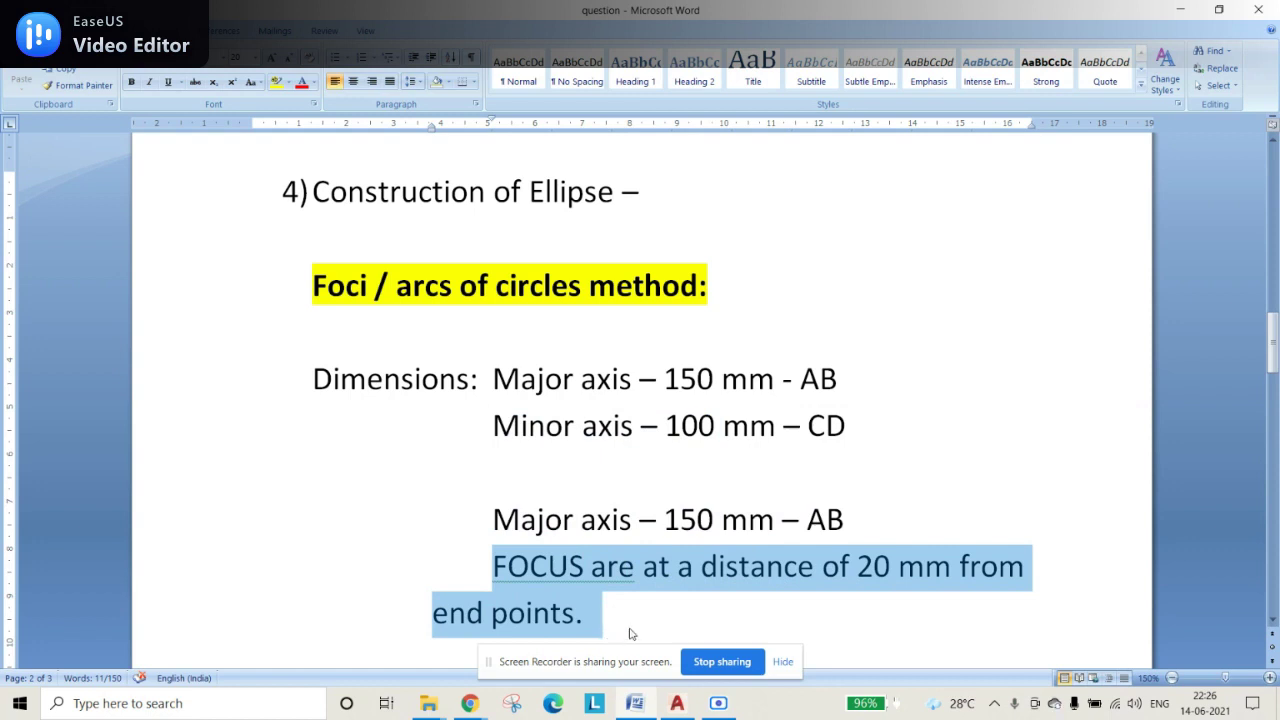
left_click_drag(486, 512, 655, 640)
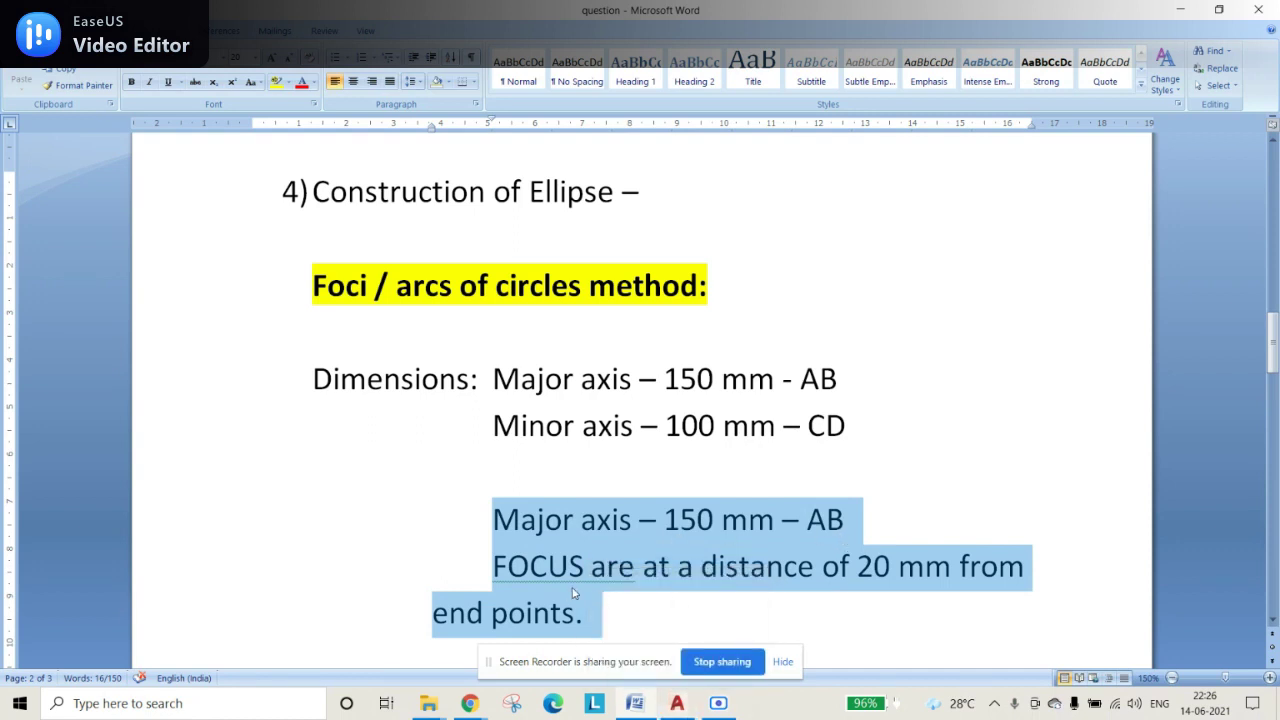
Step: Switch to AutoCAD and set the drawing's insertion scale units to Millimeters
left_click(677, 702)
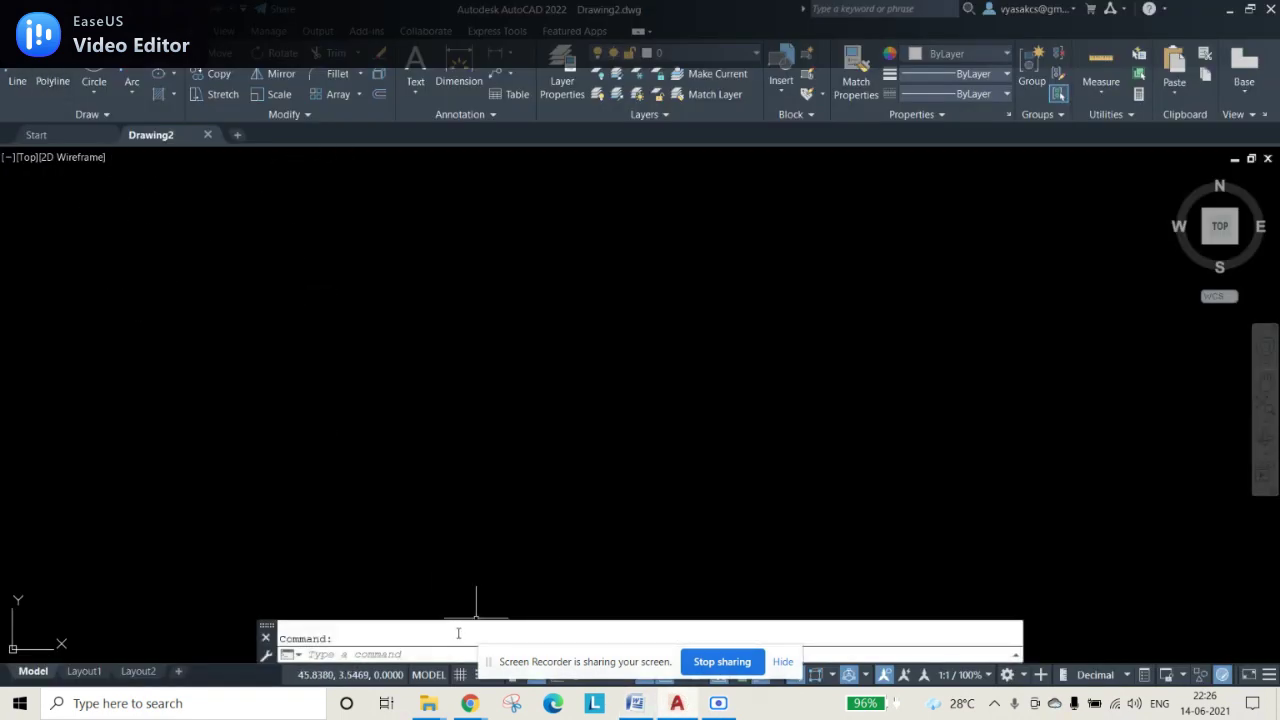
type("units")
key("Return")
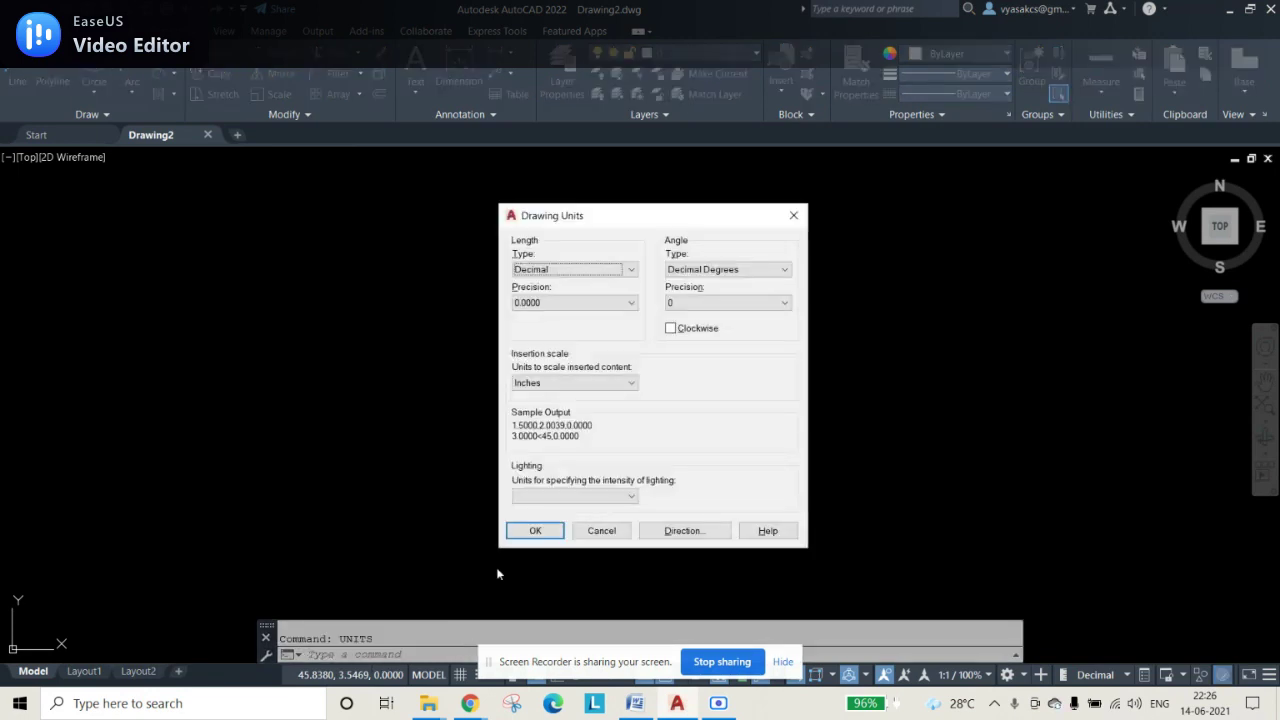
left_click(617, 384)
left_click(580, 450)
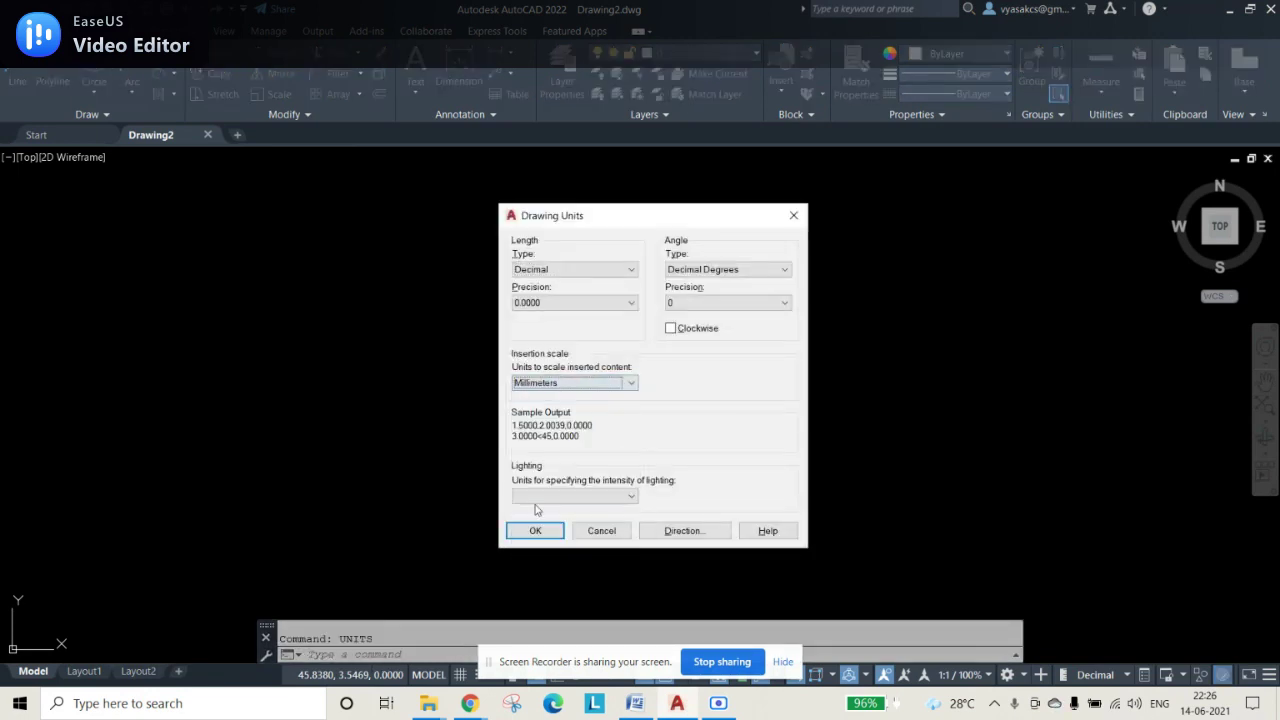
left_click(530, 532)
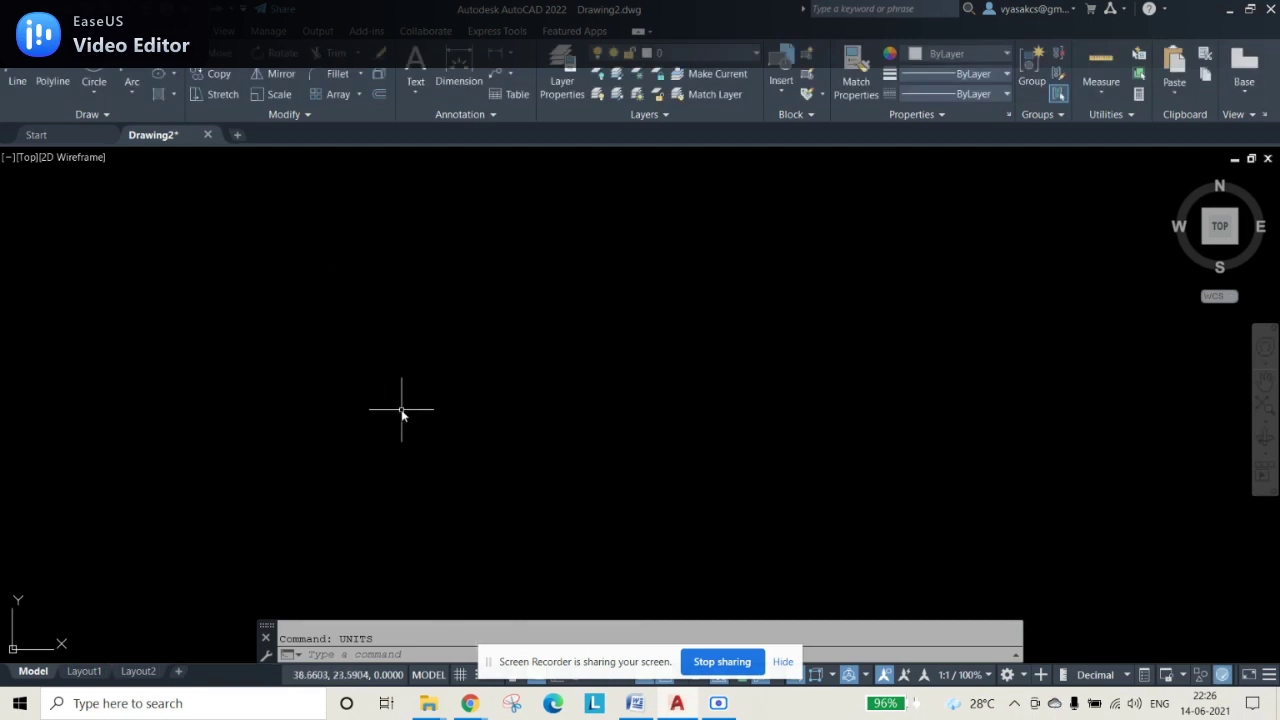
Step: Set the model space limits from 0,0 to 500,500 and zoom to the whole drawing area
type("limi")
key("Return")
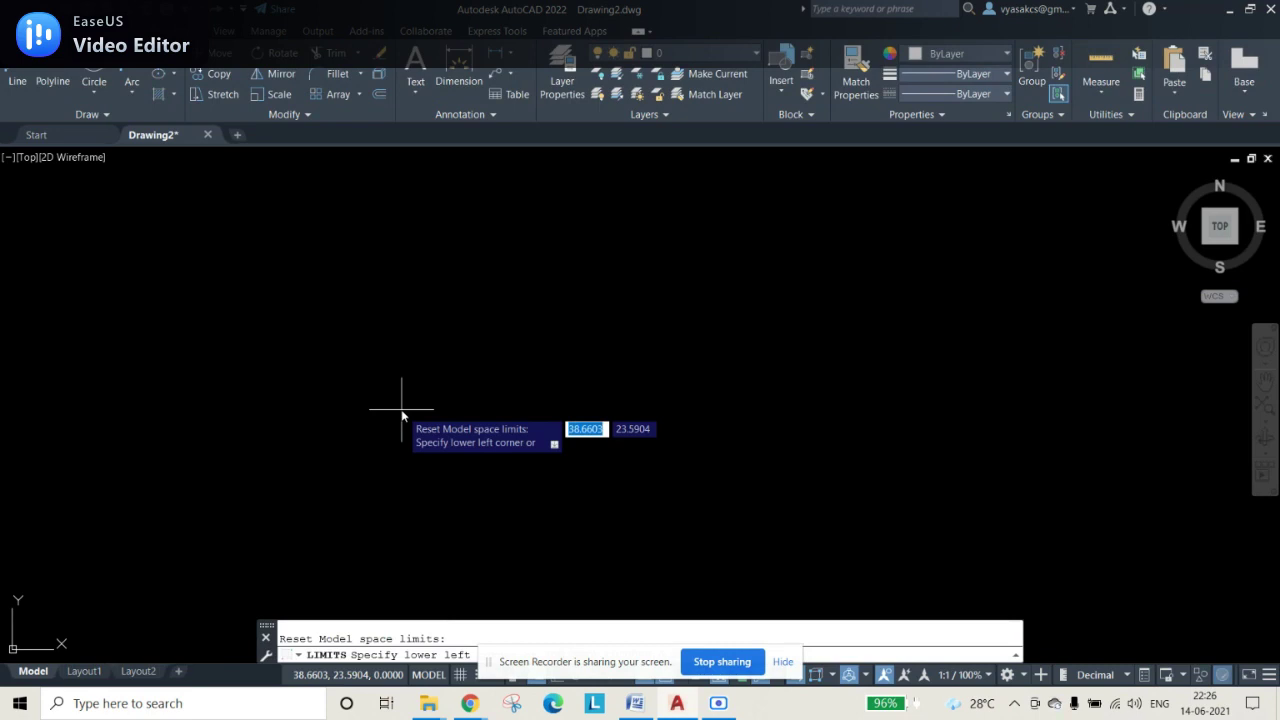
type("0,0")
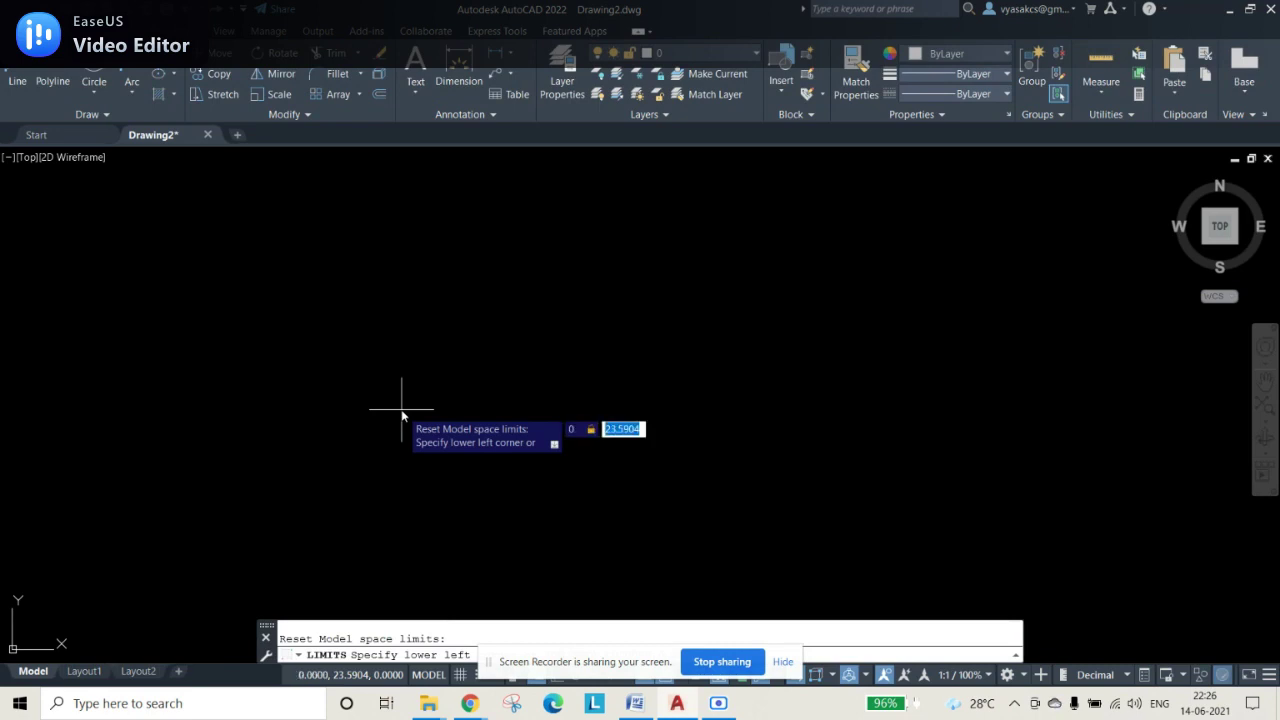
key("Return")
mouse_move(580, 660)
left_mouse_down()
mouse_move(606, 182)
mouse_move(562, 164)
left_mouse_up()
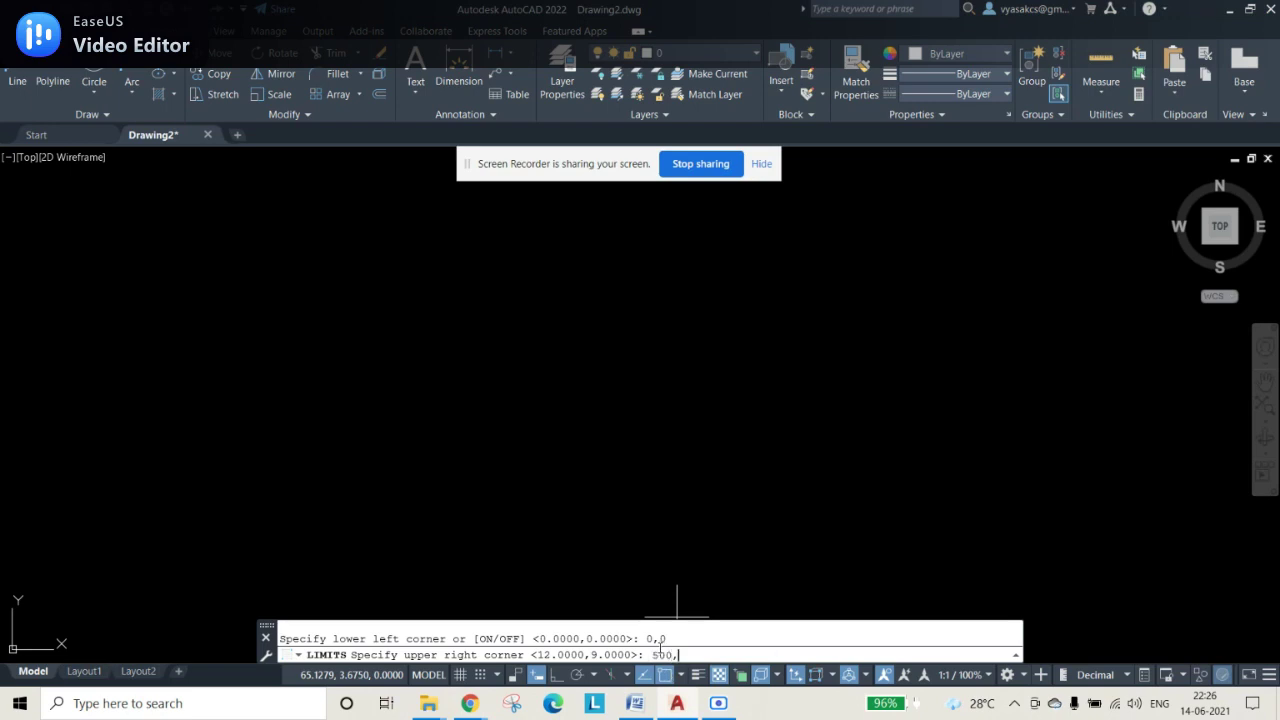
type("0")
key("Return")
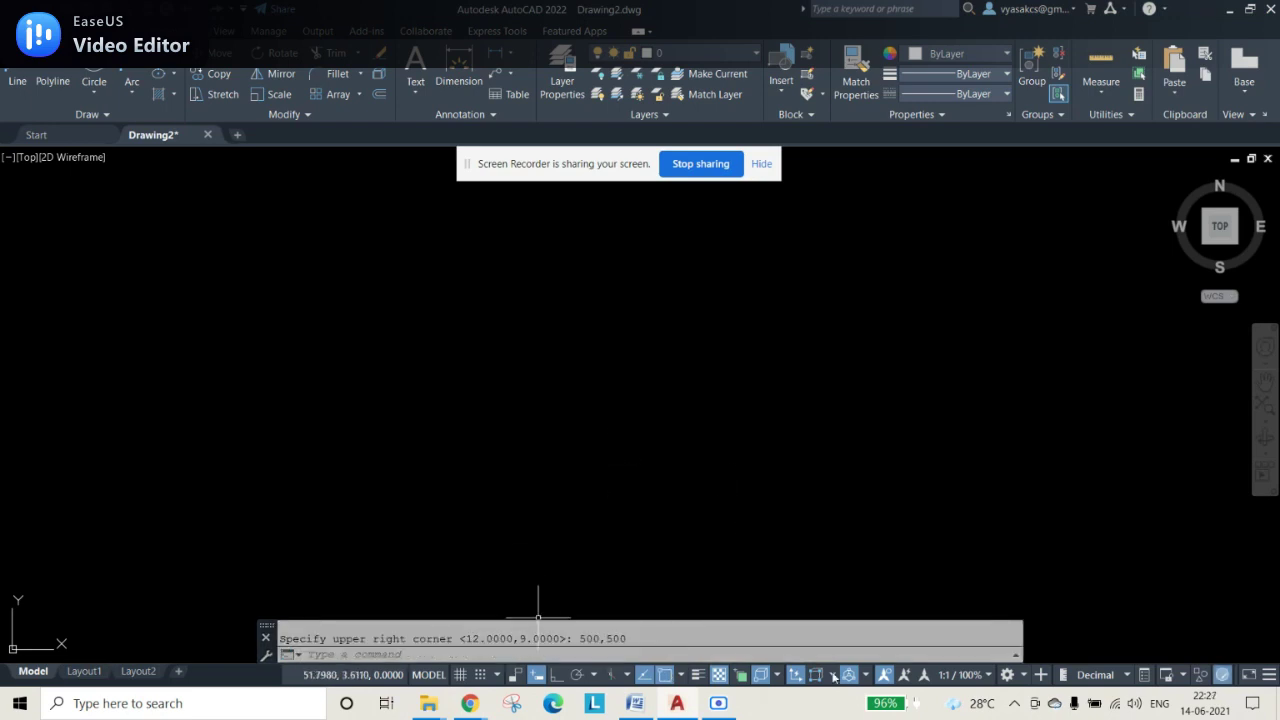
type("z")
key("Return")
type("a")
key("Return")
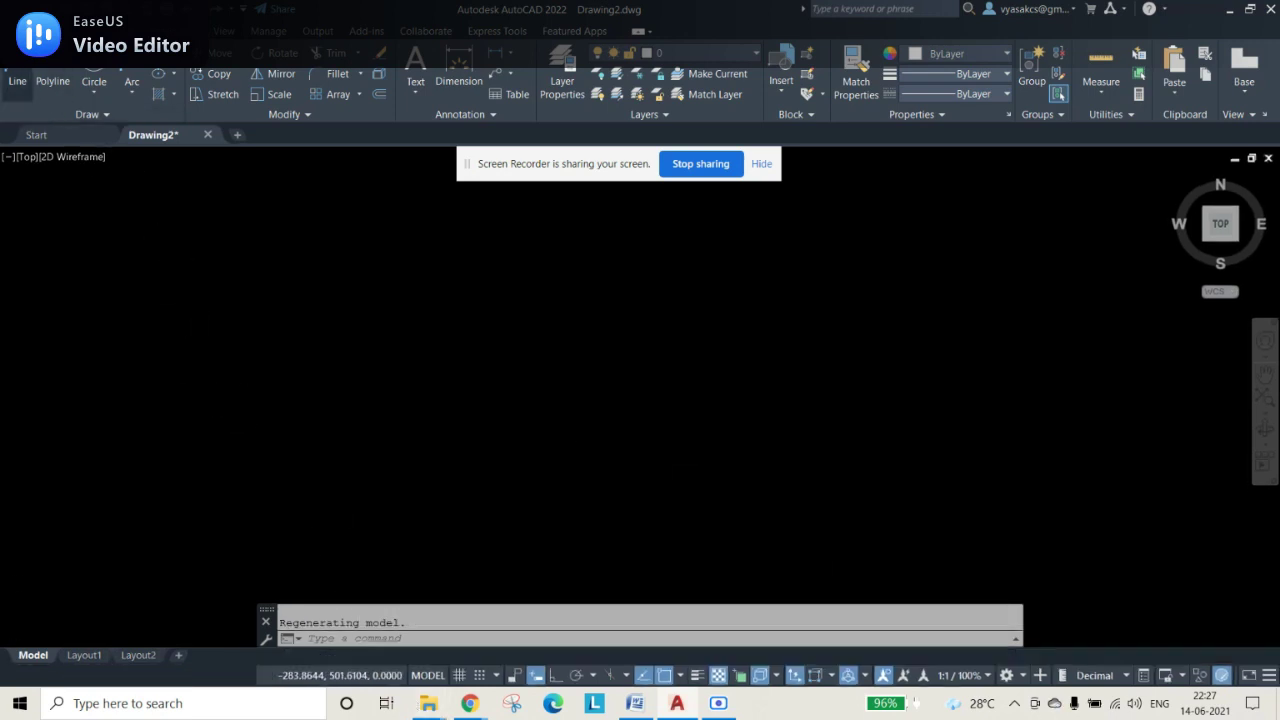
Step: Turn on Ortho and draw a 150 mm horizontal line for the major axis
left_click(17, 75)
left_click(557, 676)
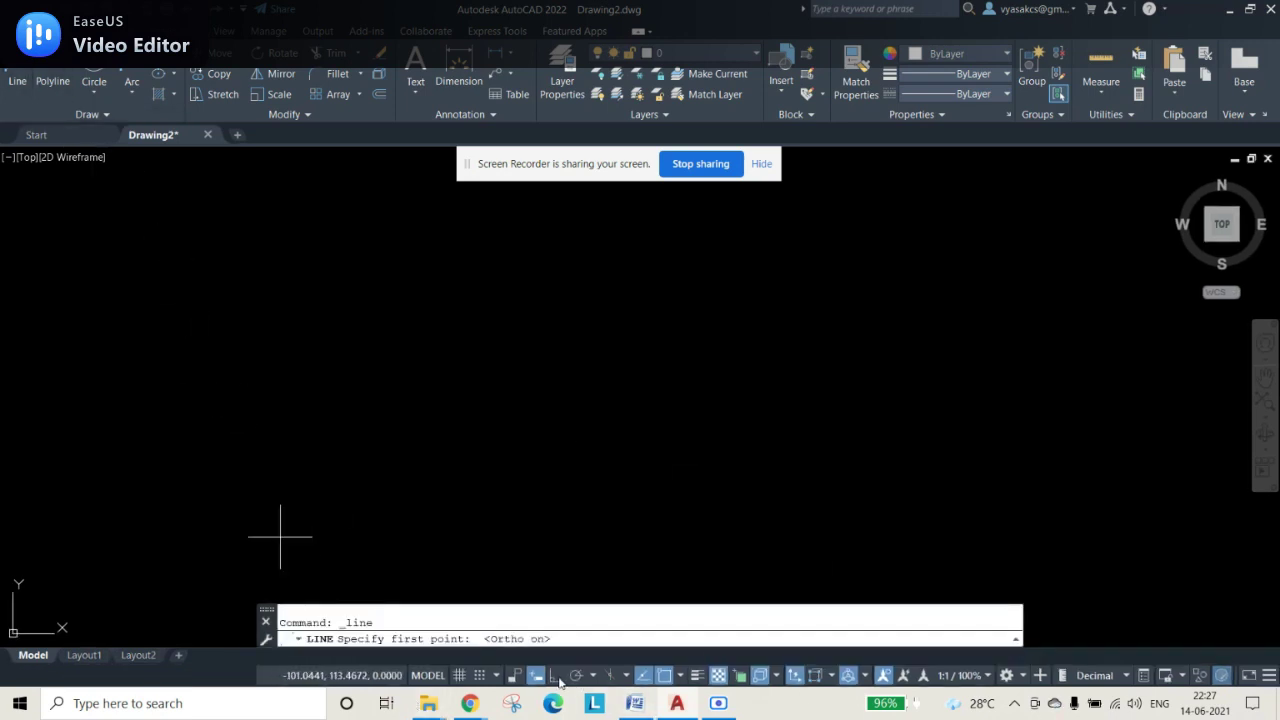
left_click(418, 384)
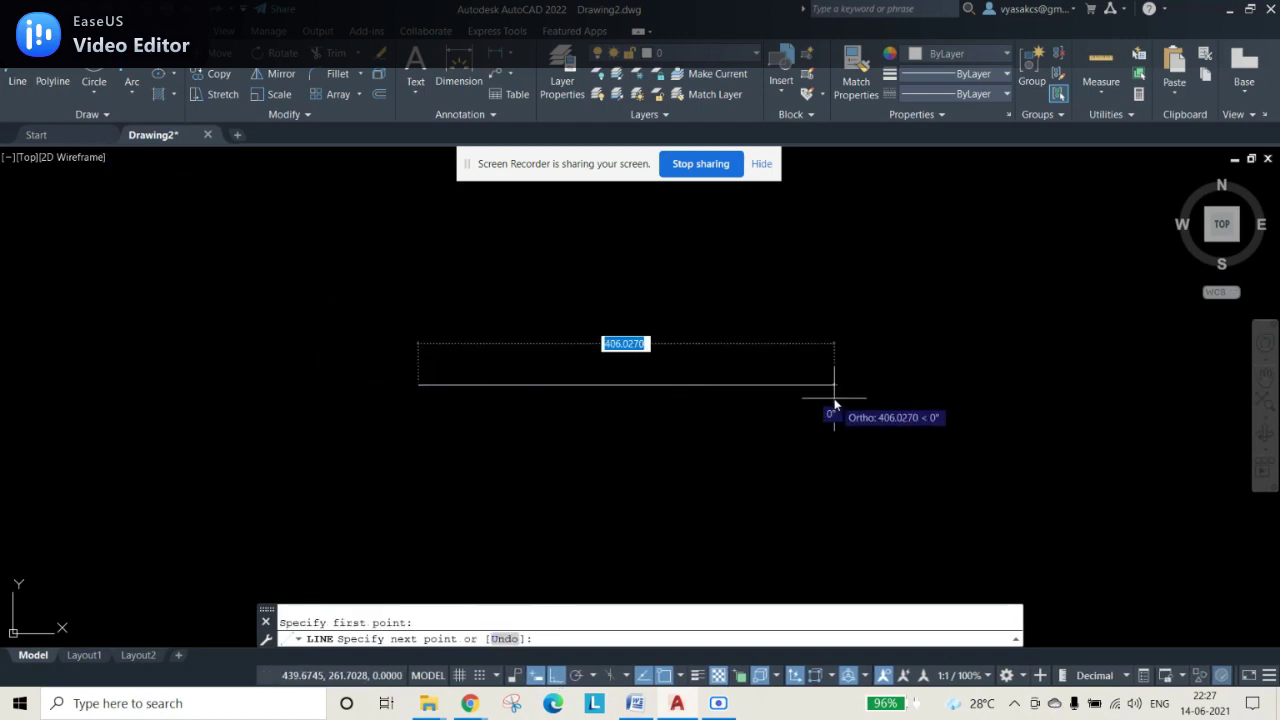
type("150")
key("Return")
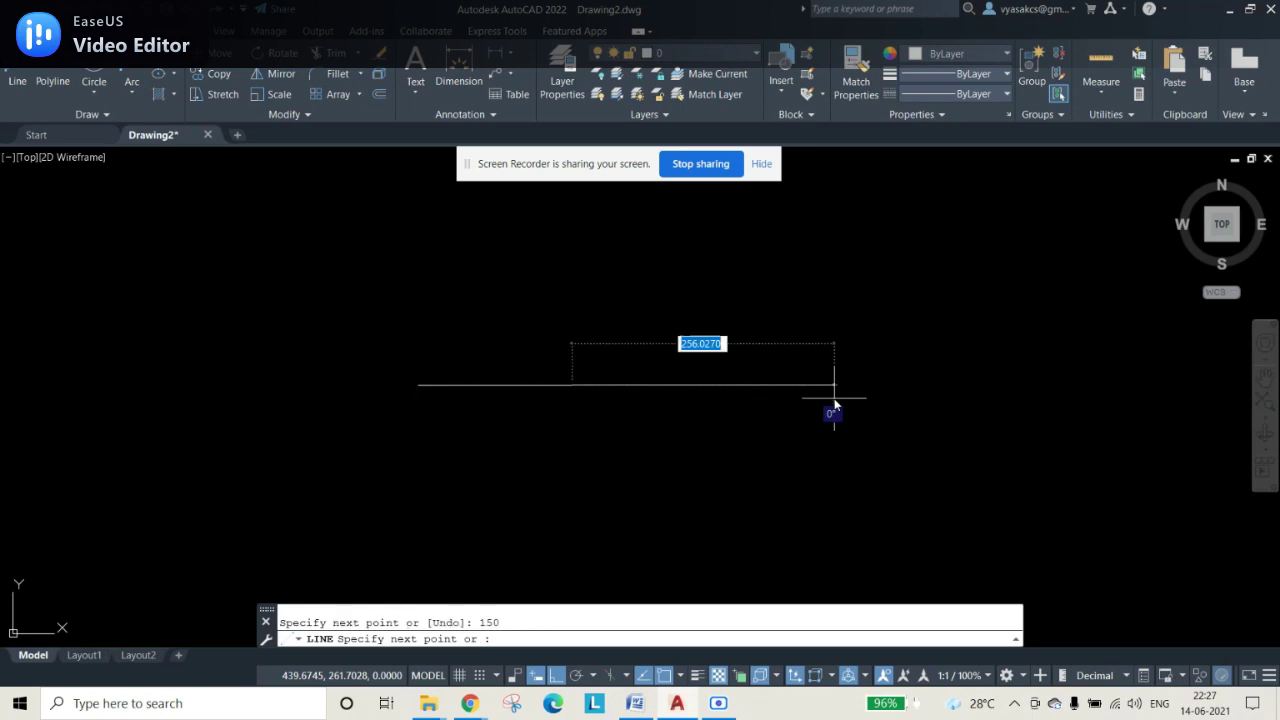
key("Escape")
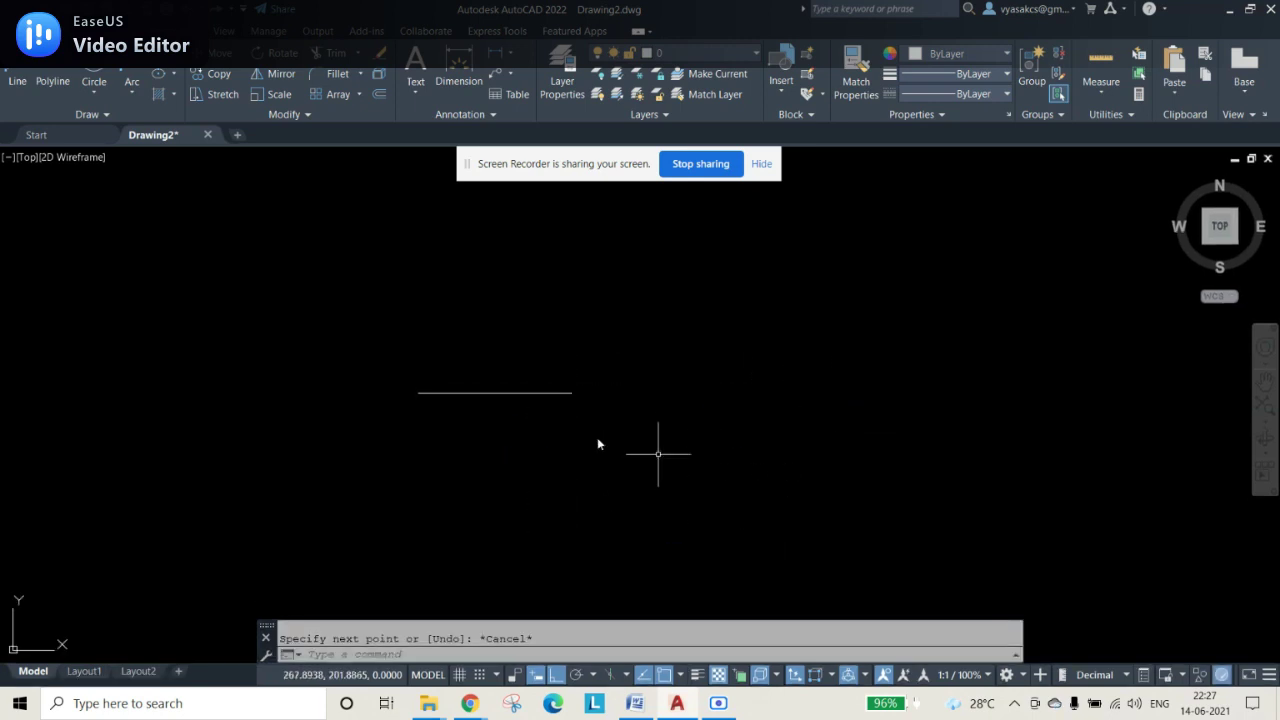
Step: Add the multiline text label "A" with height 5 and place it just beside the left end of the major axis
scroll(484, 399, "up", 4)
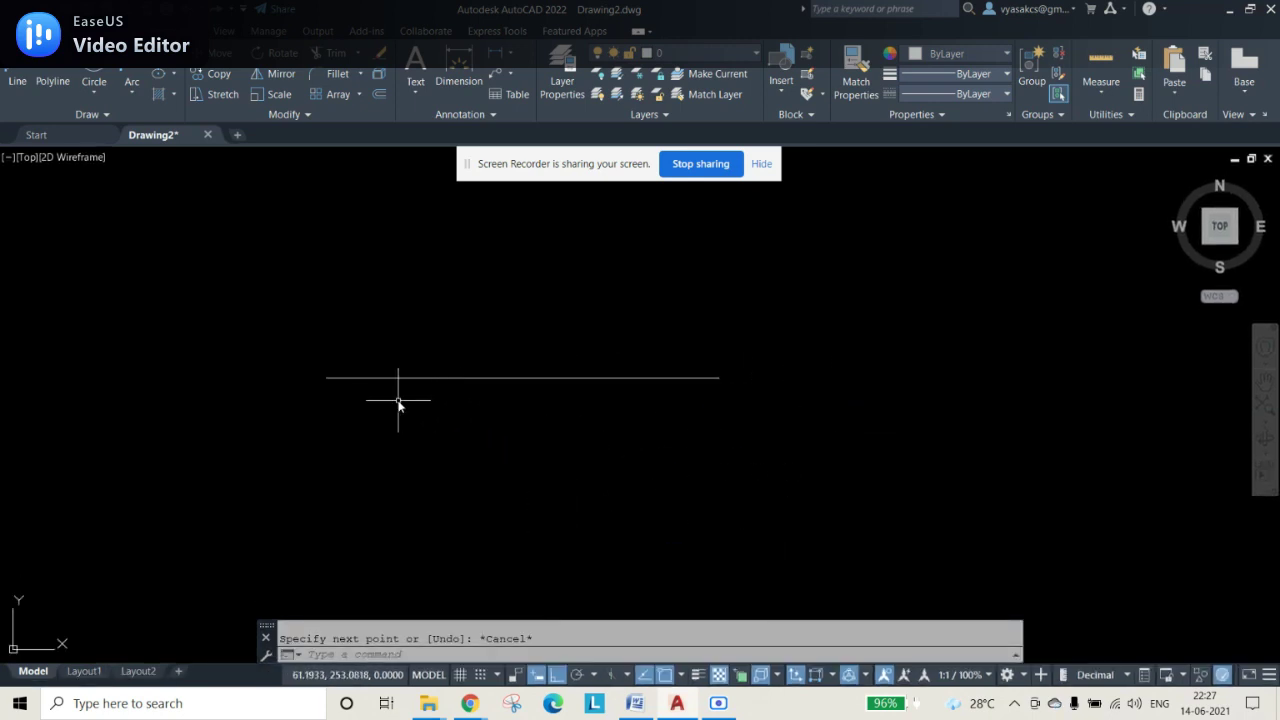
type("mt")
key("Return")
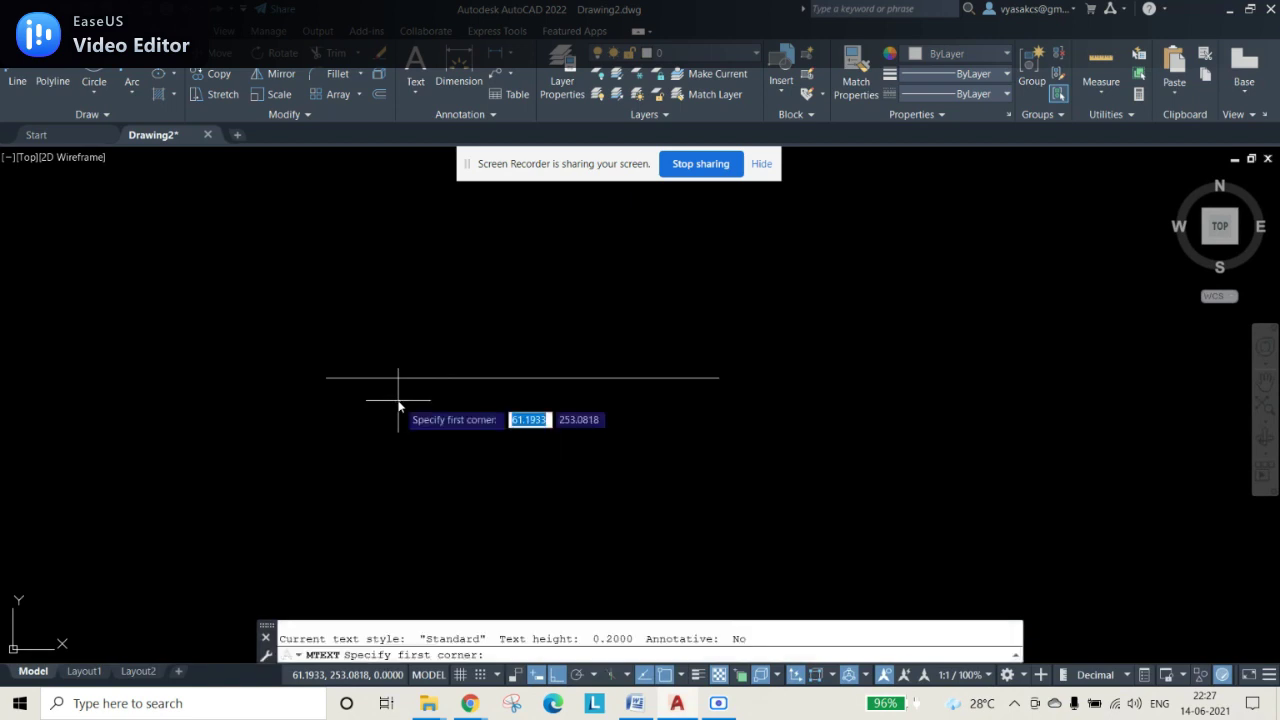
left_click(256, 369)
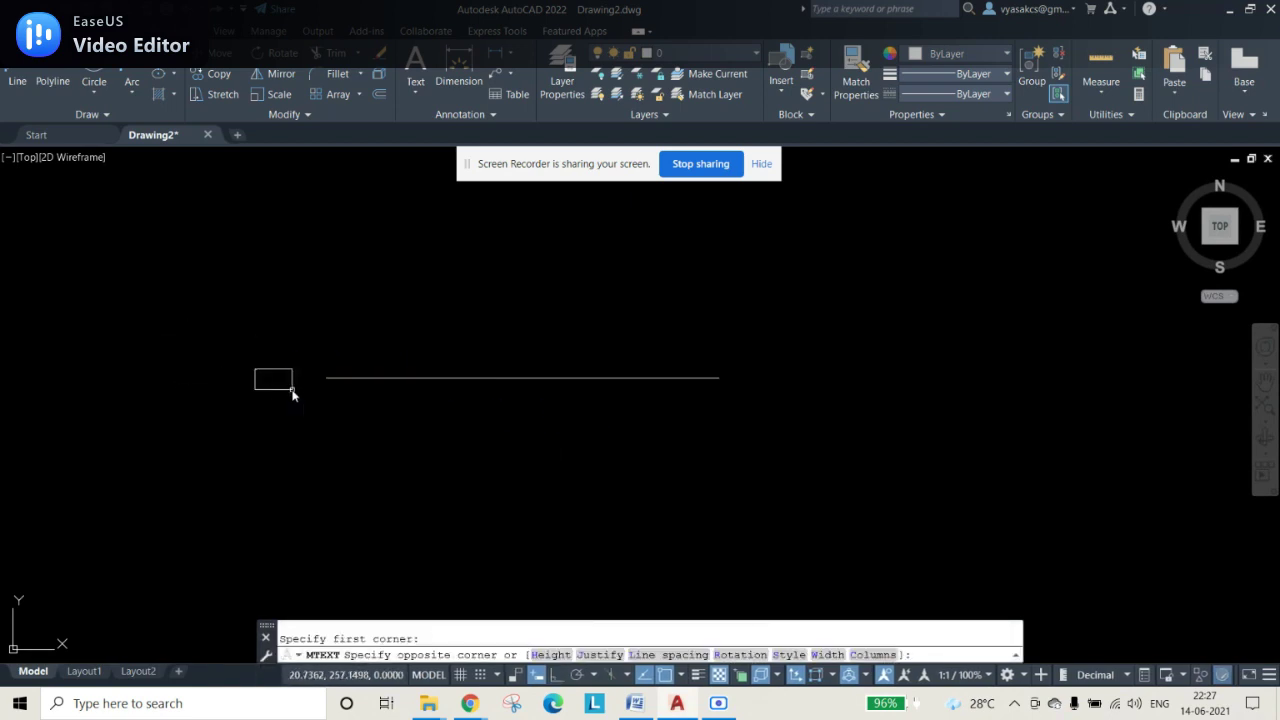
left_click(350, 383)
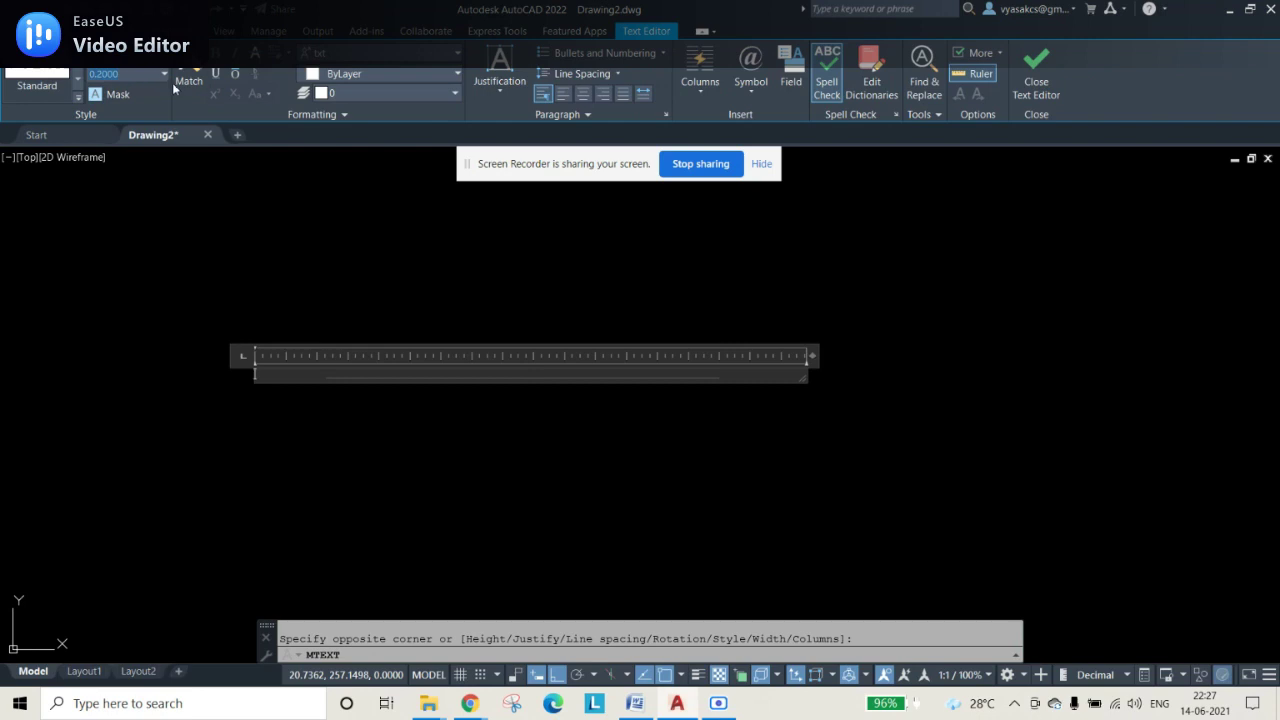
type("5")
key("Return")
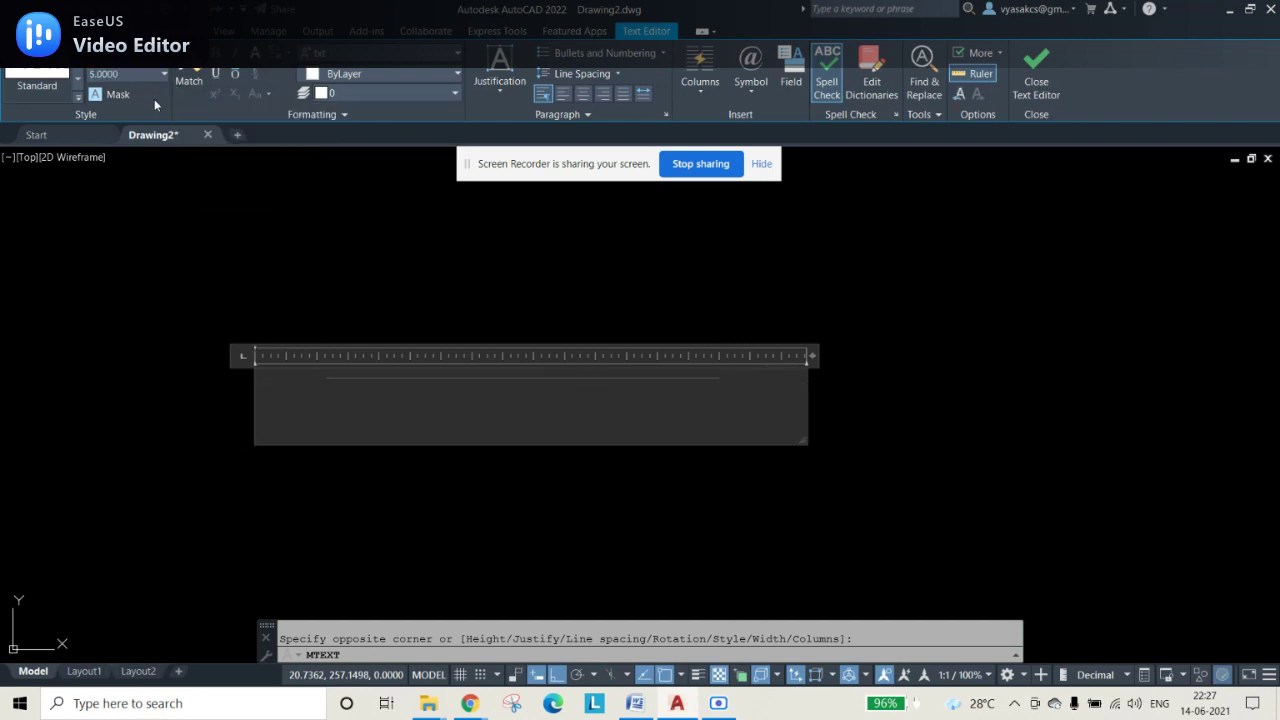
type("A")
left_click(908, 360)
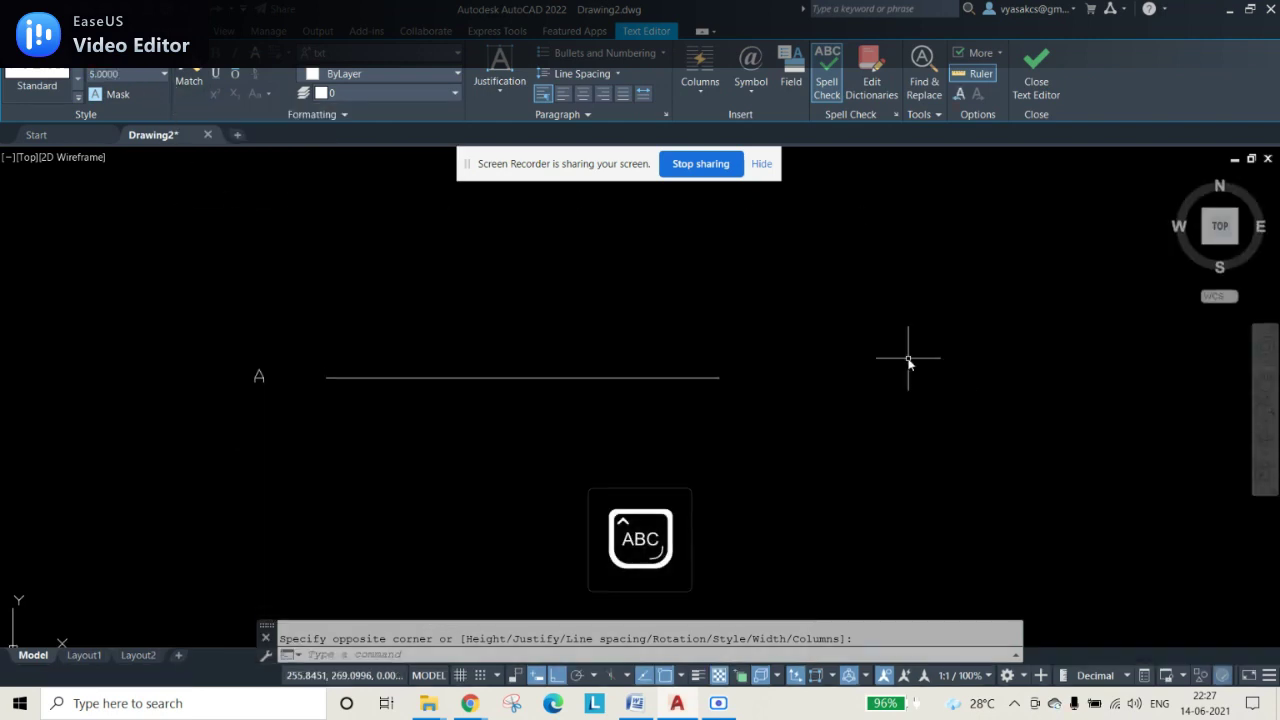
left_click(258, 369)
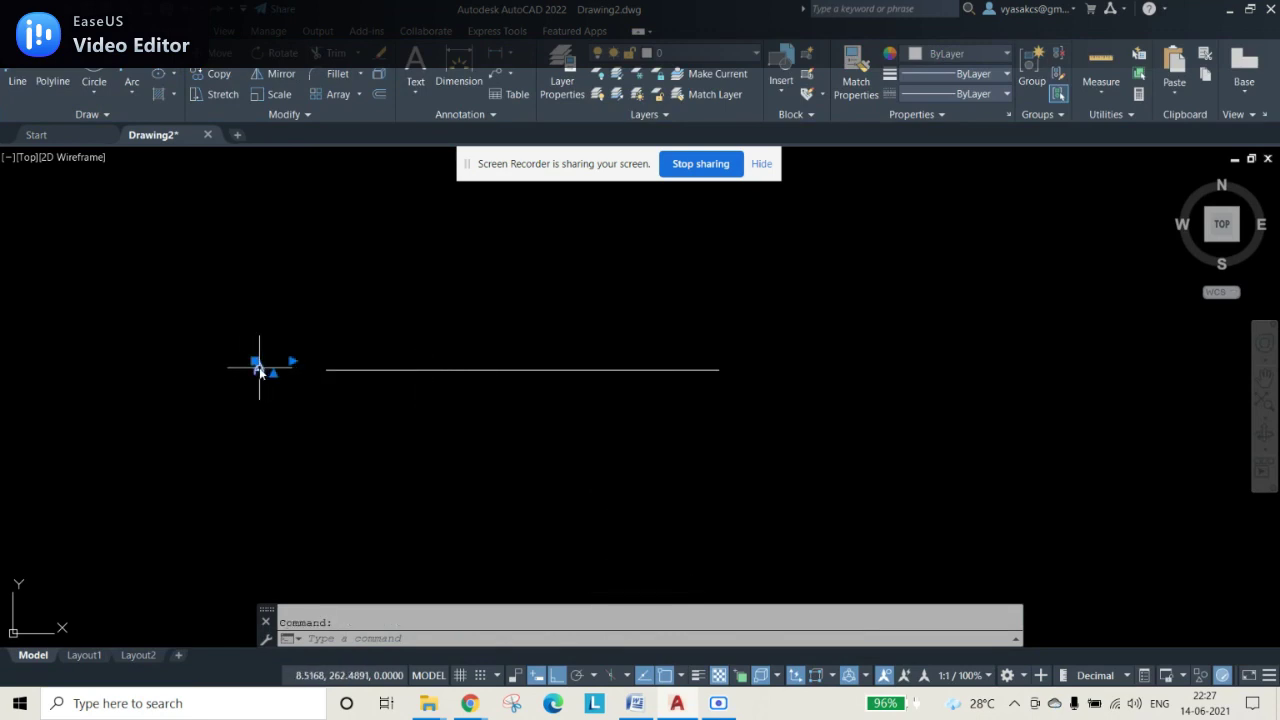
left_click(256, 363)
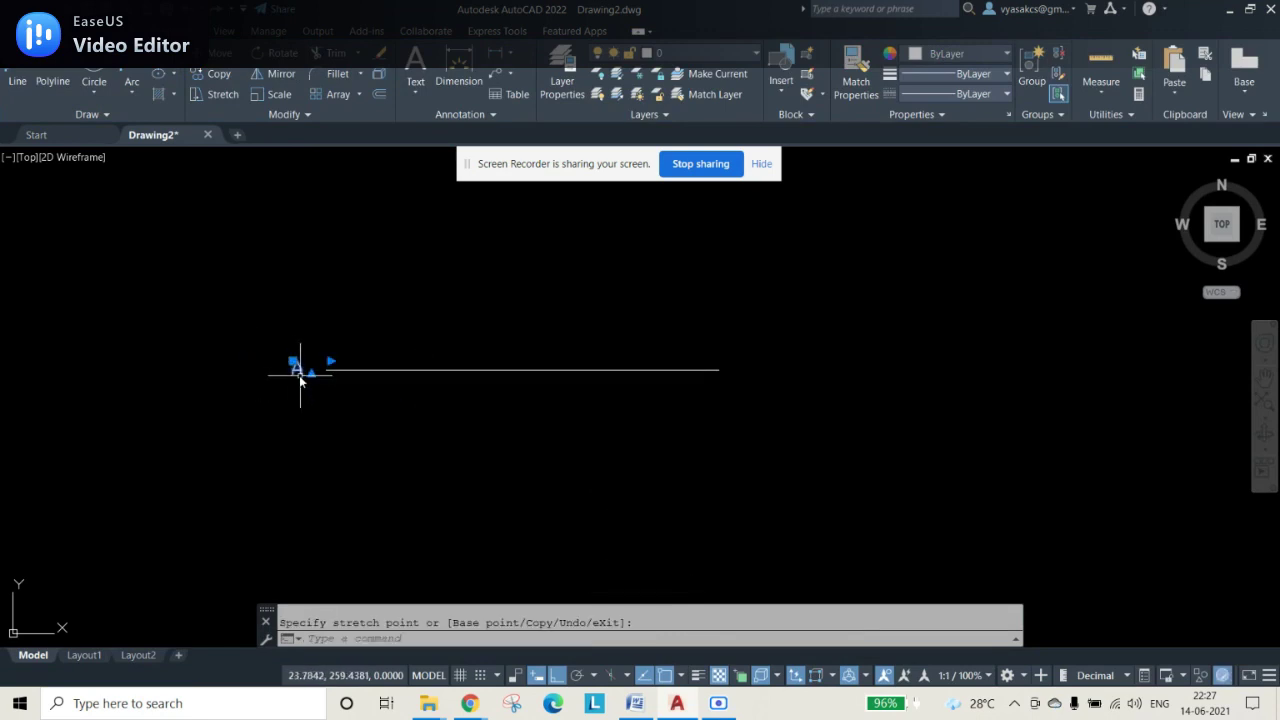
Step: Copy label A to just beyond the right end of the major axis and change the copy's text to "B"
key("Escape")
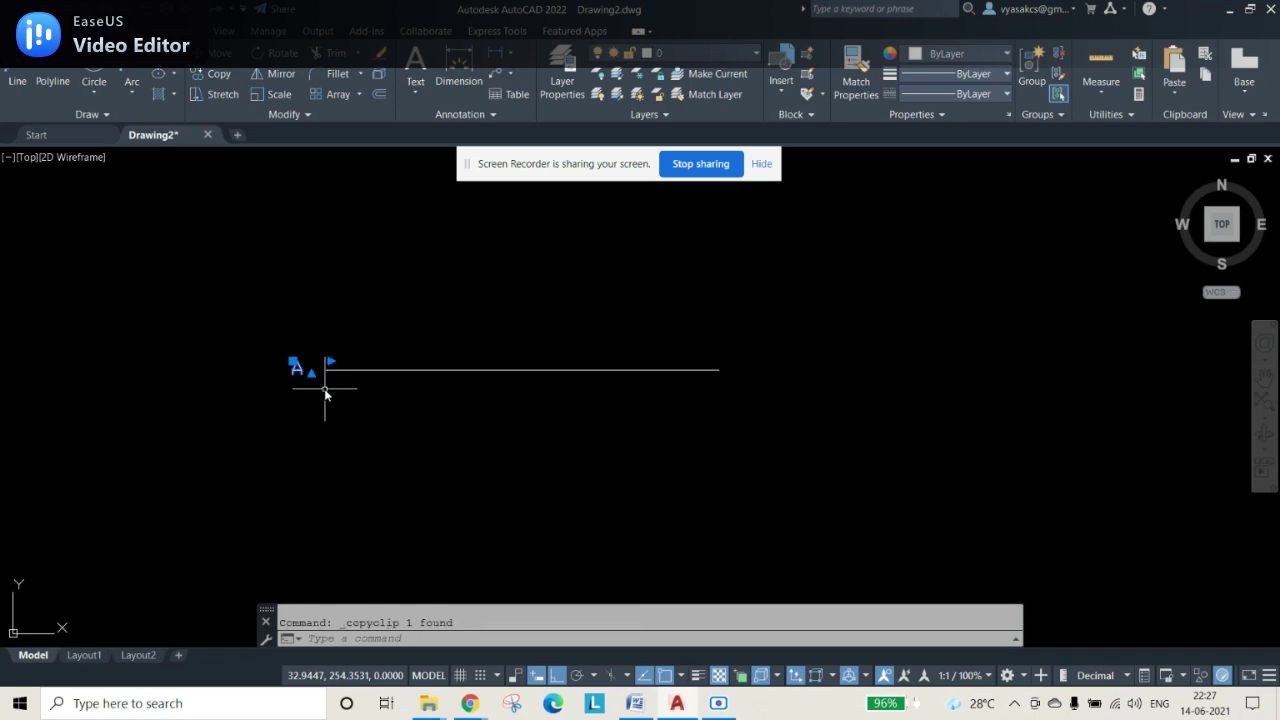
key("ctrl+v")
left_click(744, 370)
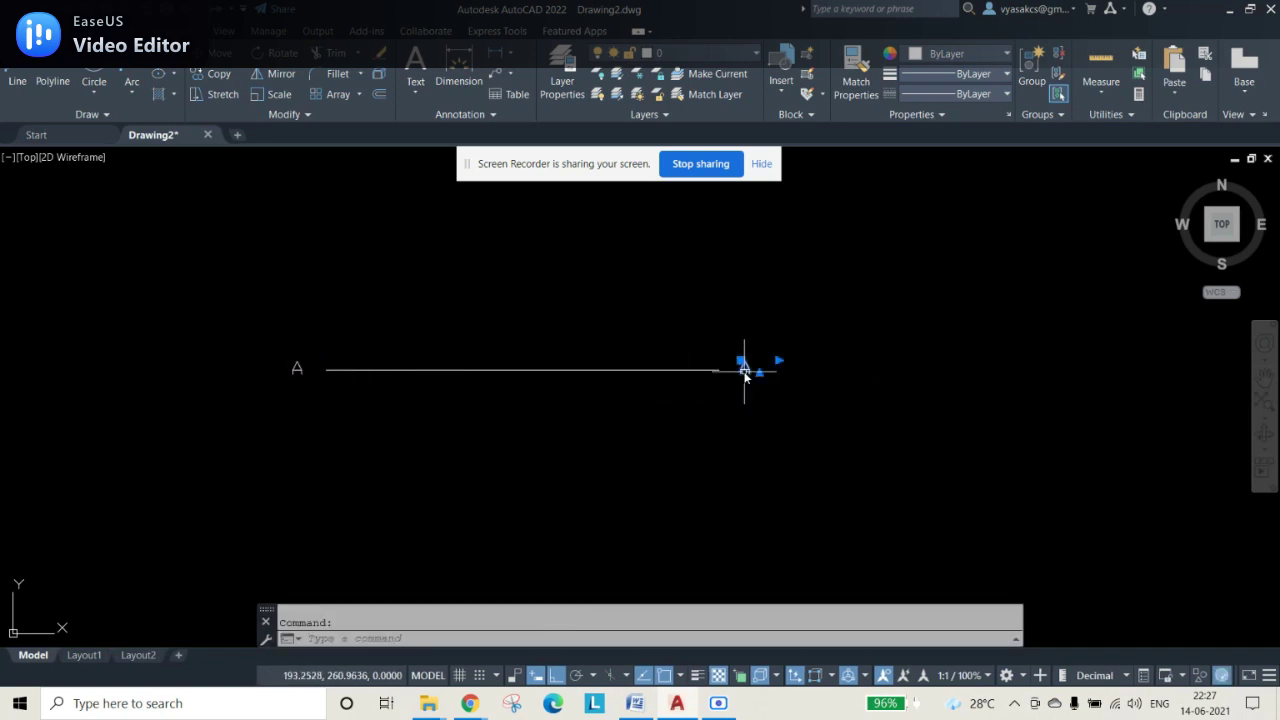
double_click(744, 370)
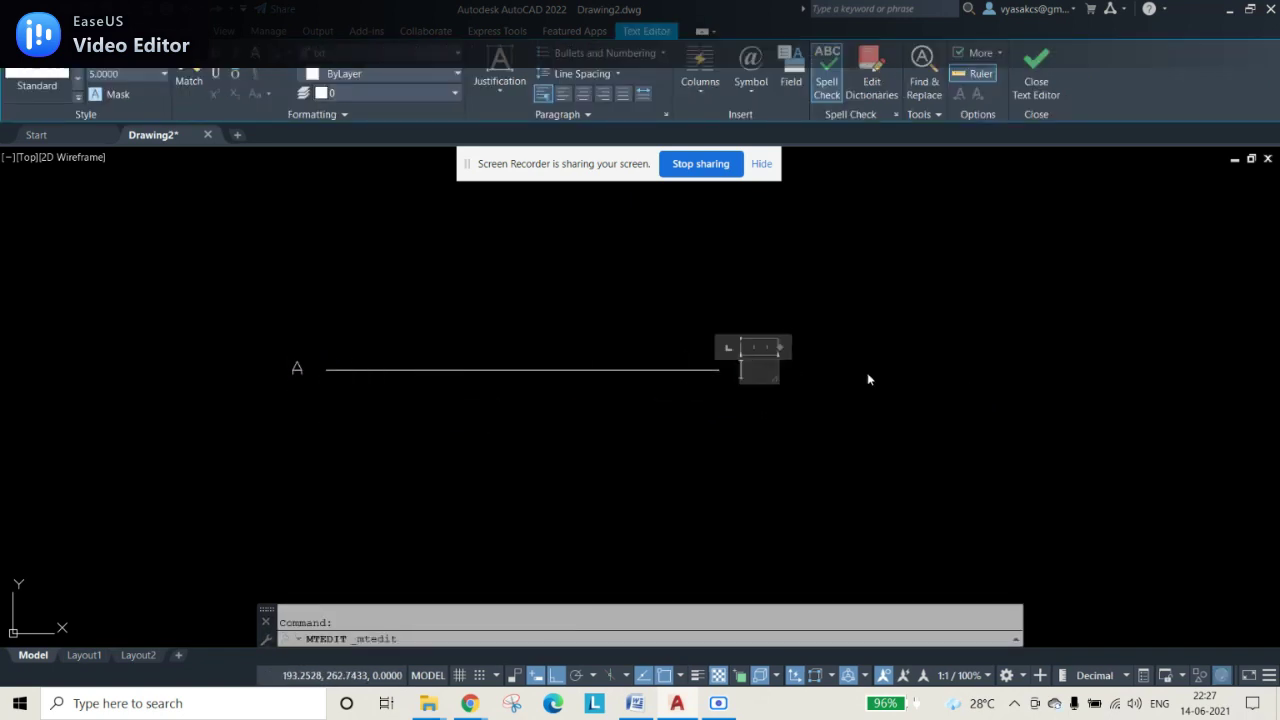
type("B")
left_click(867, 379)
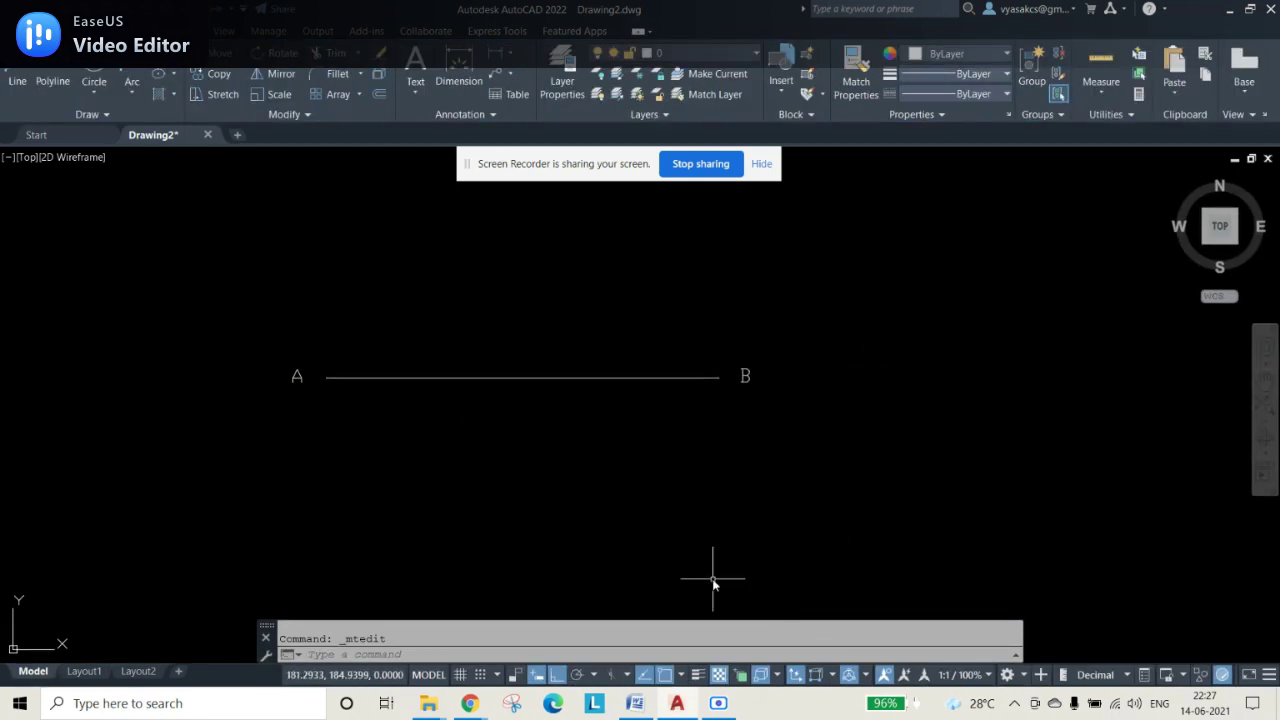
Step: Switch to Word and check the given distance of the foci from the major axis end points
scroll(544, 408, "up", 2)
mouse_move(405, 278)
middle_mouse_down()
mouse_move(574, 280)
mouse_move(565, 274)
middle_mouse_up()
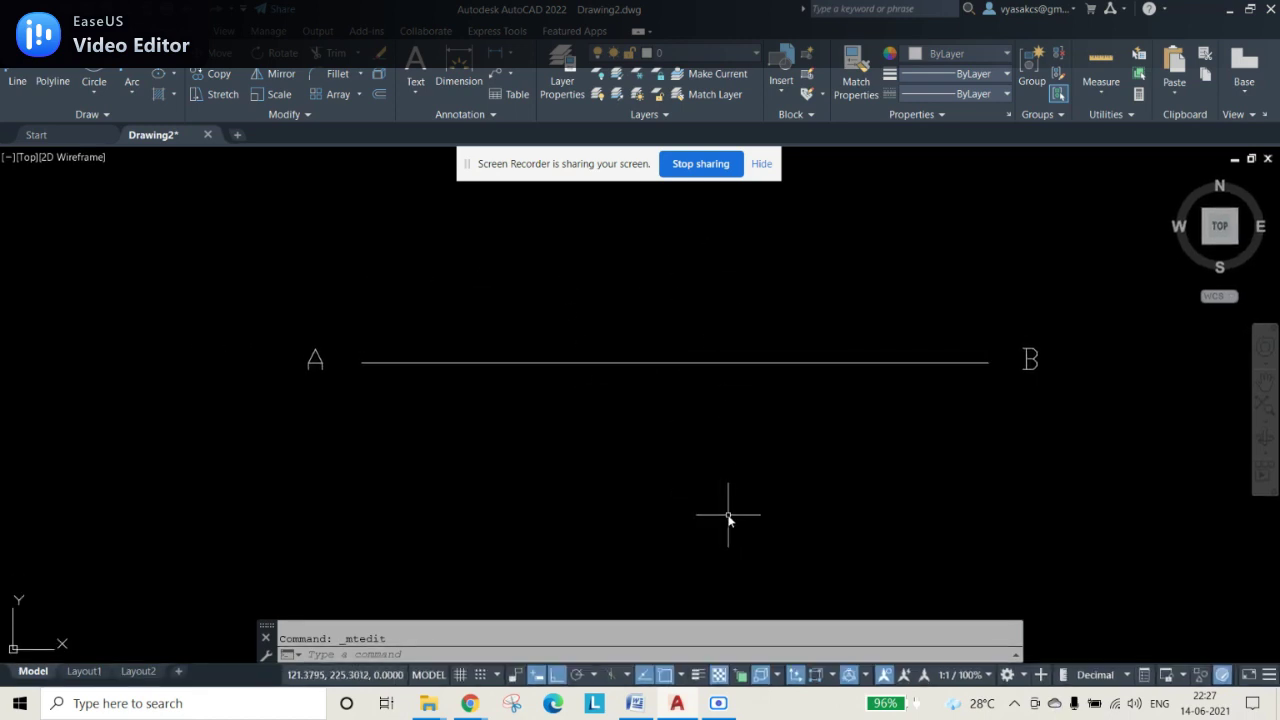
left_click(634, 703)
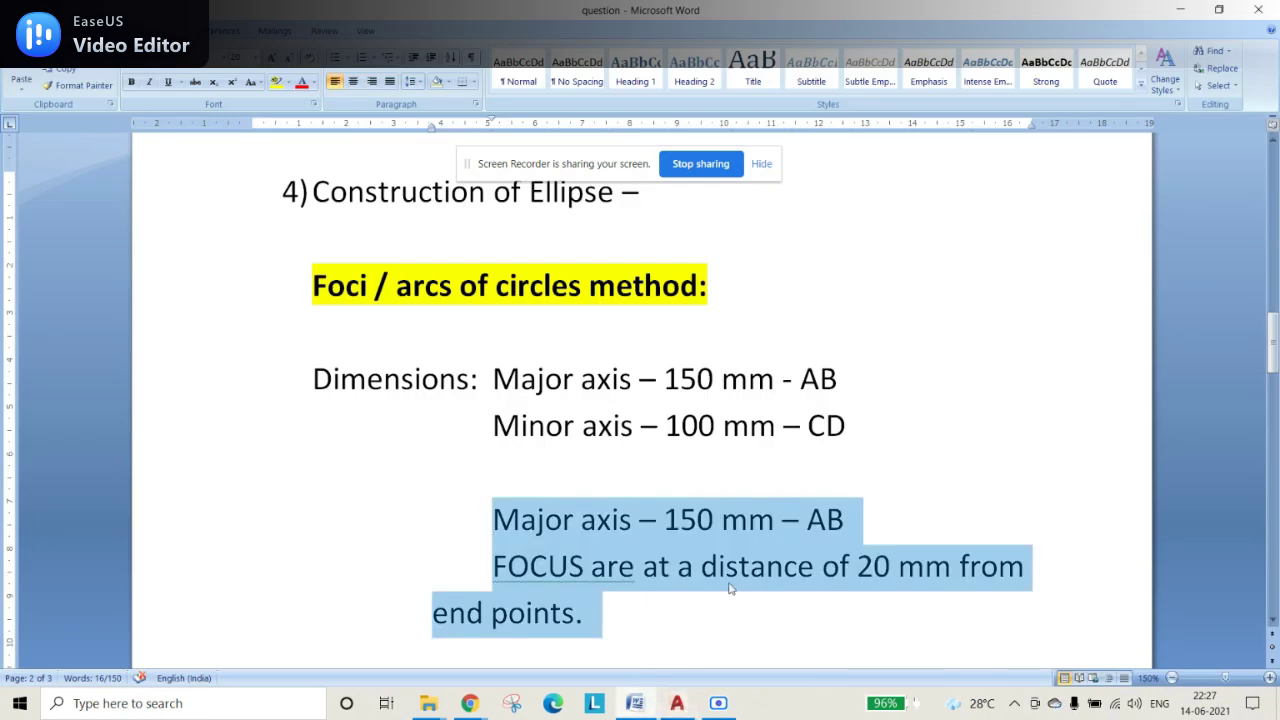
left_click(656, 624)
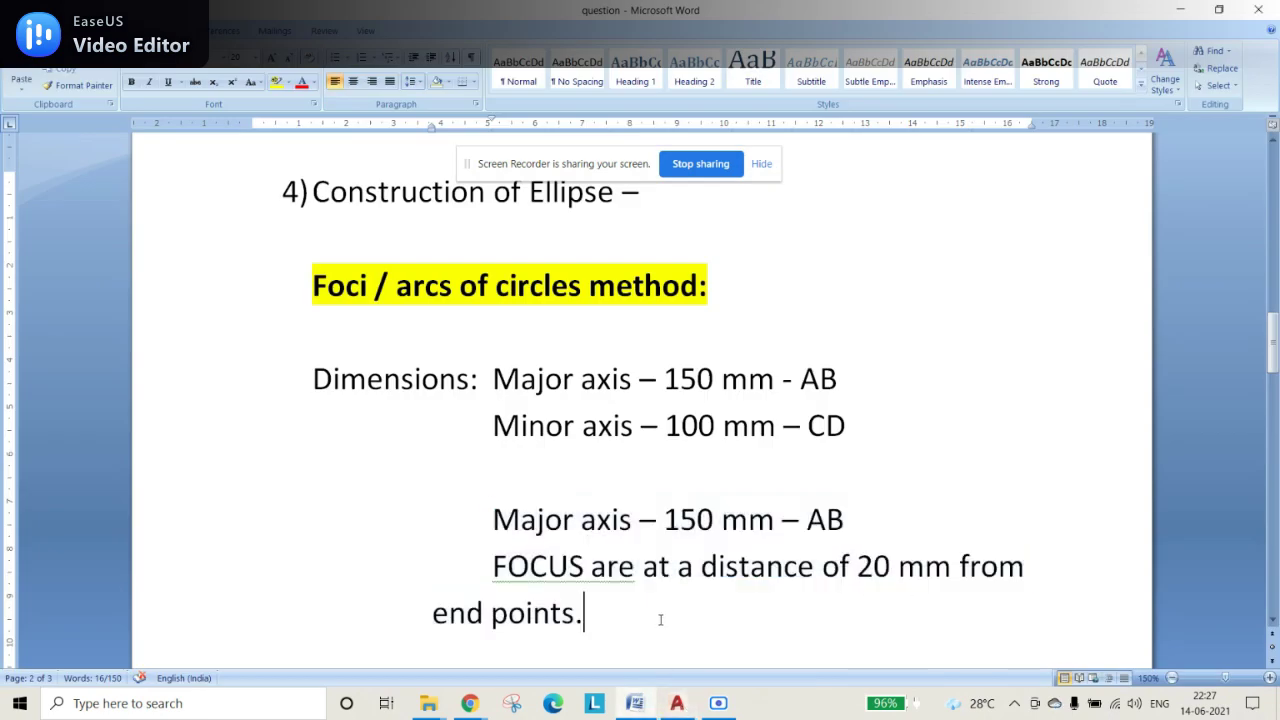
Step: Switch back to AutoCAD and set the point style to the square with an X through it
left_click(677, 703)
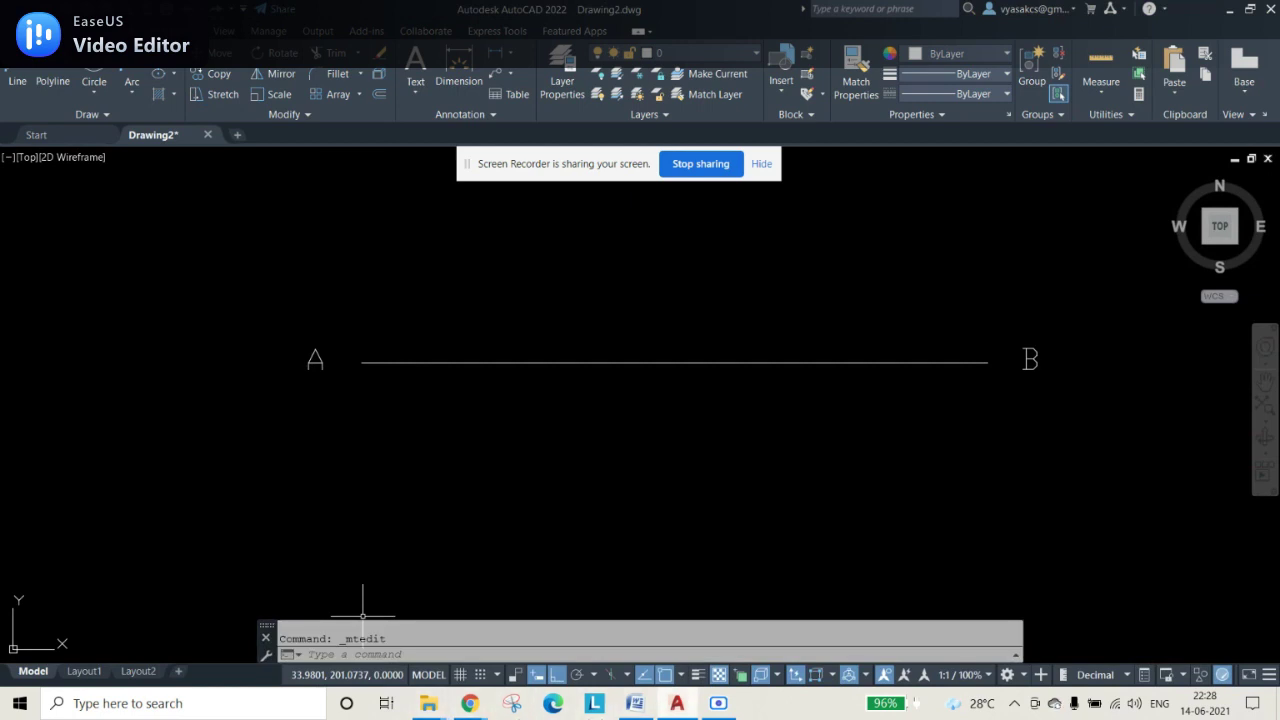
type("pty")
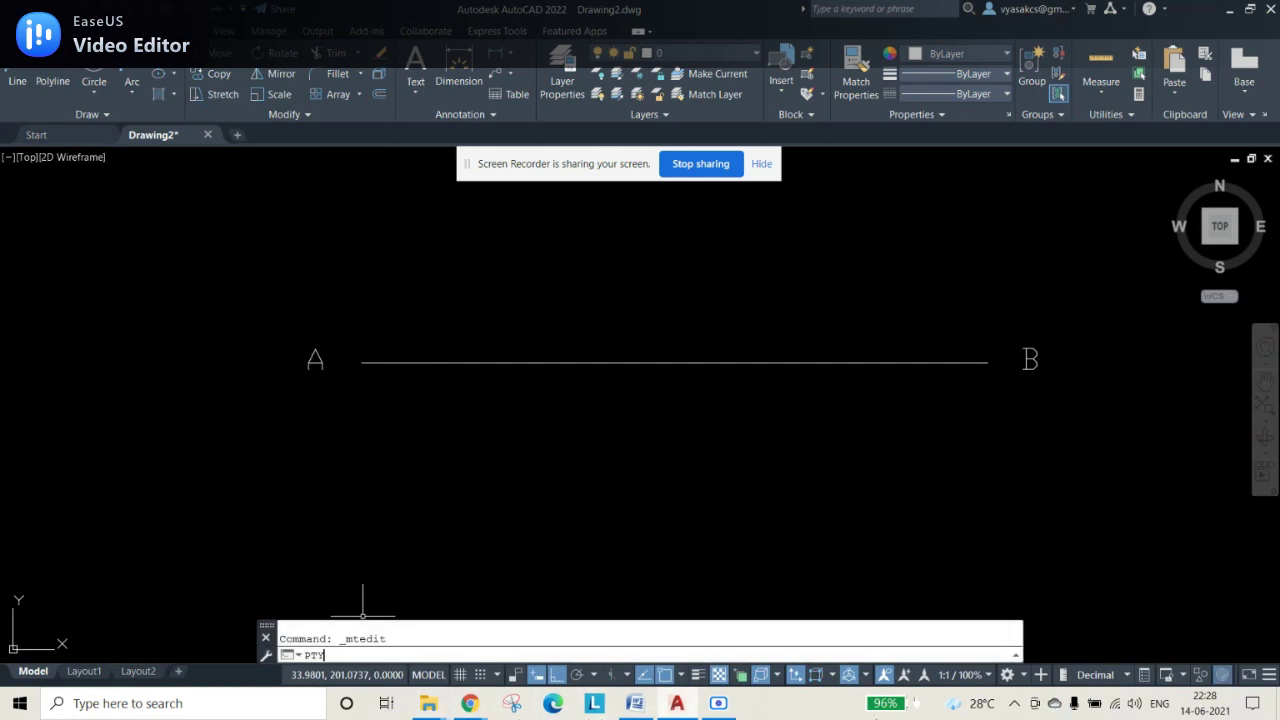
type("pe")
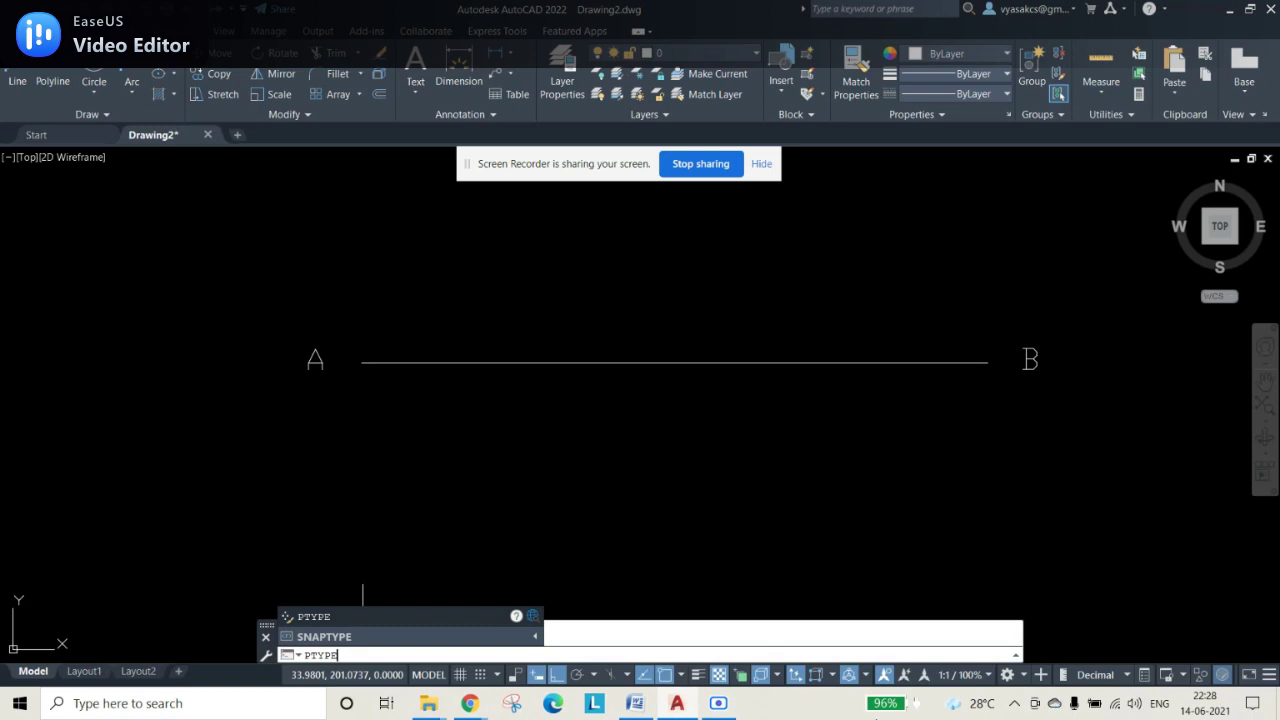
key("Return")
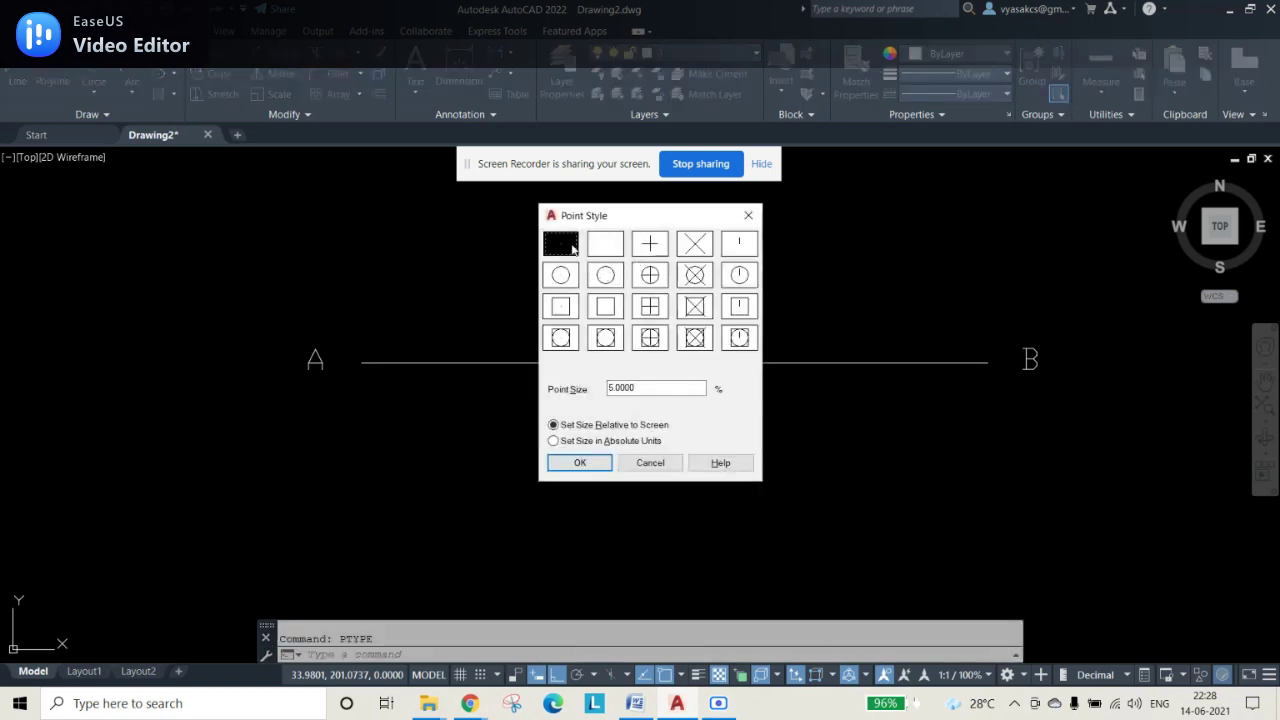
left_click(694, 305)
left_click(582, 462)
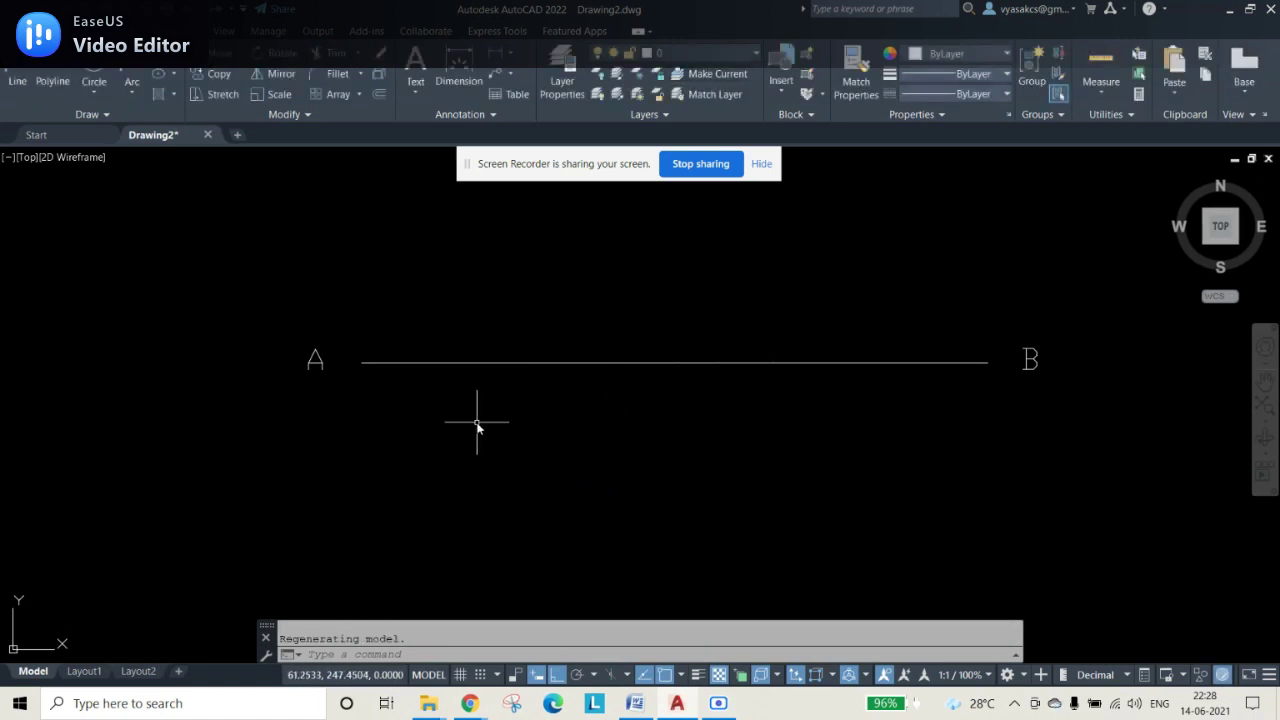
Step: Place a point at each end of the major axis AB
type("PO")
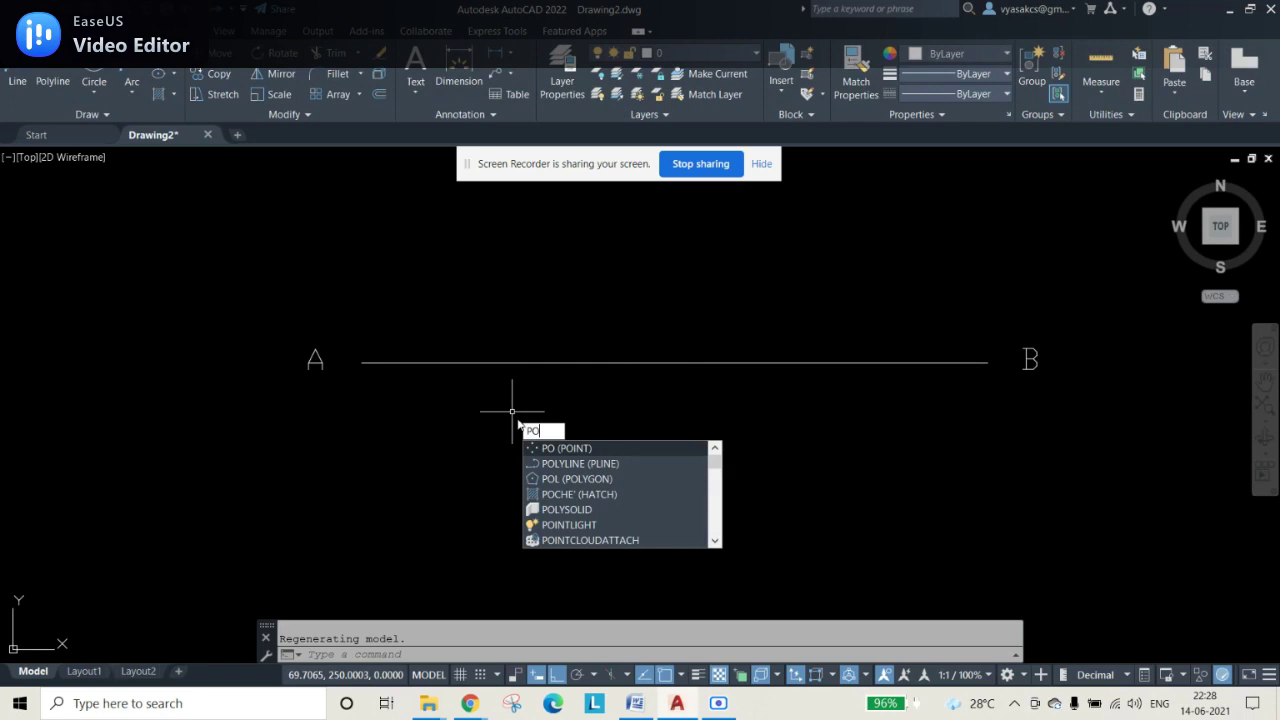
key("Return")
left_click(361, 358)
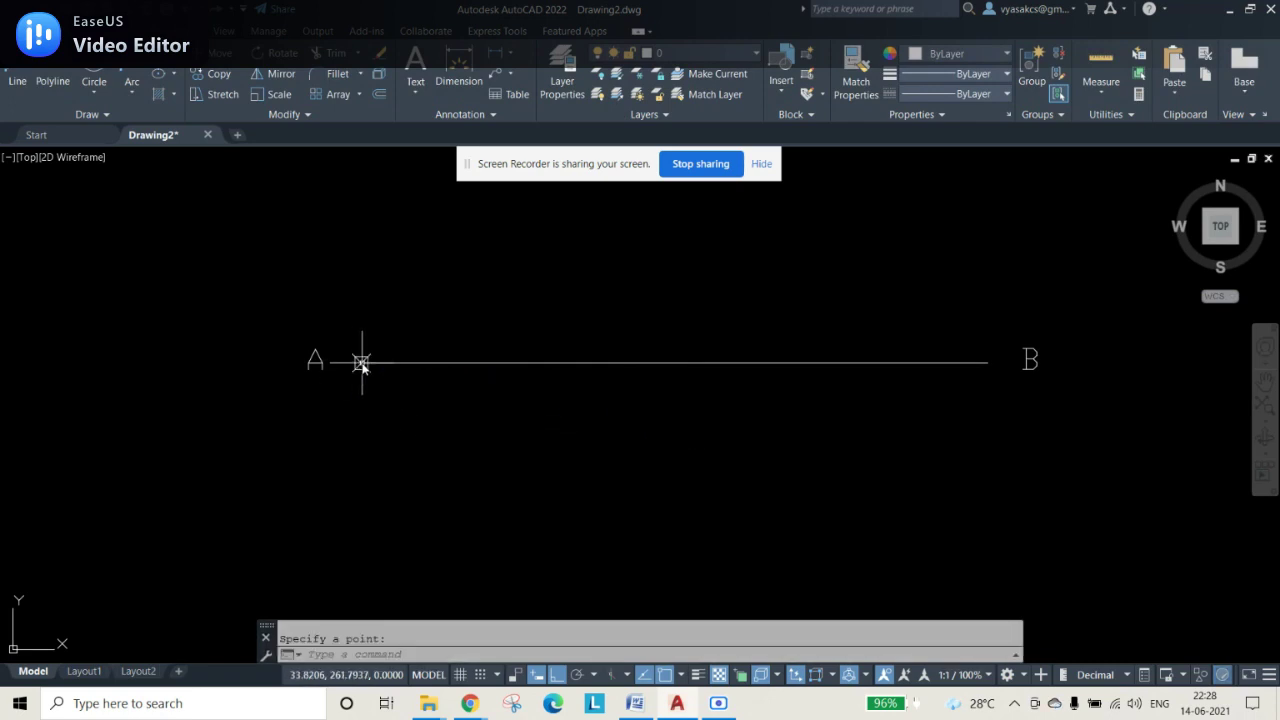
left_click(986, 357)
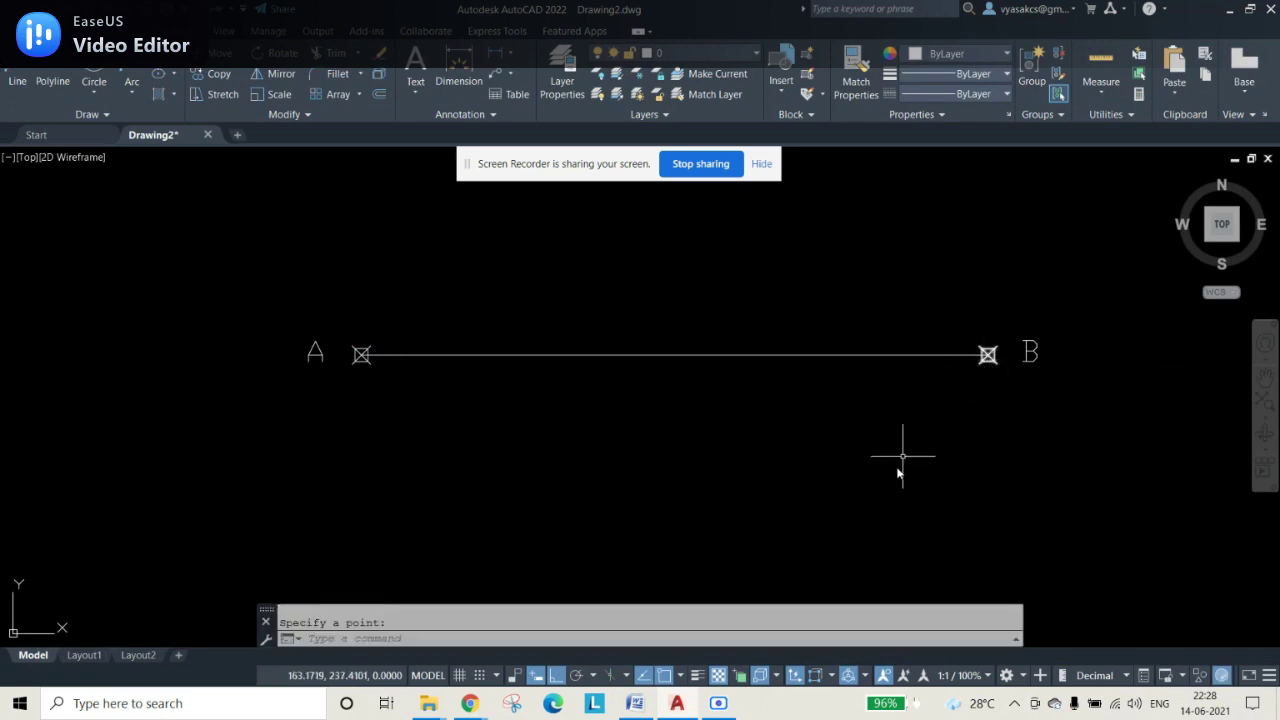
Step: Move the point at end A 20 mm inward along the major axis, rechecking the focus distance in Word
left_click(339, 332)
left_click(405, 407)
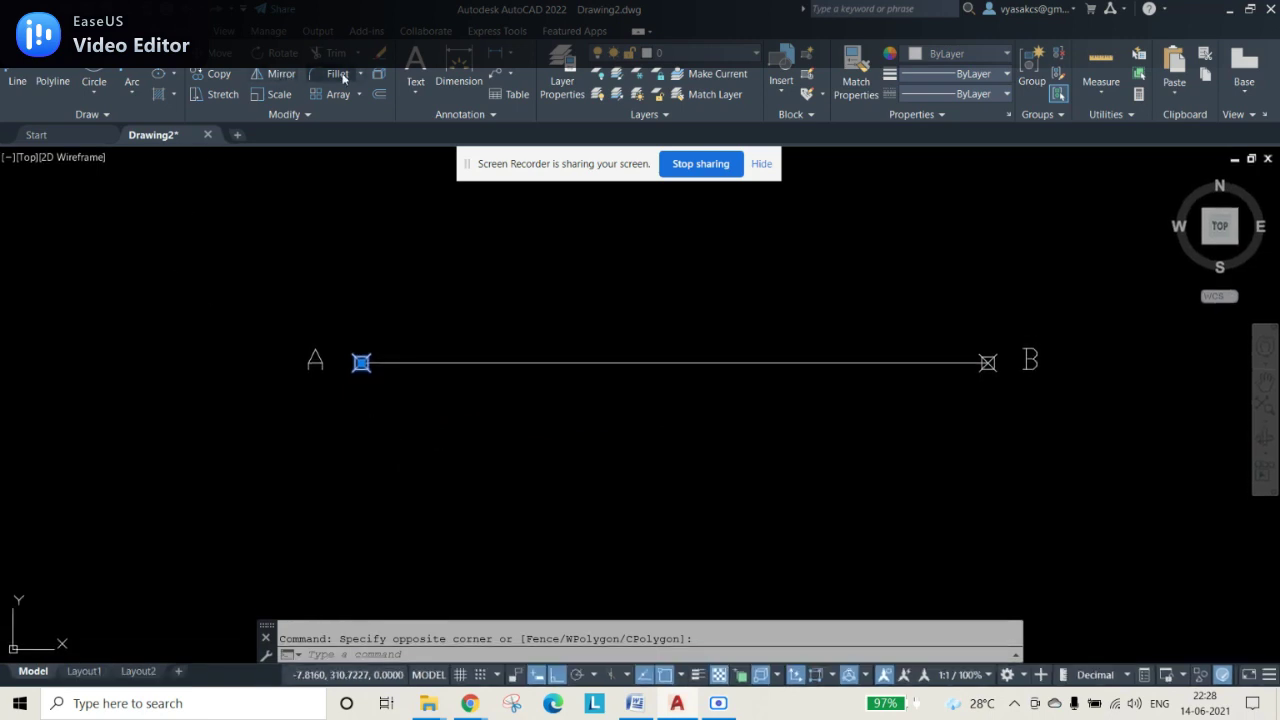
left_click(221, 56)
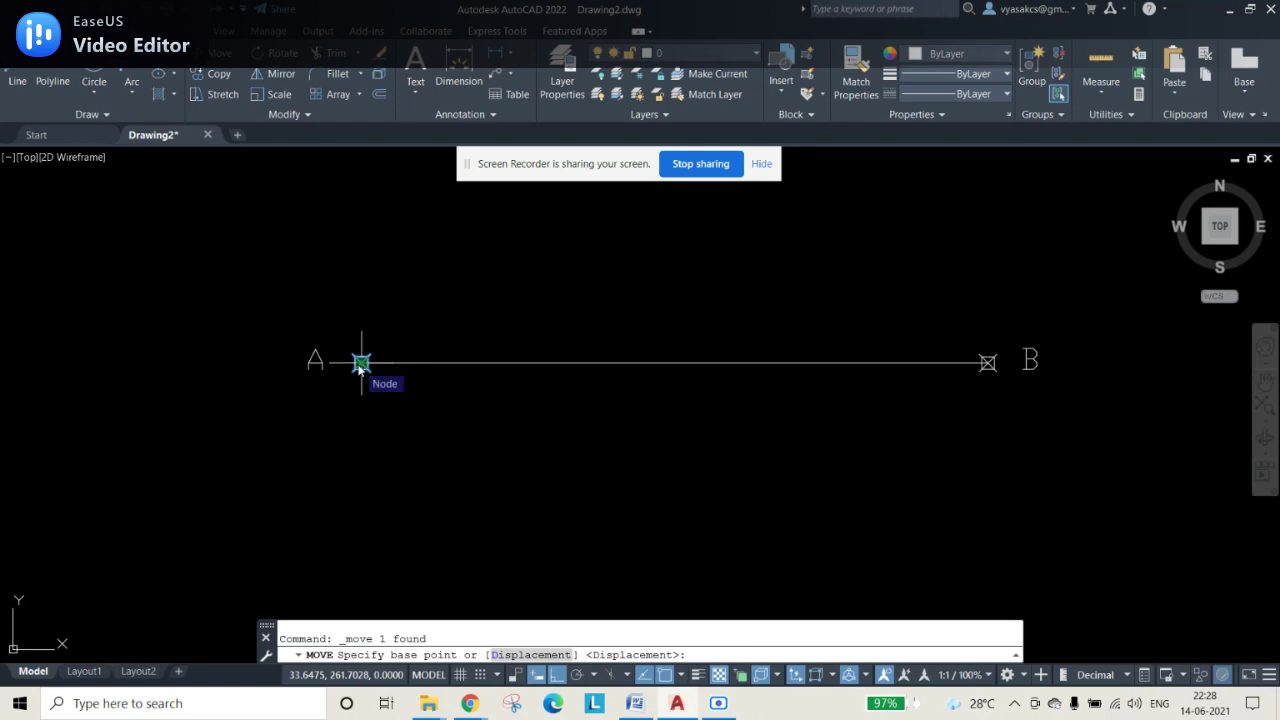
left_click(361, 364)
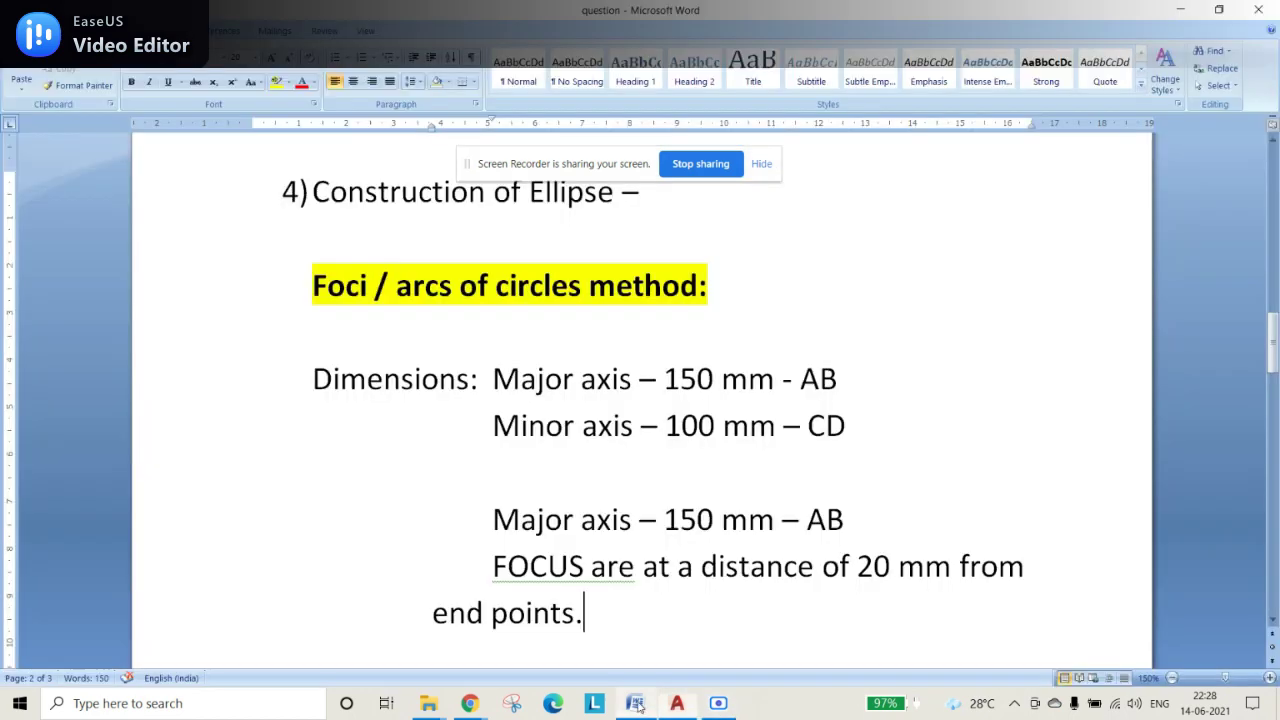
left_click(634, 703)
left_click(645, 706)
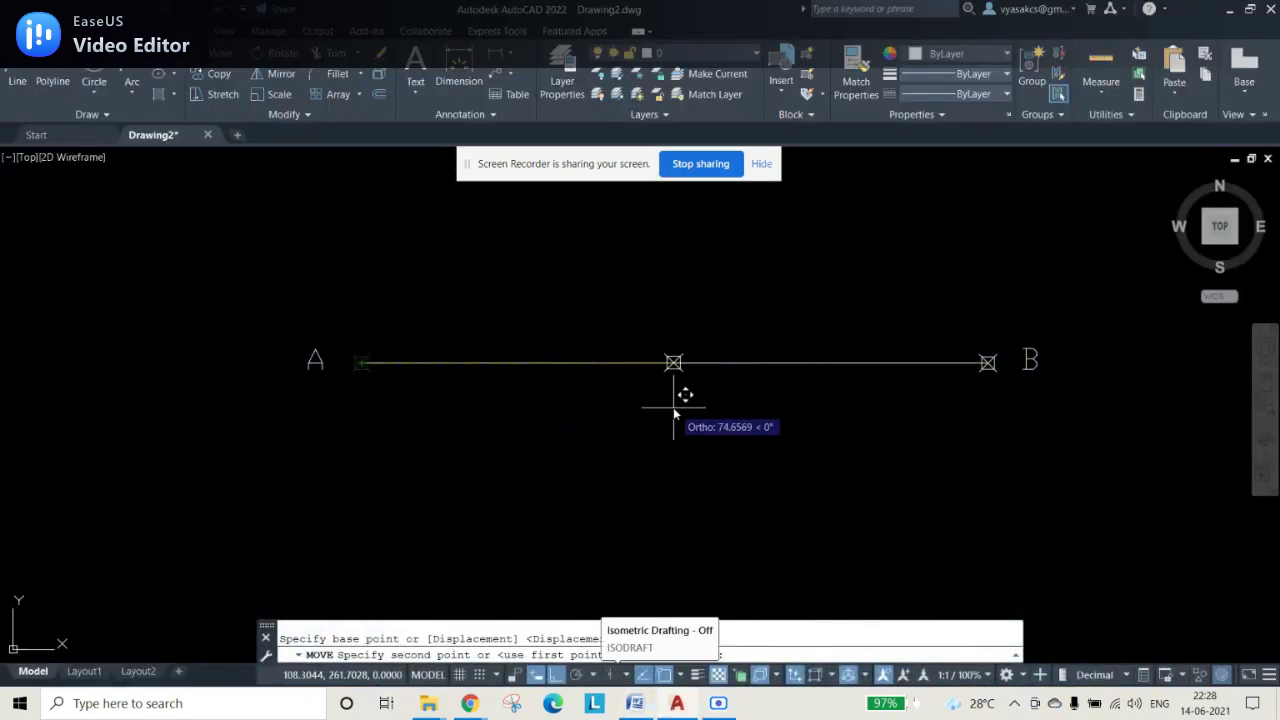
type("20")
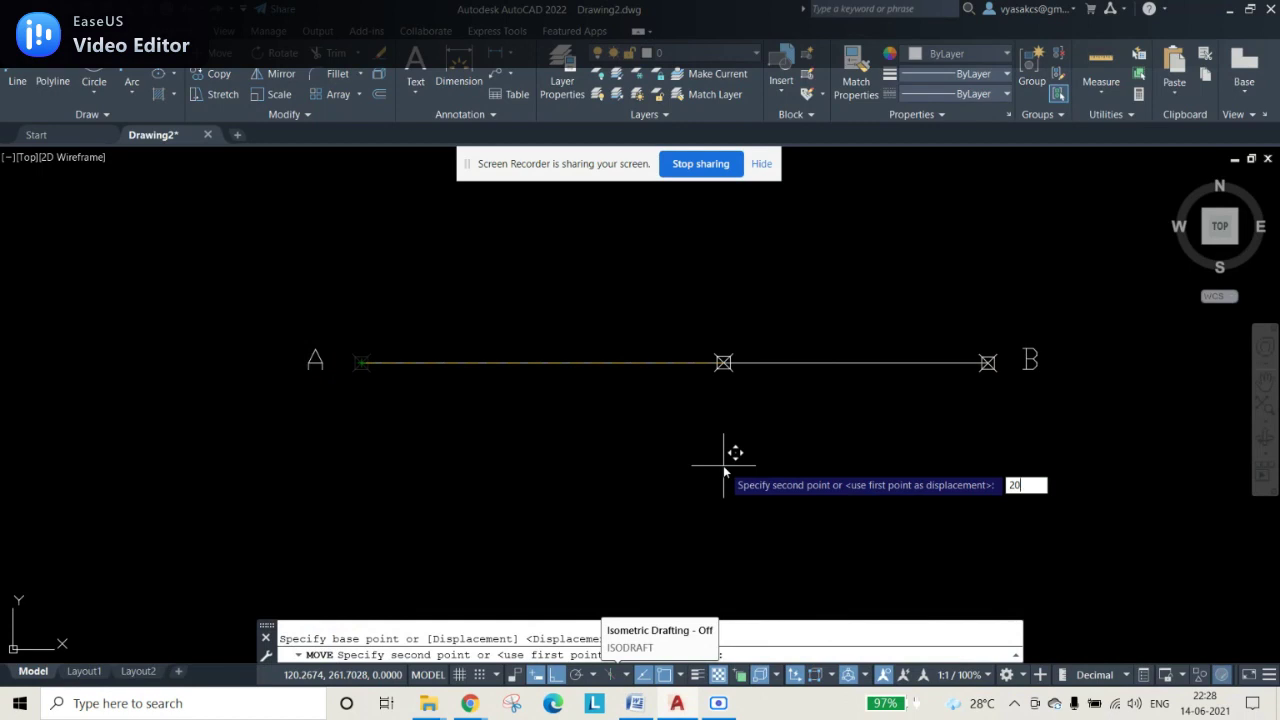
key("Return")
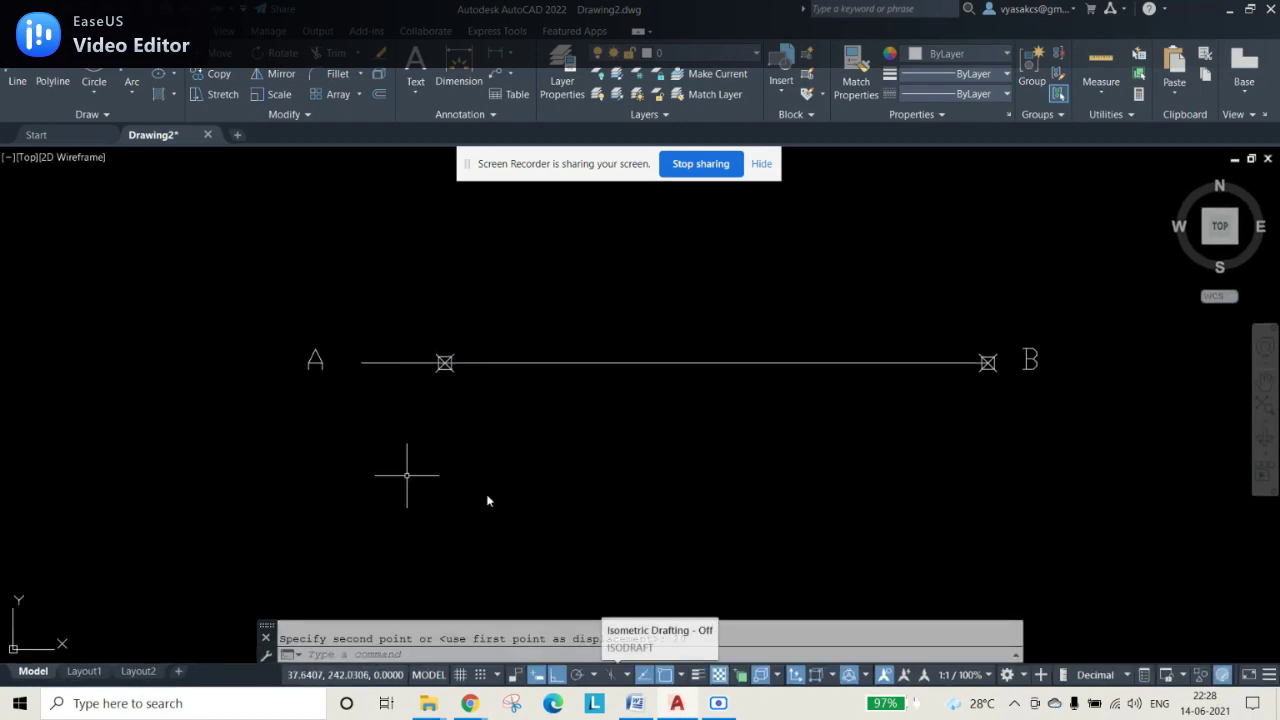
Step: Move the point at end B 20 mm along the major axis towards A
left_click(951, 312)
left_click(1020, 421)
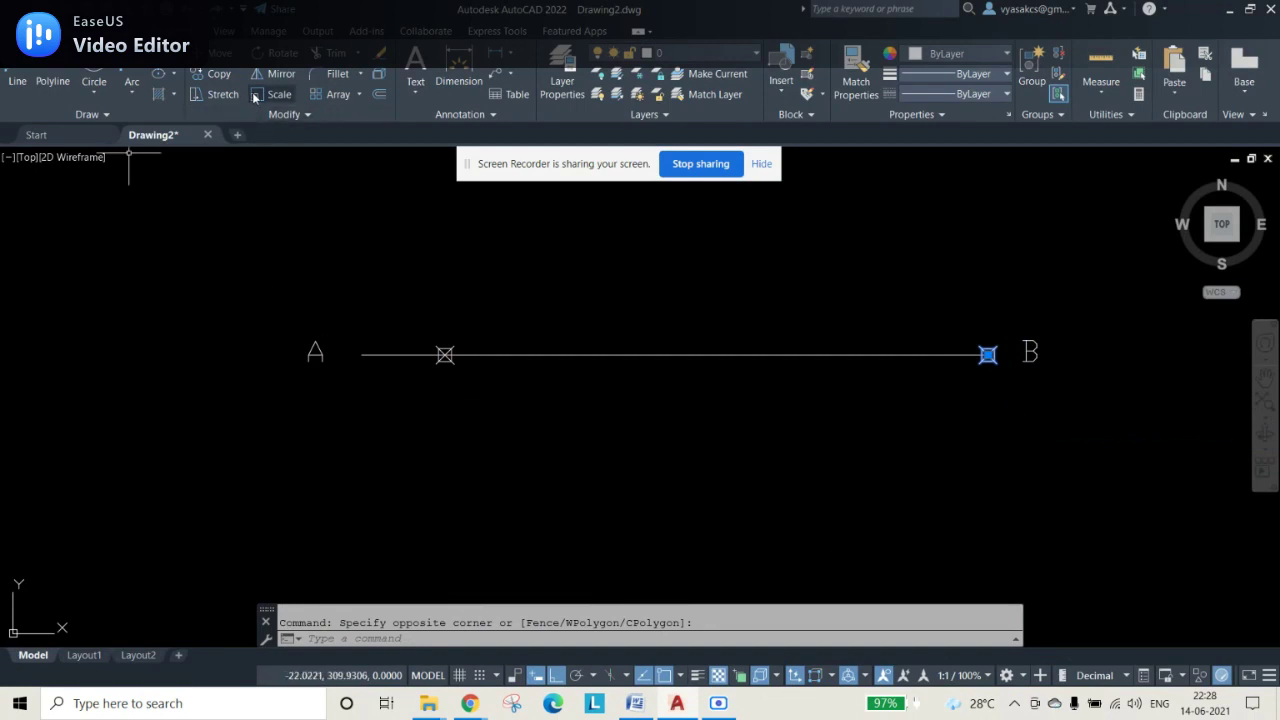
left_click(226, 56)
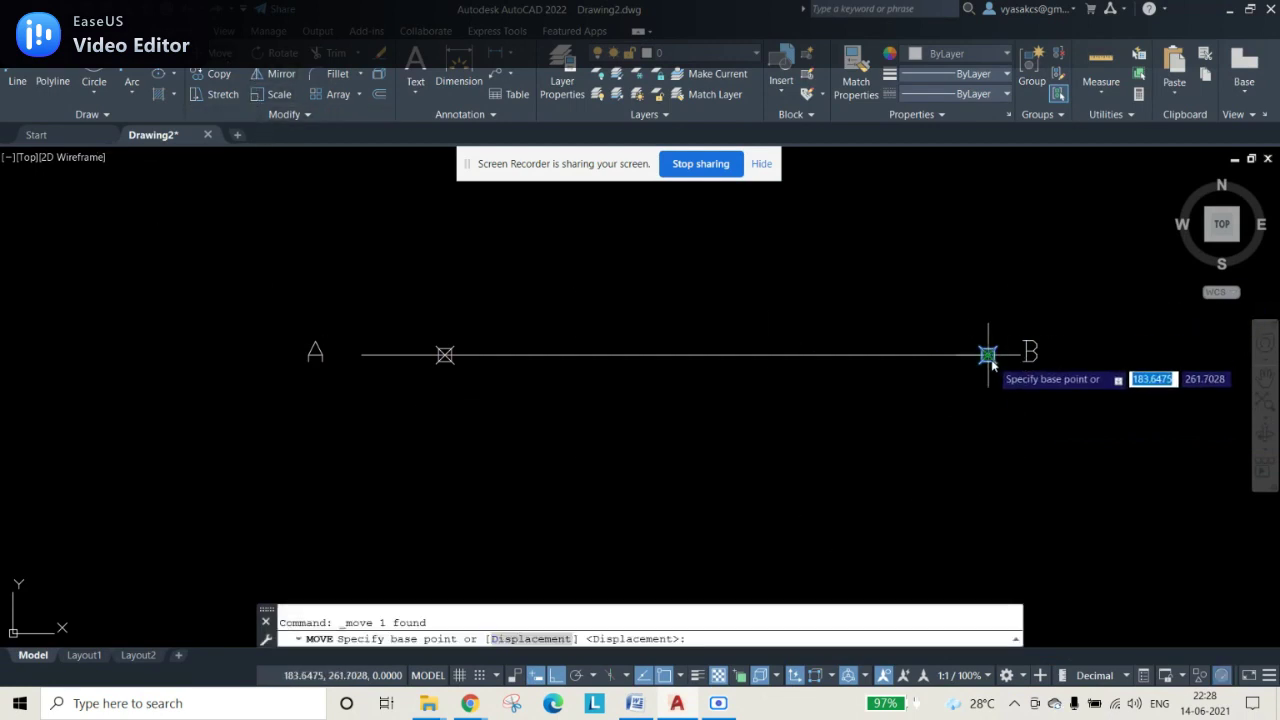
left_click(988, 356)
type("20")
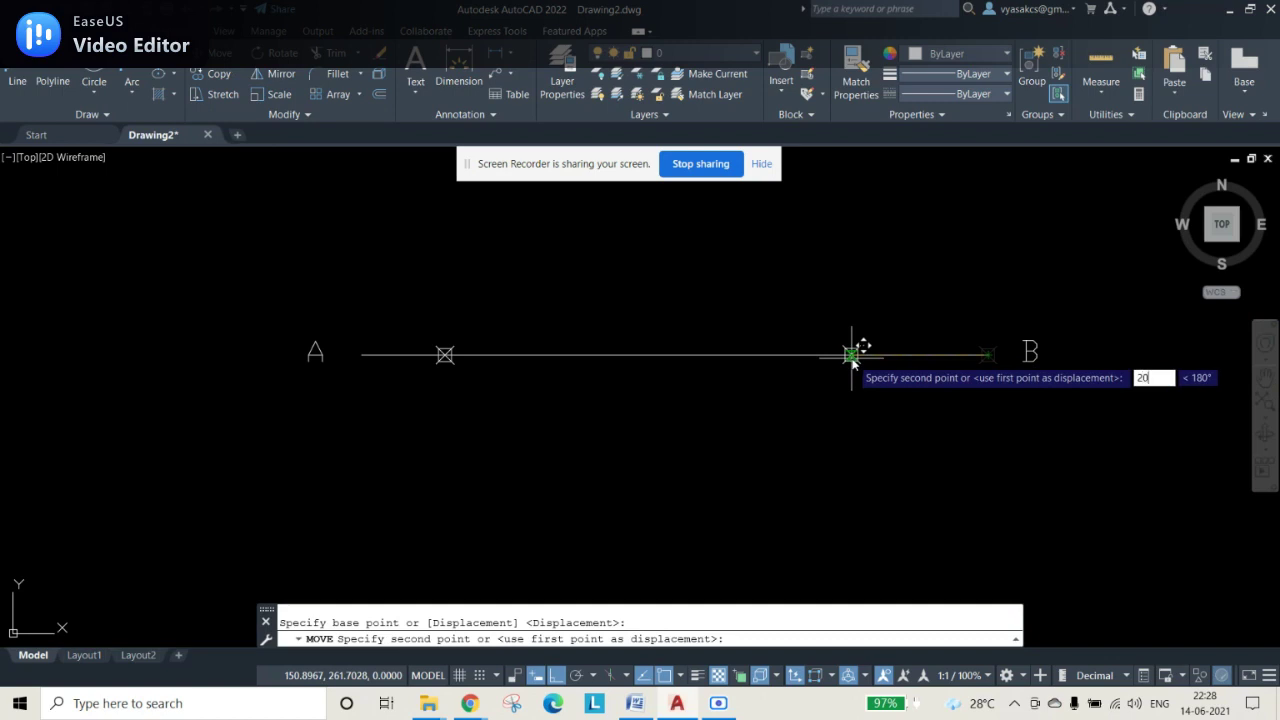
key("Return")
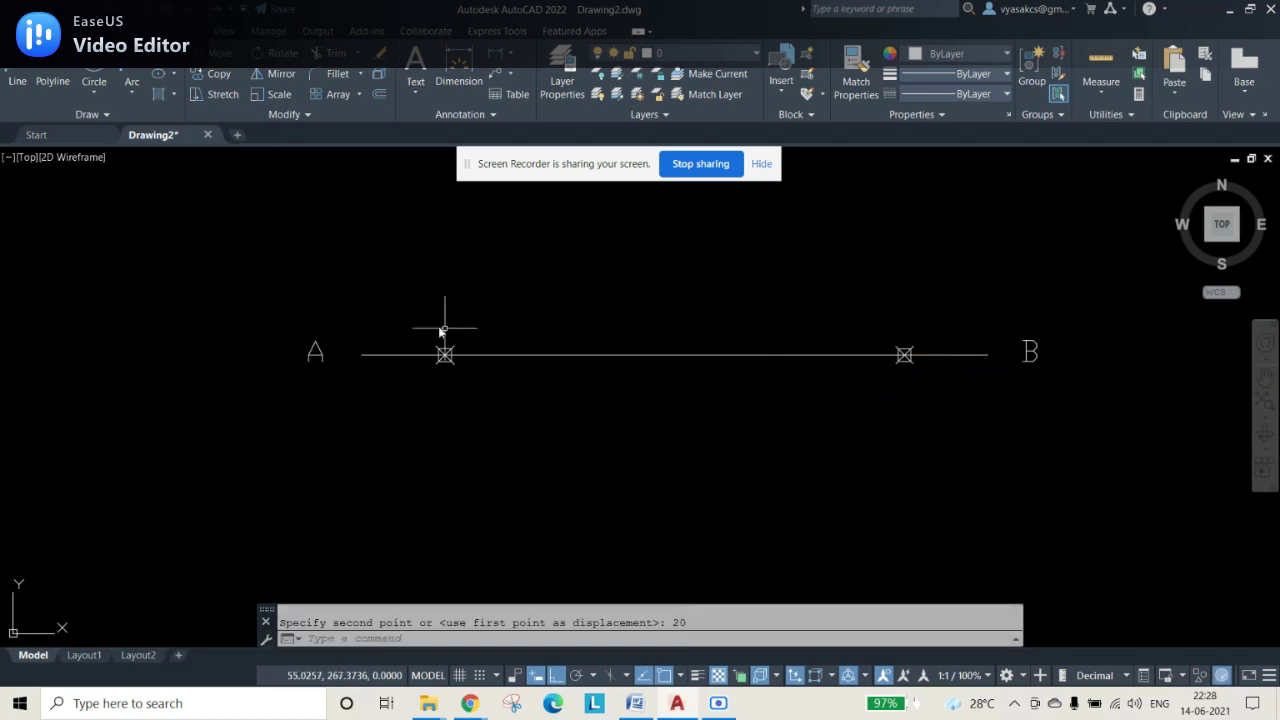
Step: Copy label A to just below the focus point near A and change the copy's text to "F1"
left_click(322, 364)
key("ctrl+c")
key("ctrl+v")
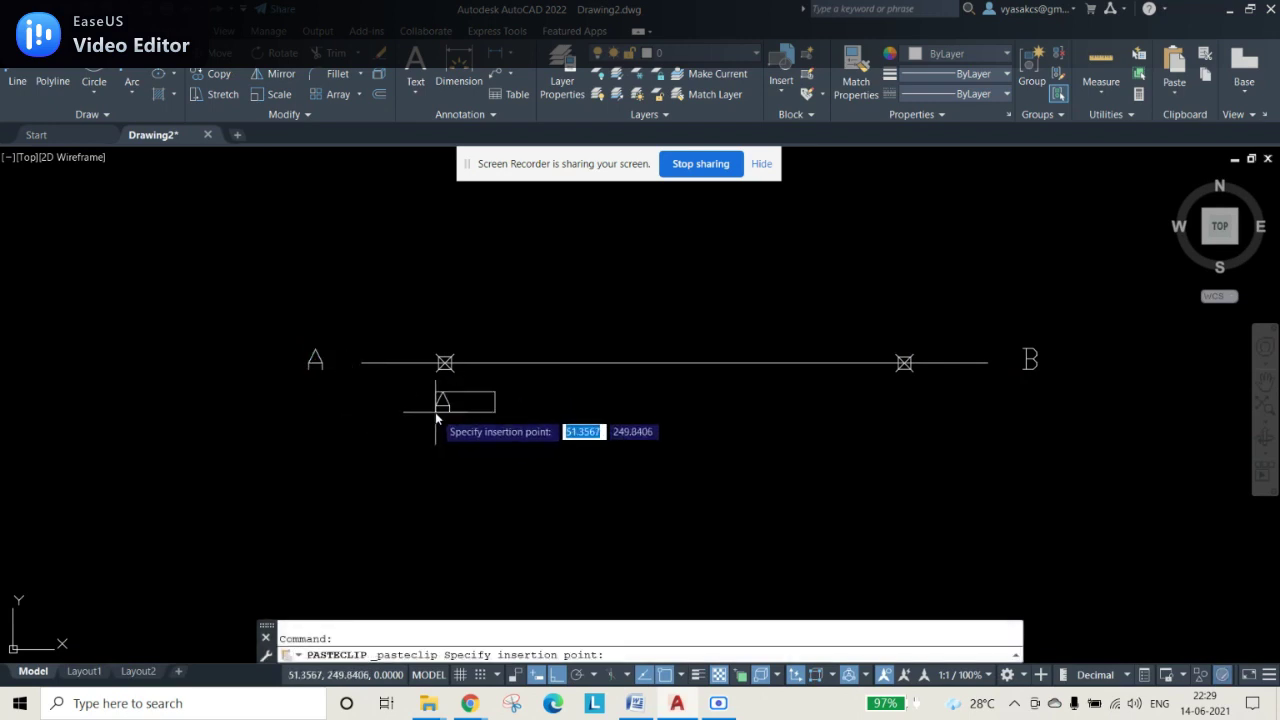
left_click(450, 407)
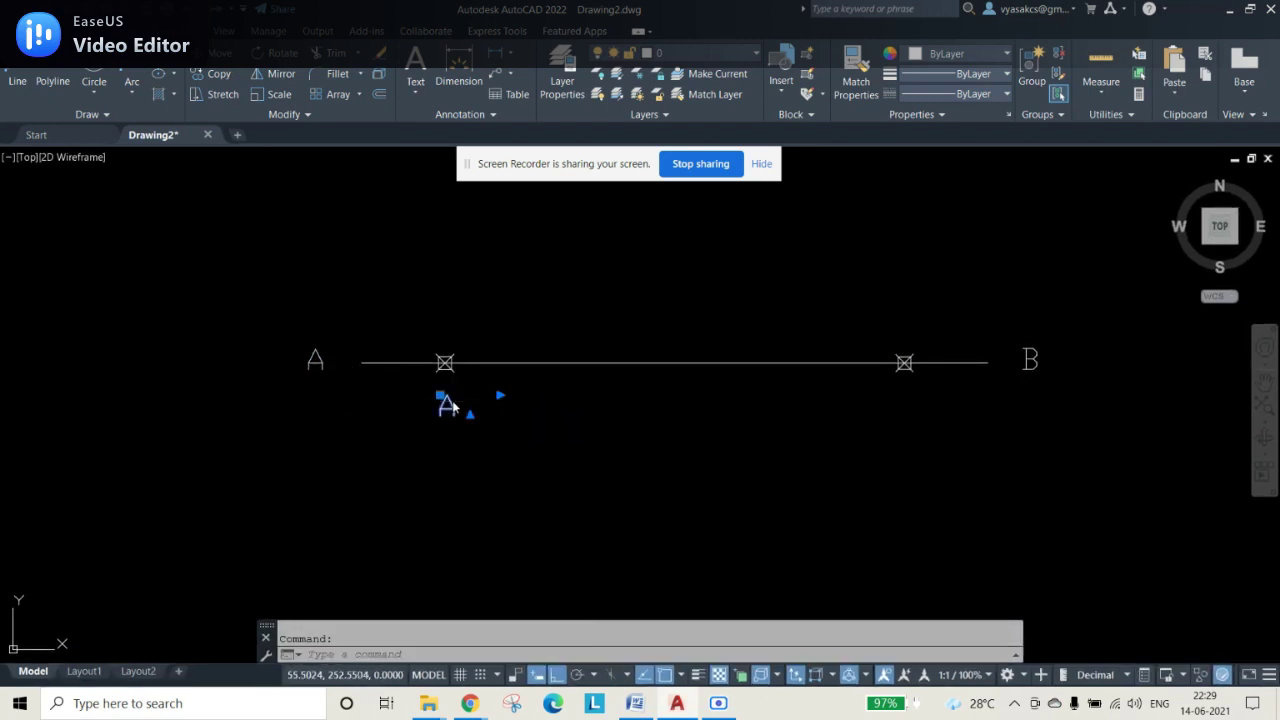
double_click(450, 407)
key("BackSpace")
type("F1")
left_click(534, 462)
Step: Copy label F1 to just below the focus point near B and change the copy's text to "F2"
left_click(450, 401)
key("ctrl+c")
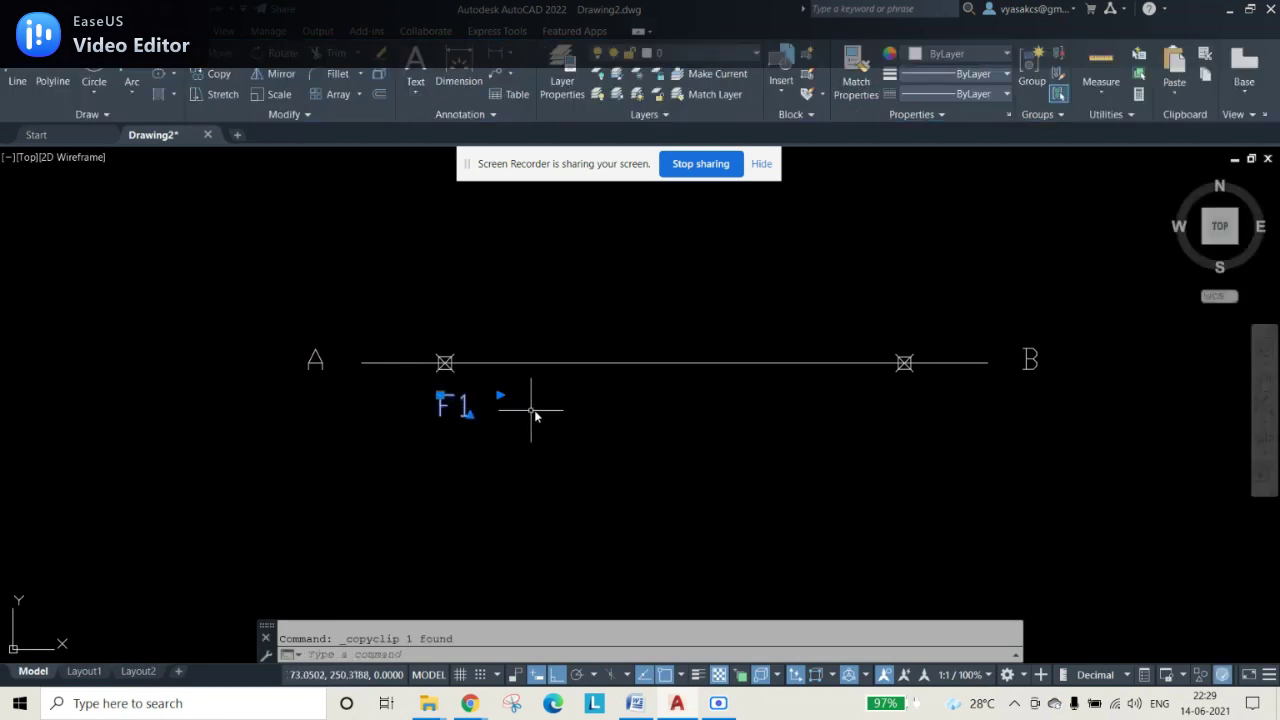
key("ctrl+v")
left_click(895, 416)
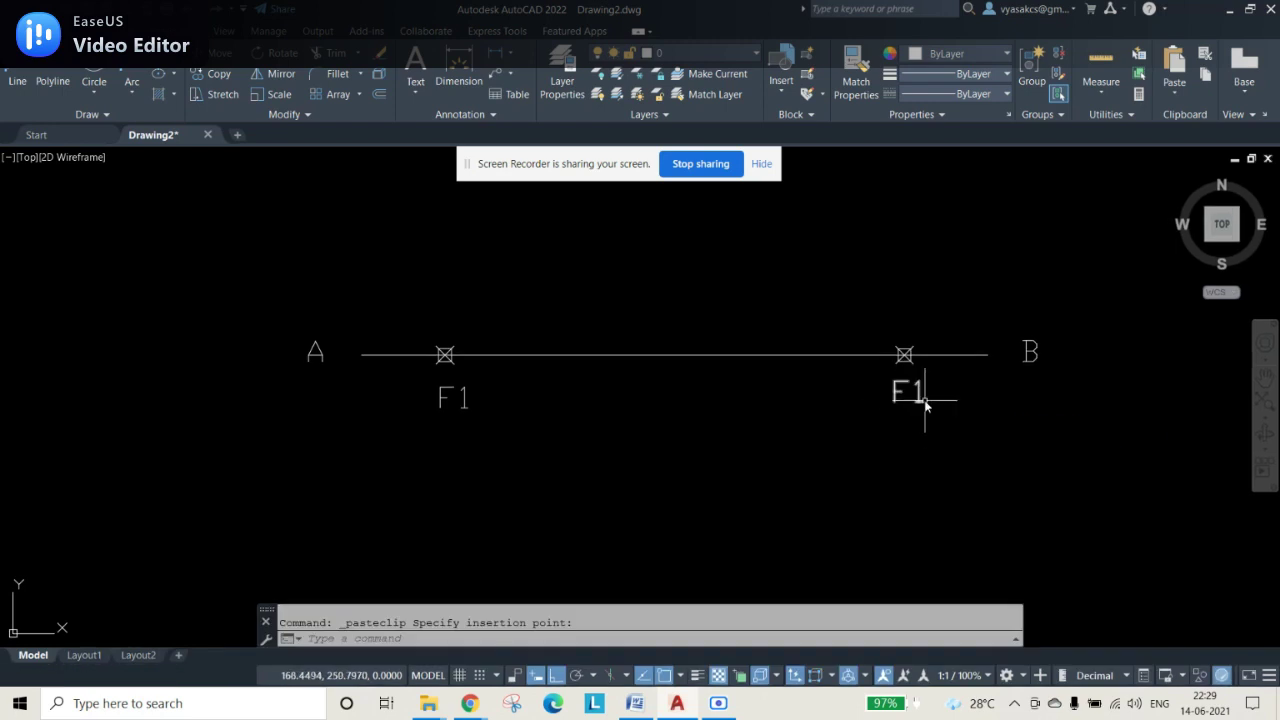
double_click(918, 399)
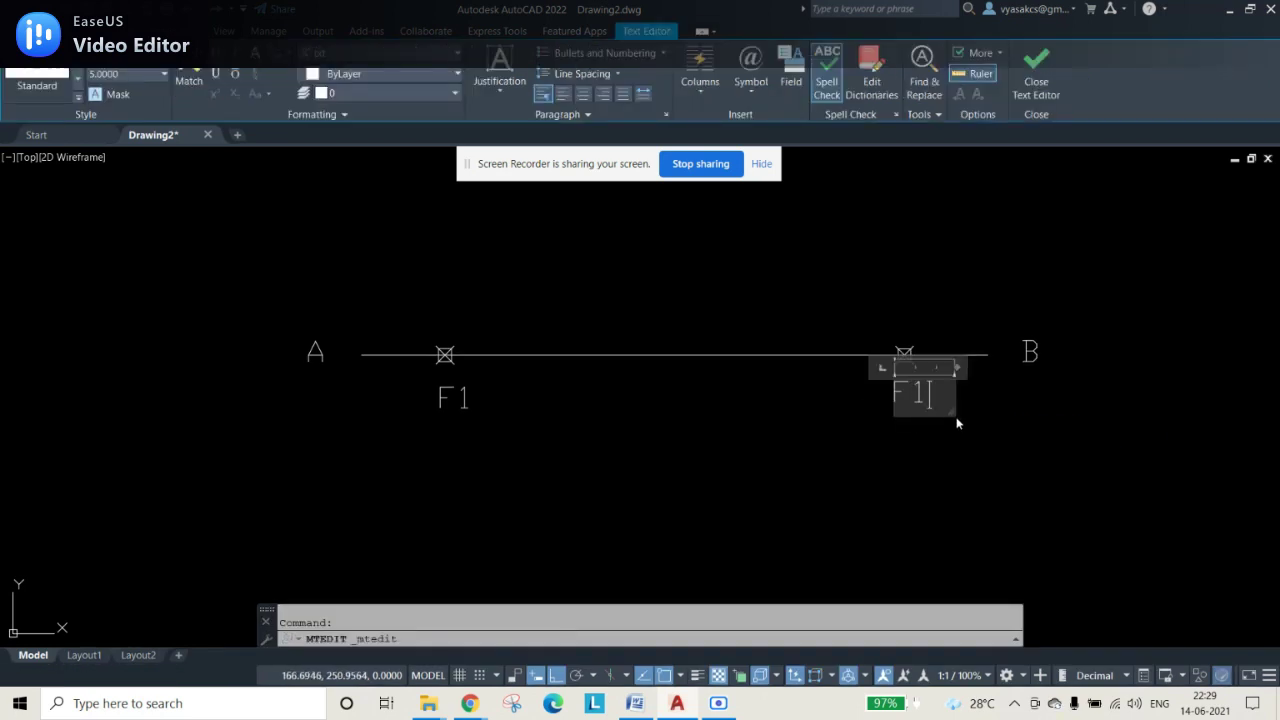
left_click(1048, 479)
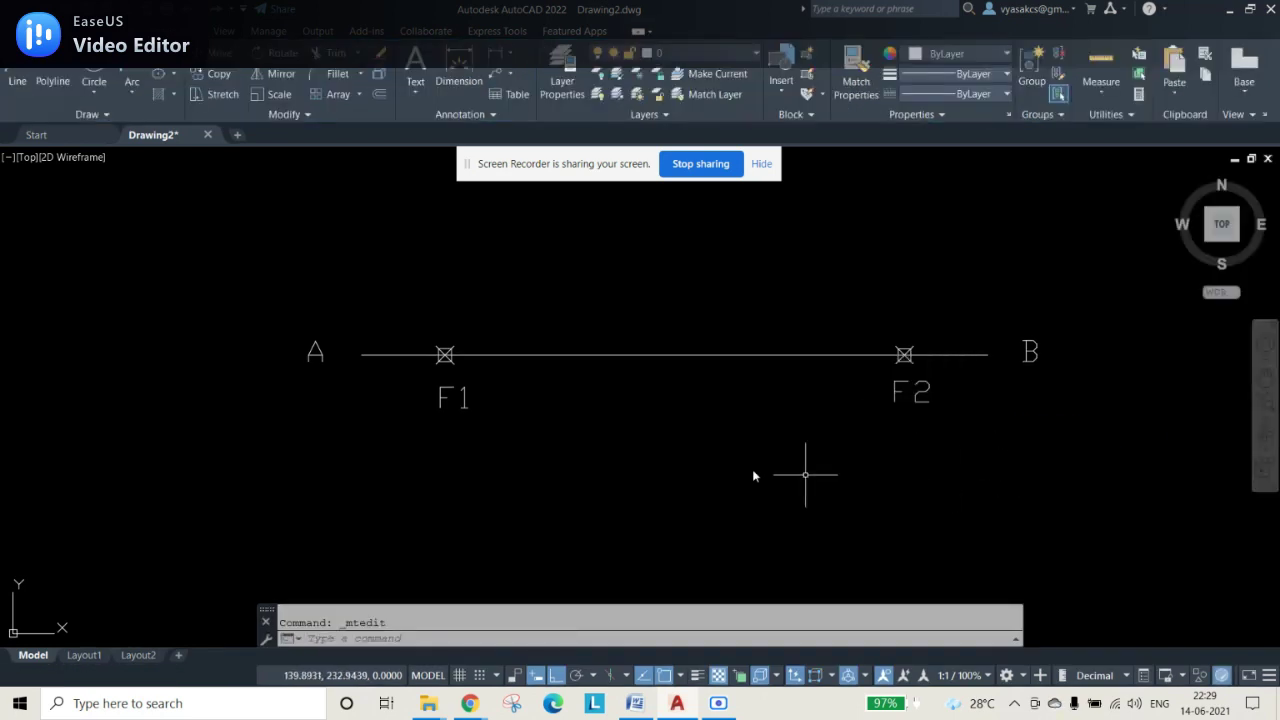
Step: Place a point at the midpoint of the major axis
type("po")
key("Return")
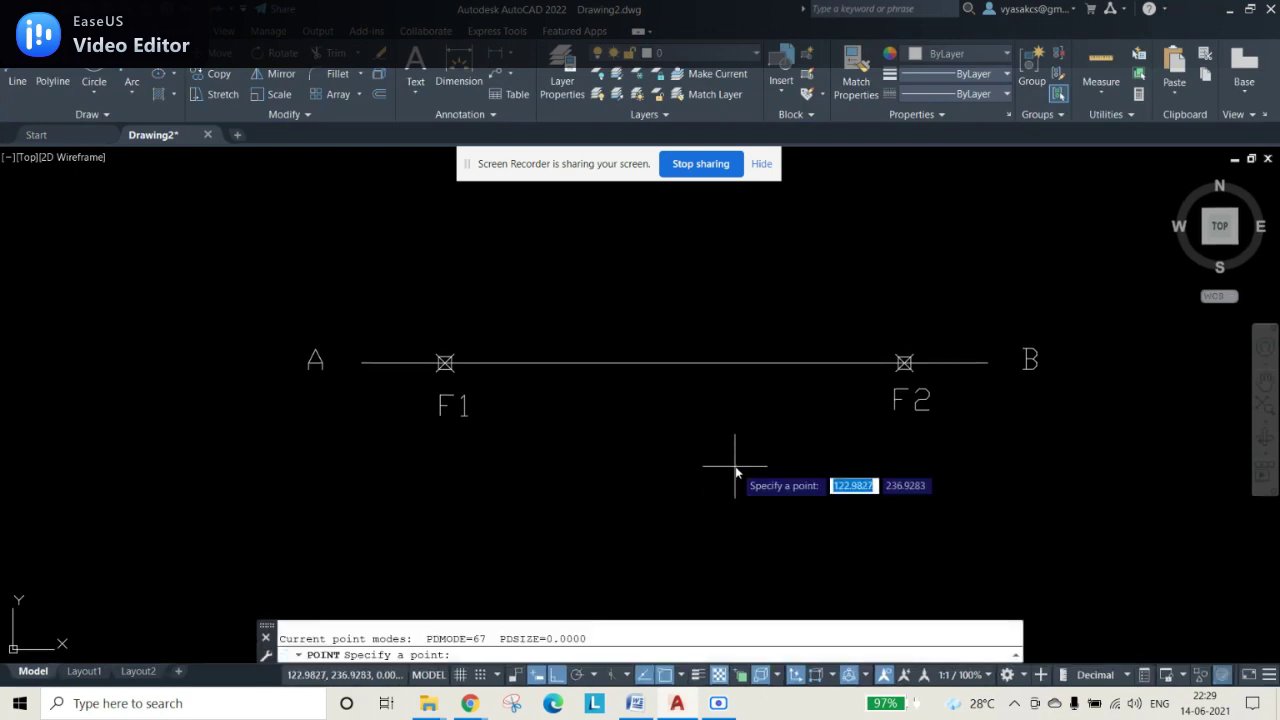
left_click(674, 364)
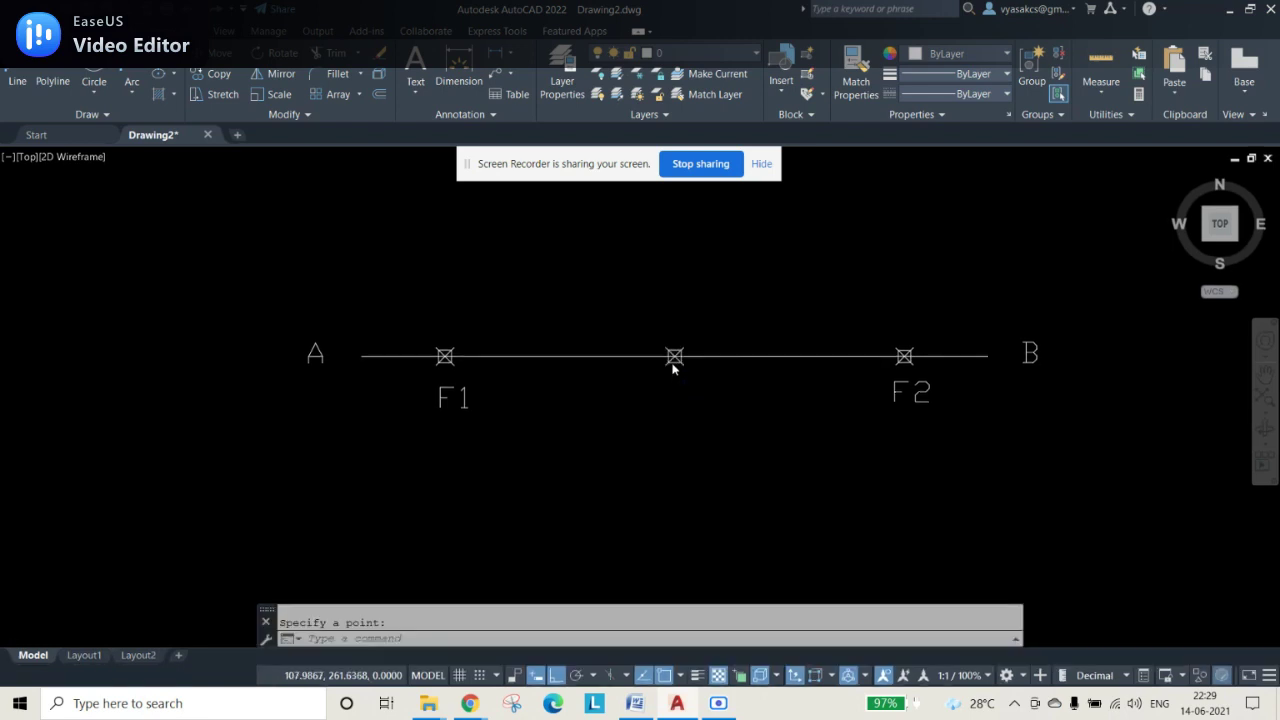
Step: Change the colour of both focus points and their labels F1 and F2 to red 205,32,39
left_click(389, 320)
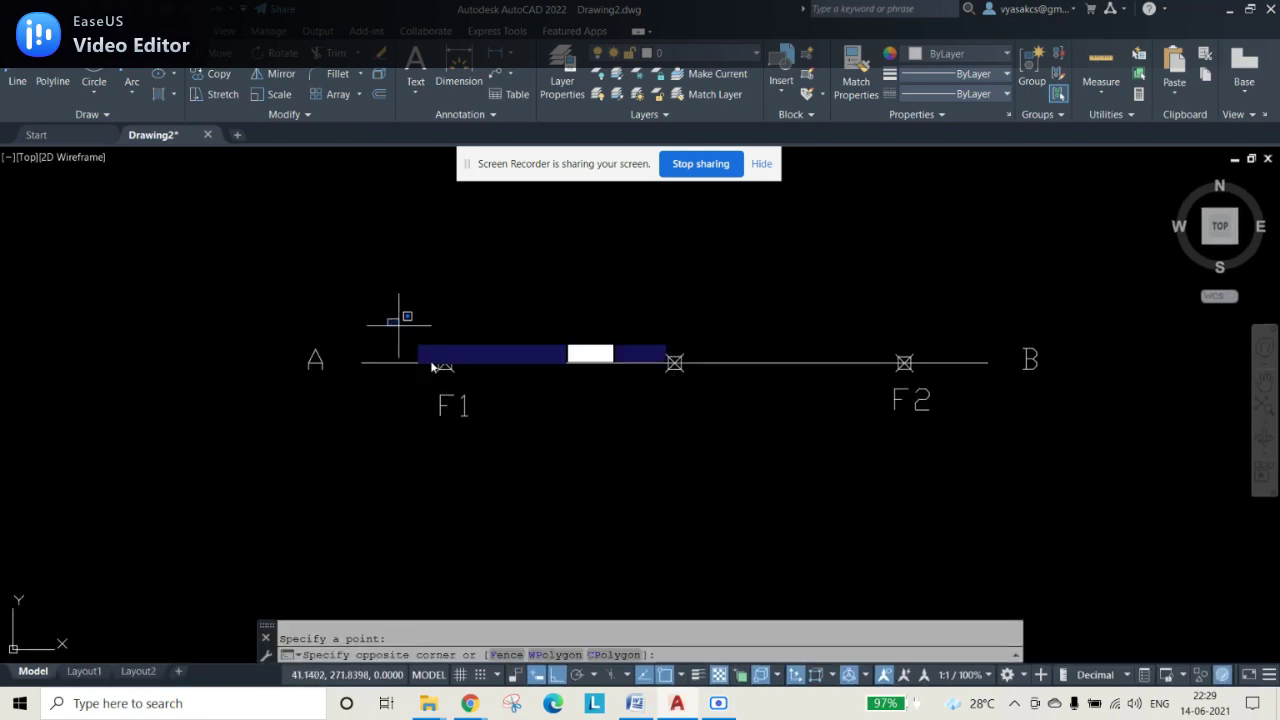
left_click(543, 506)
left_click(857, 320)
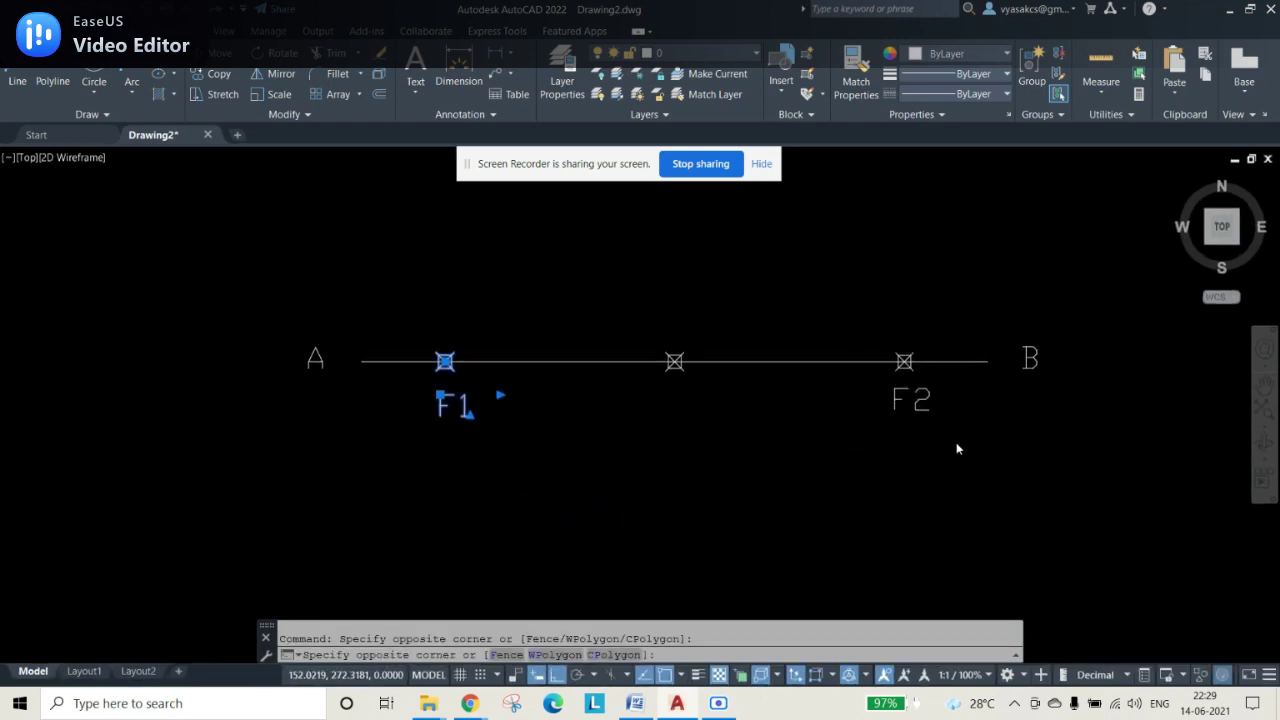
left_click(980, 463)
left_click(940, 54)
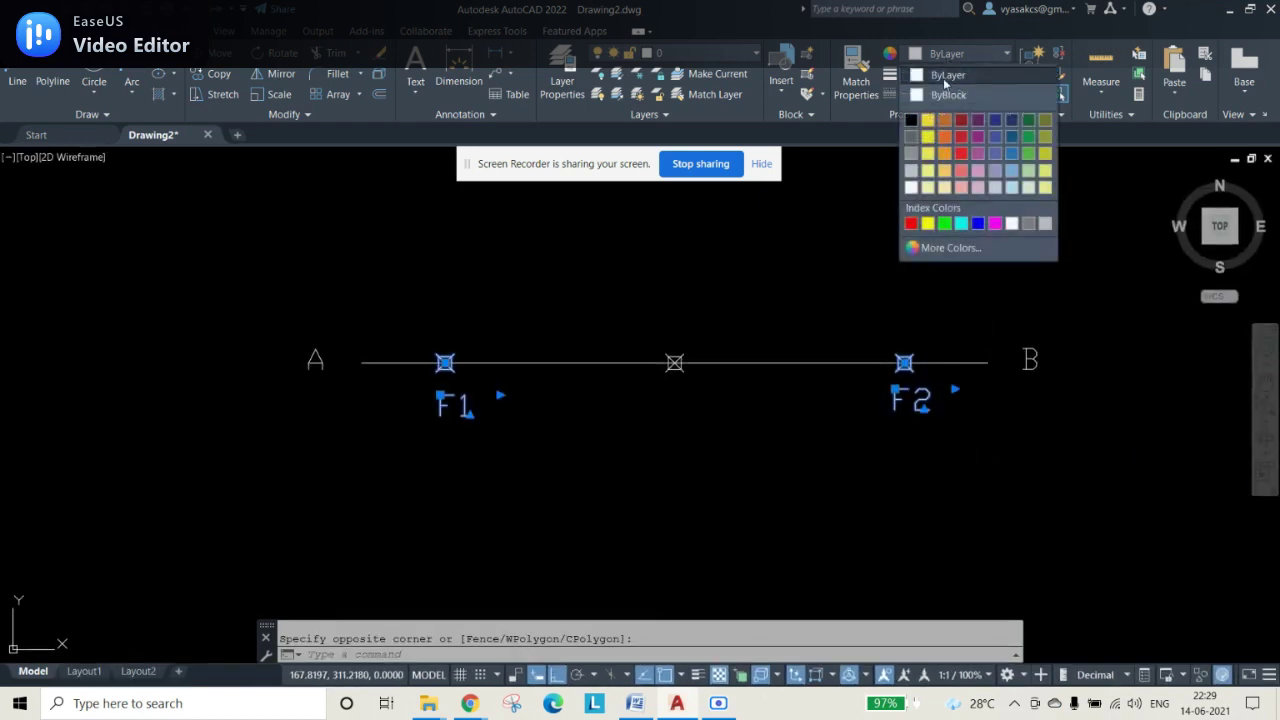
left_click(967, 140)
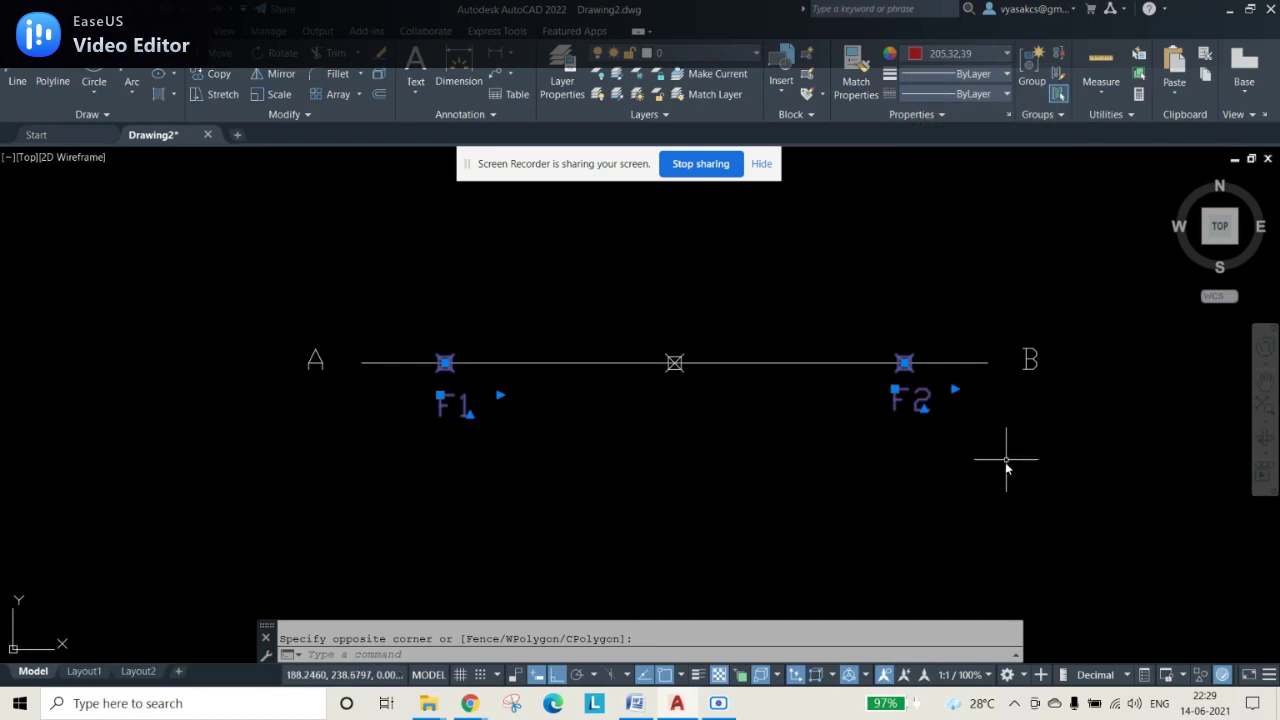
key("Escape")
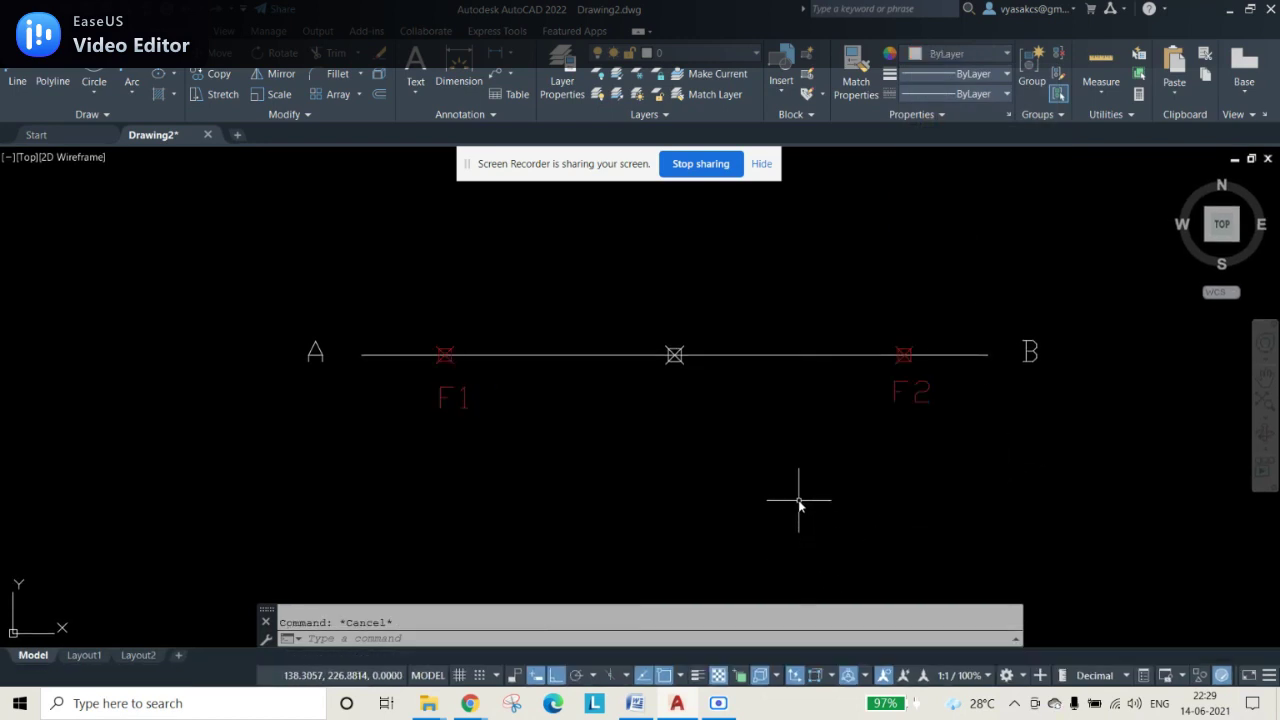
Step: Copy label A to just above the midpoint of the major axis and change the copy's text to "O"
left_click(318, 357)
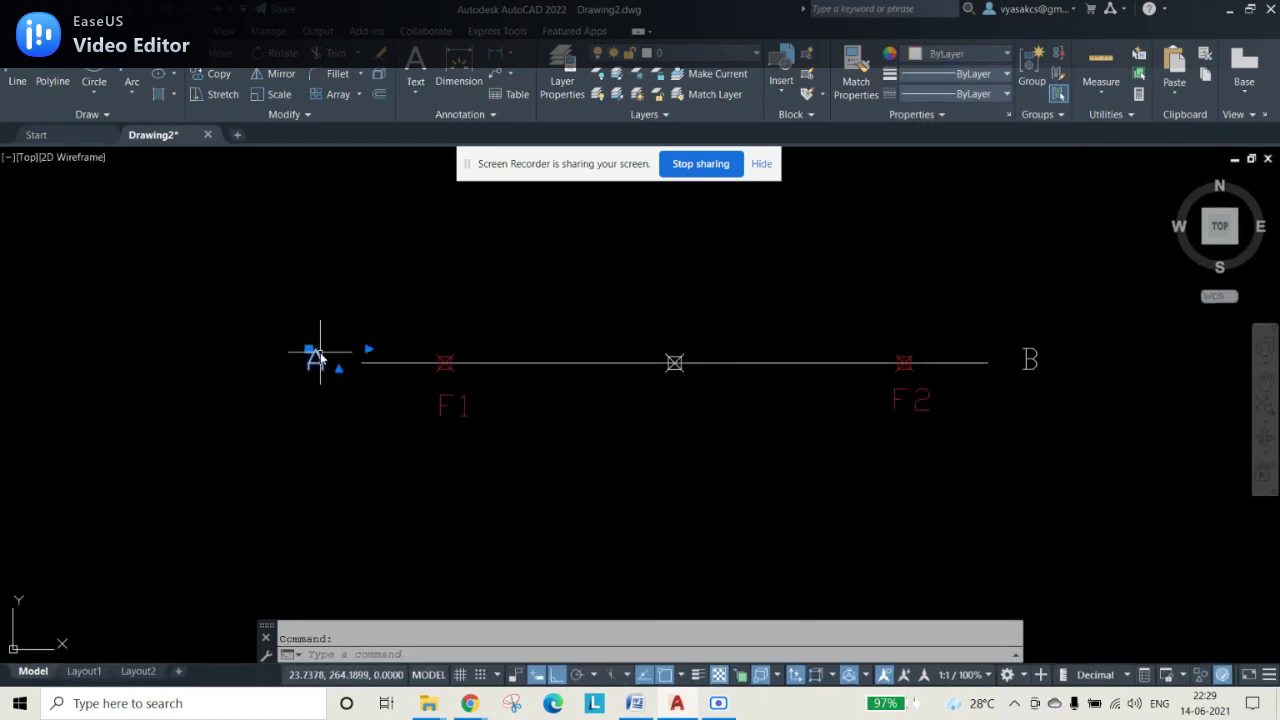
key("ctrl+c")
key("ctrl+v")
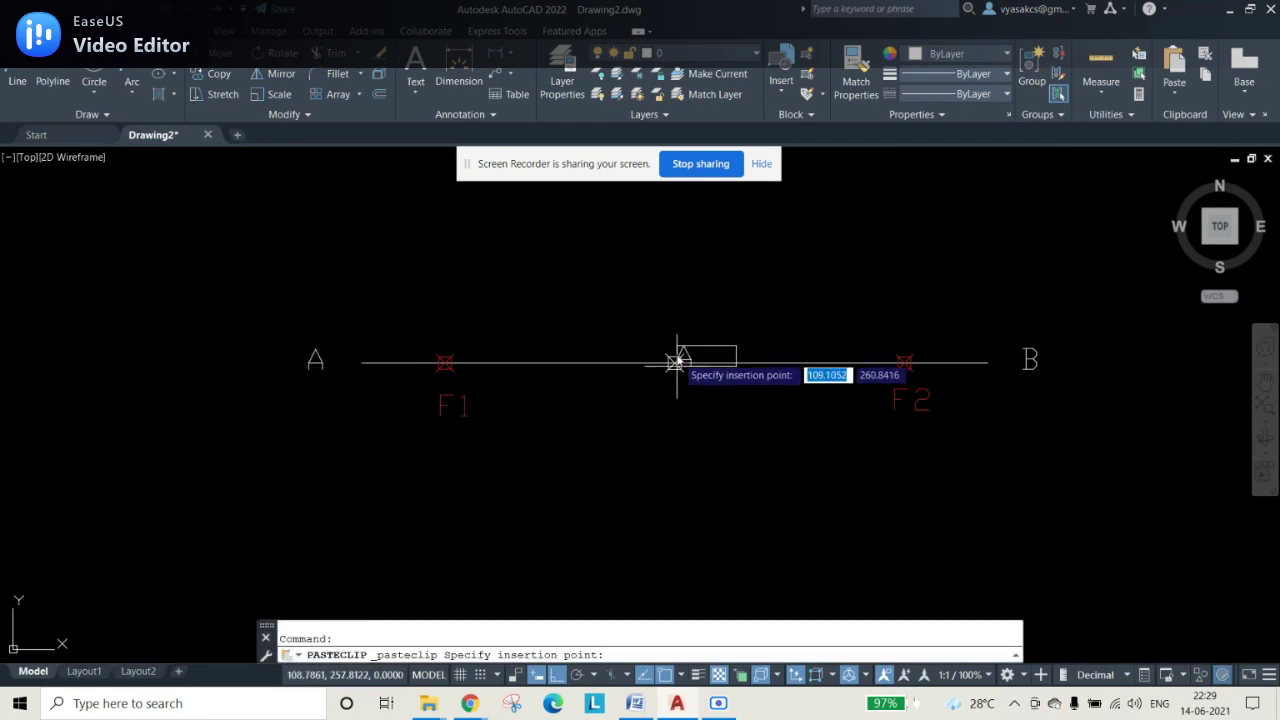
left_click(669, 347)
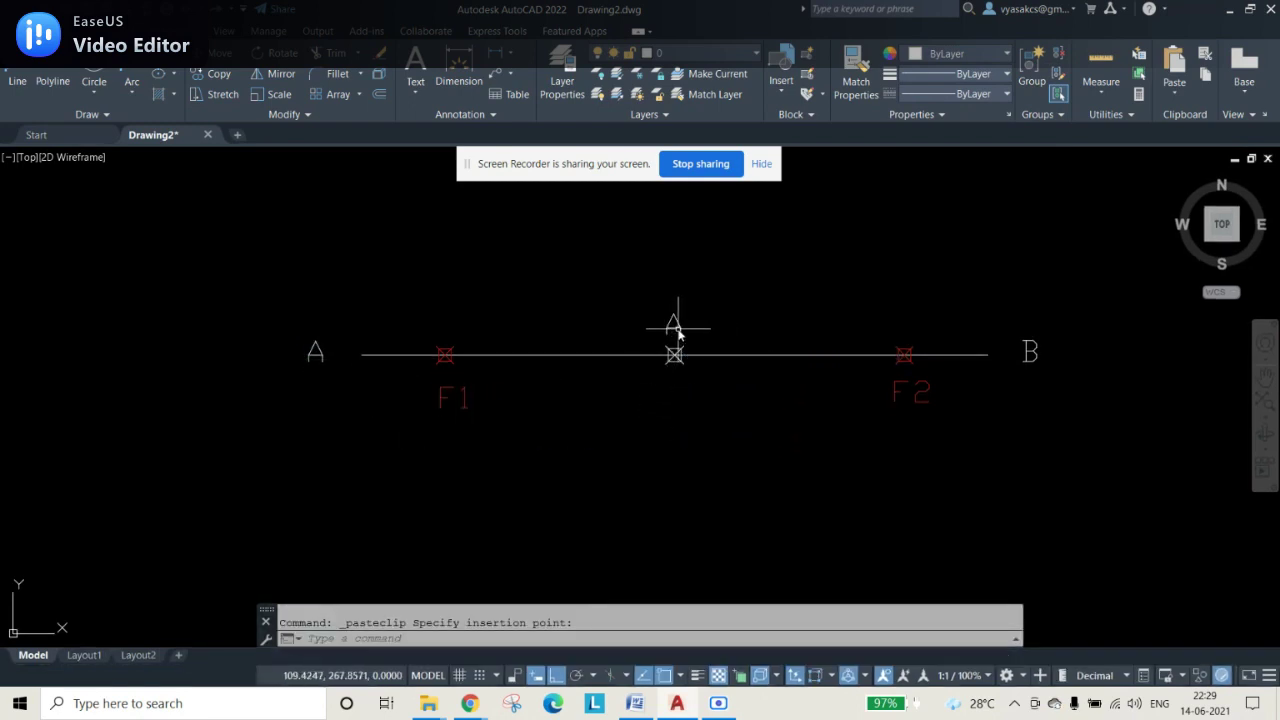
double_click(675, 327)
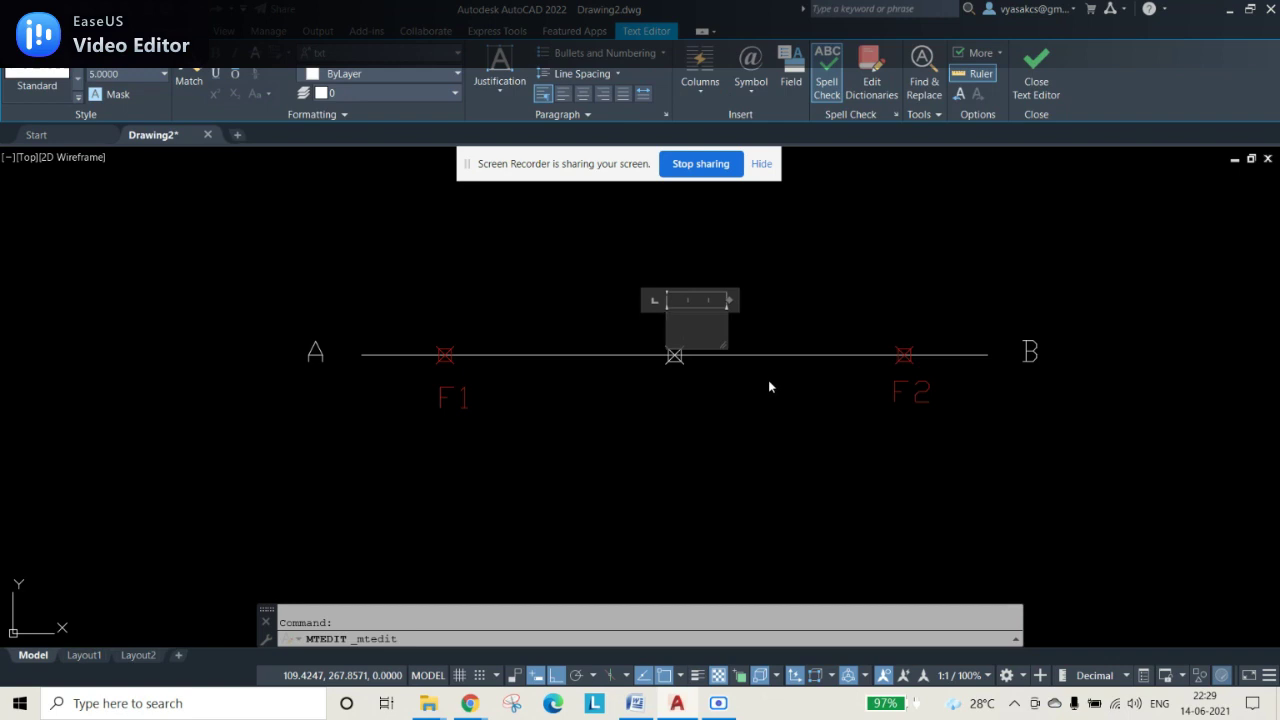
left_click(822, 452)
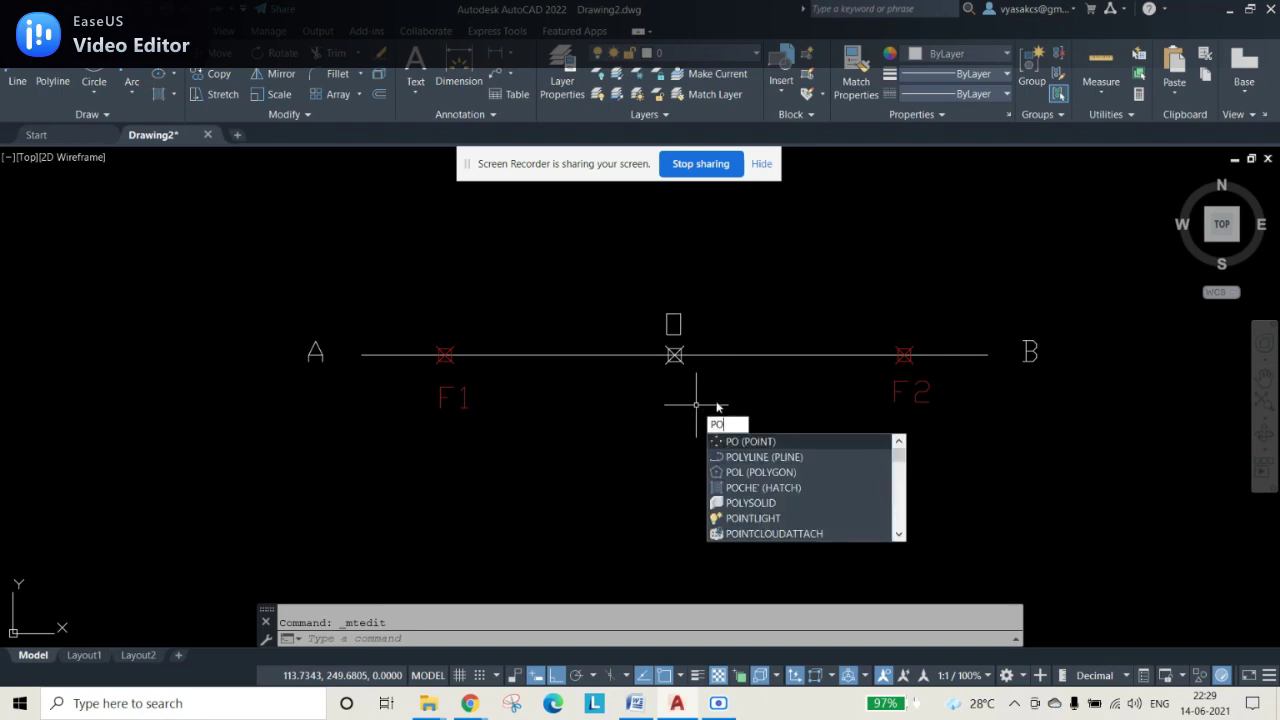
Step: Place four points along the major axis between focus F1 and the midpoint O
key("Return")
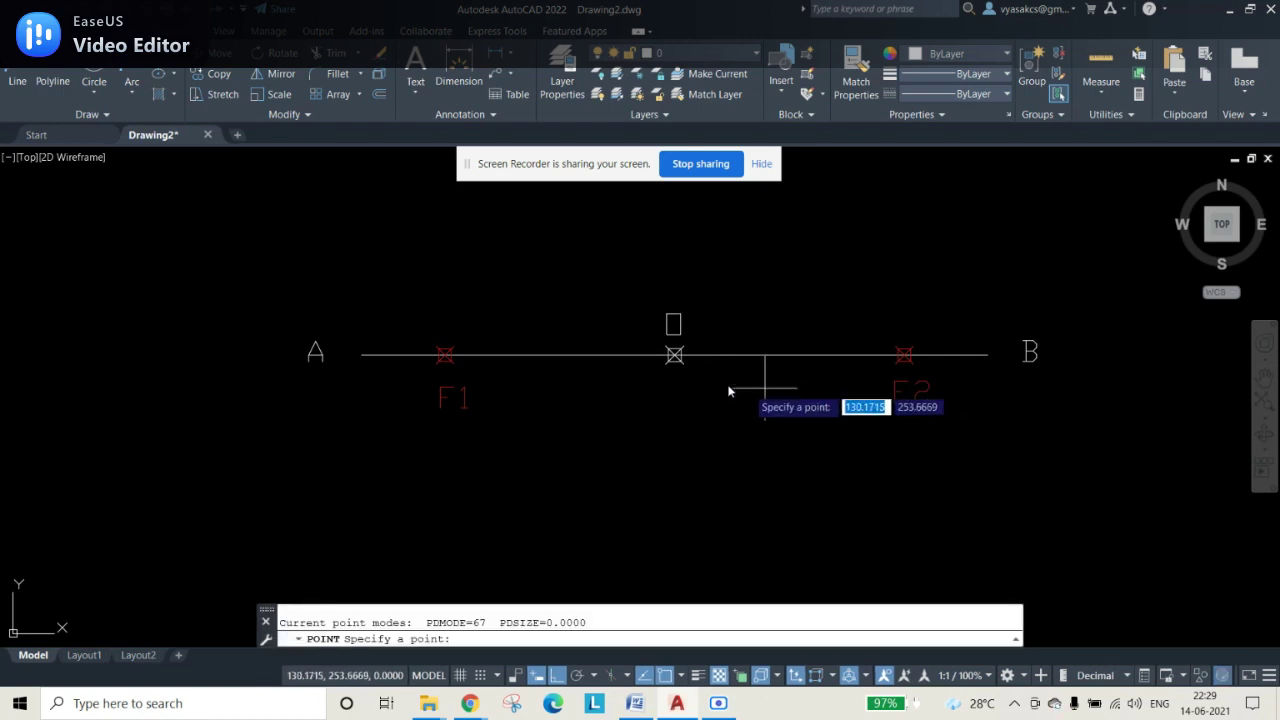
left_click(490, 354)
left_click(531, 363)
left_click(570, 363)
left_click(629, 363)
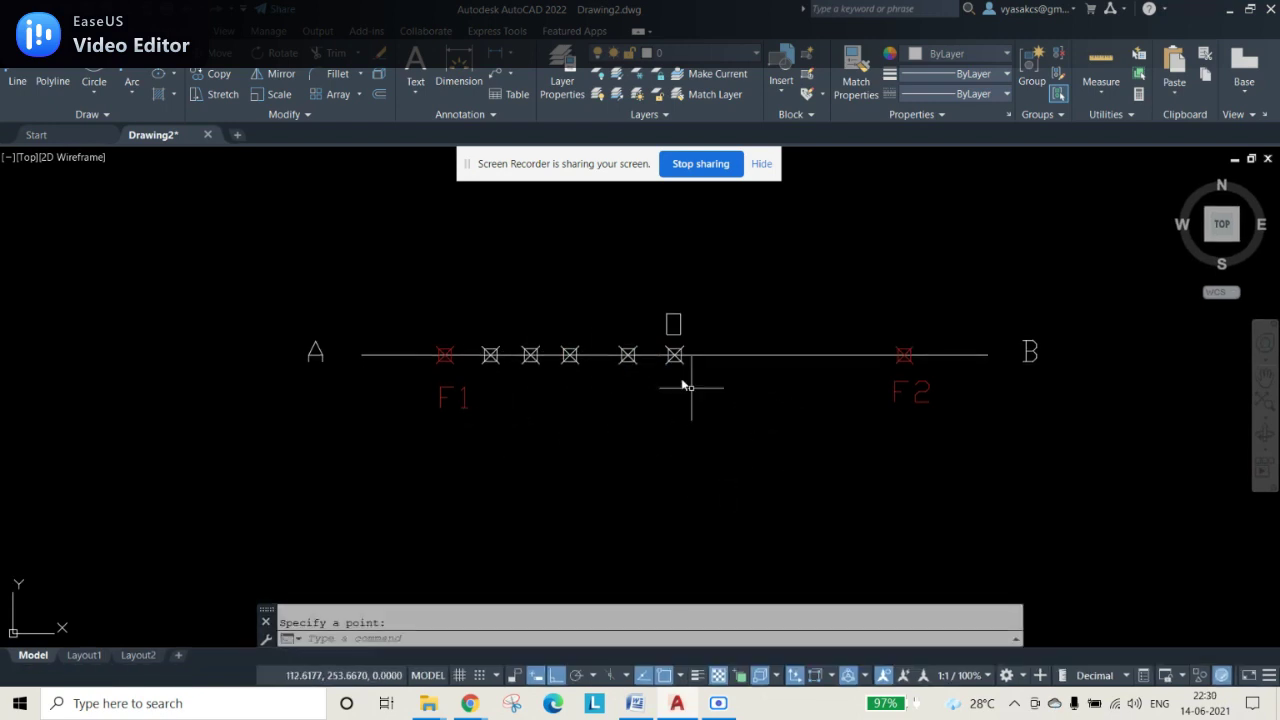
Step: Change the colour of the midpoint and its label O to Blue
left_click(948, 54)
left_click(978, 223)
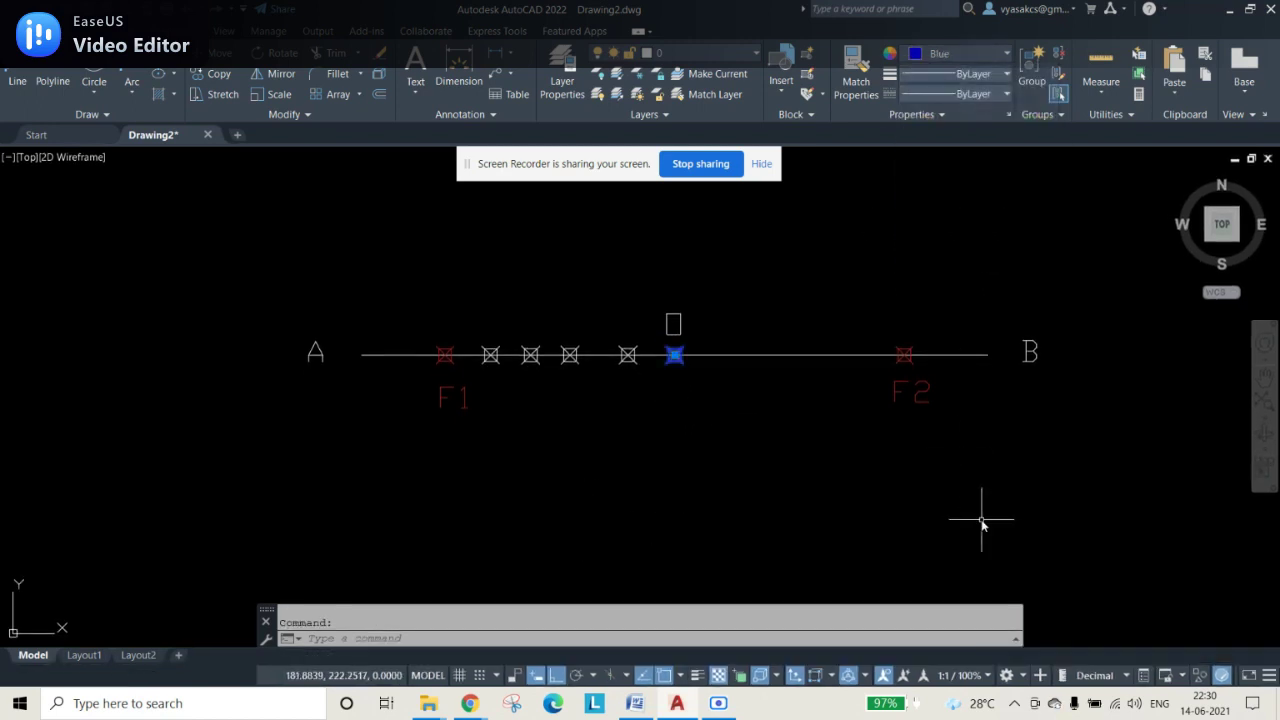
left_click(680, 327)
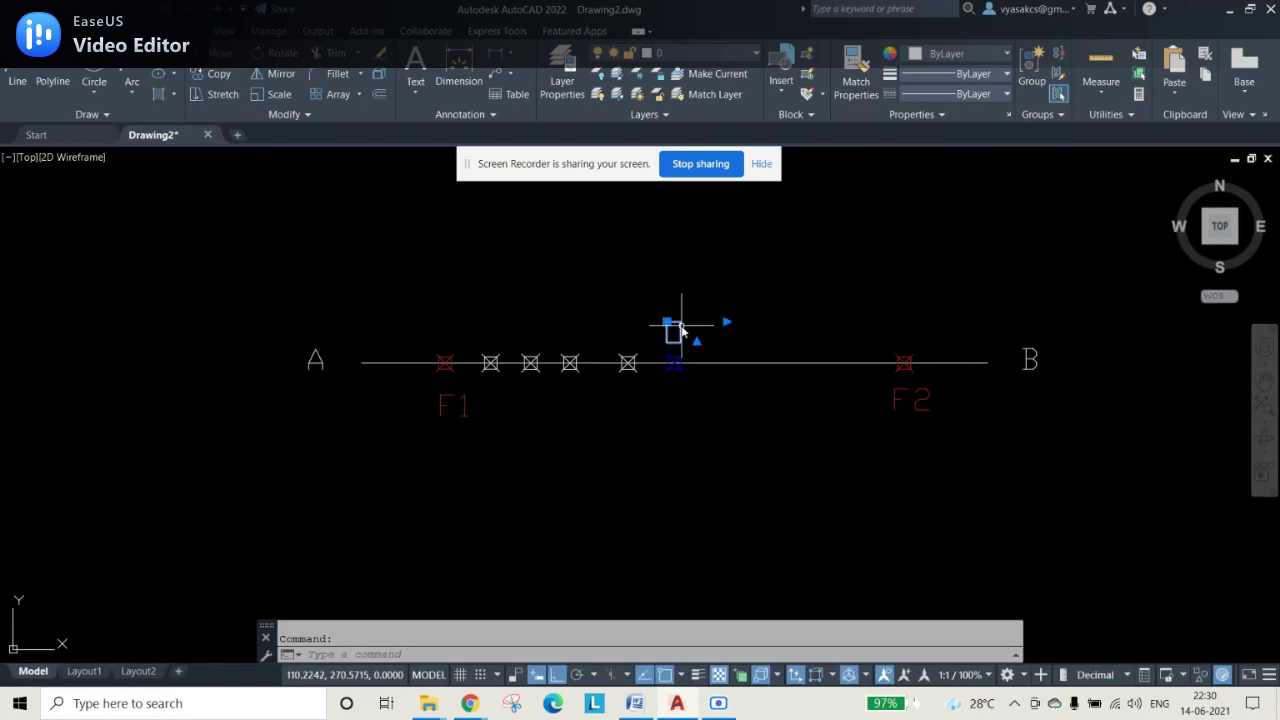
left_click(940, 55)
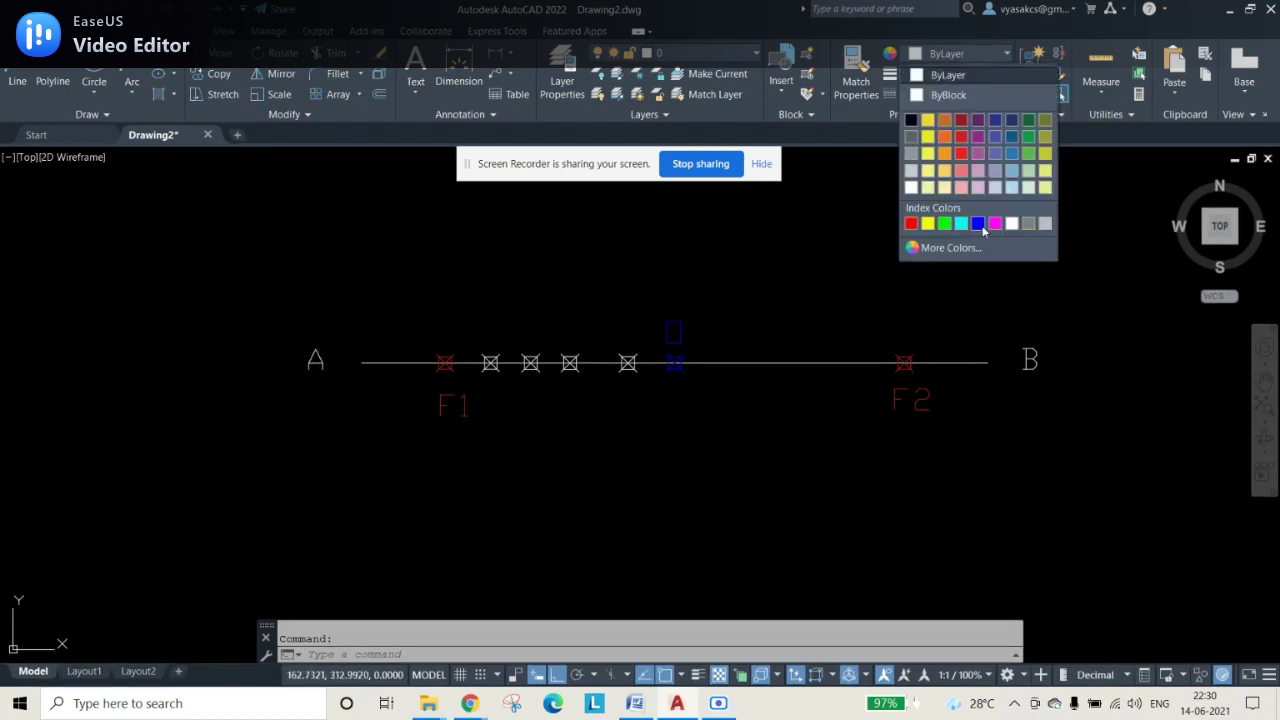
left_click(981, 225)
key("Escape")
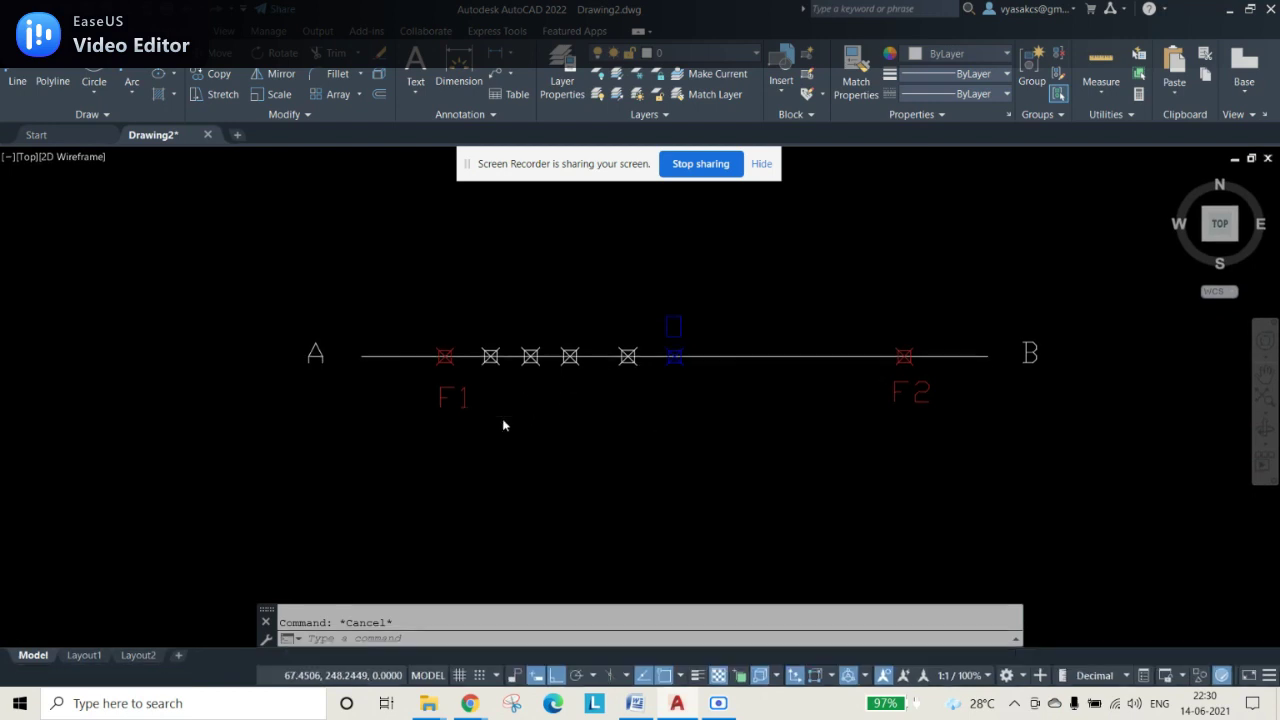
Step: Paste a copy of label A above the first point after F1 and change its text to "1"
key("ctrl+v")
left_click(481, 341)
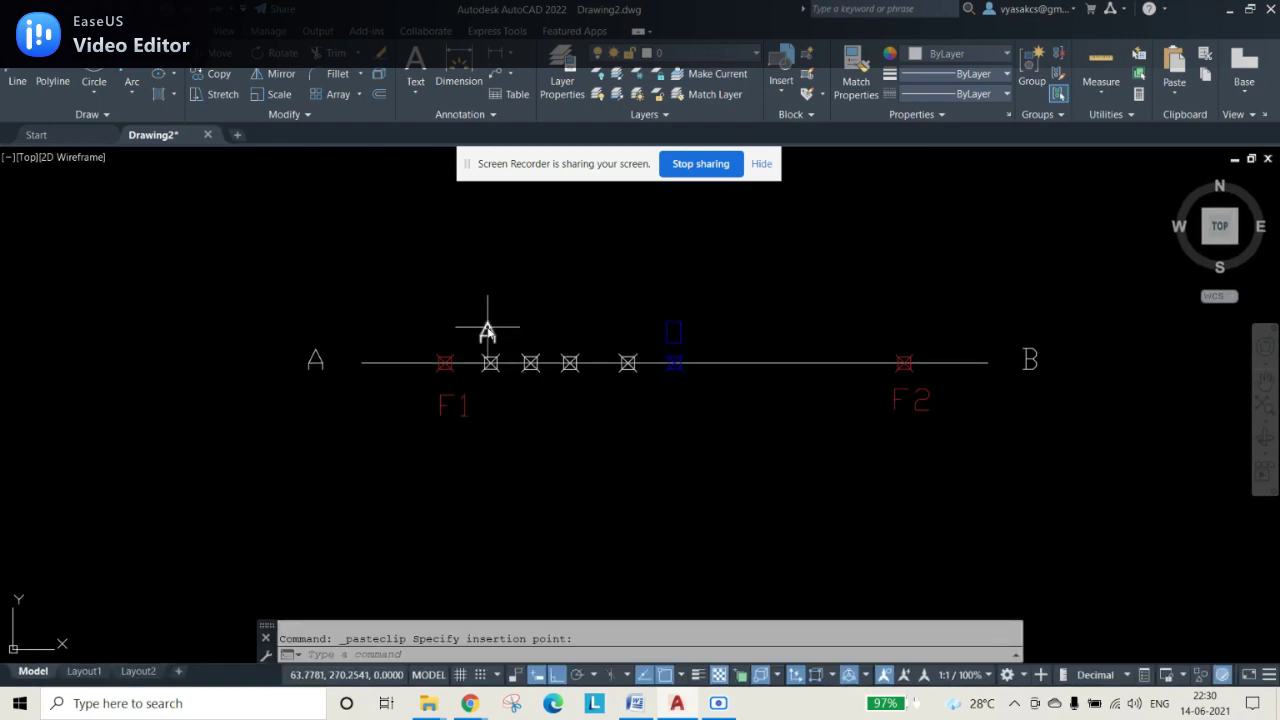
double_click(488, 334)
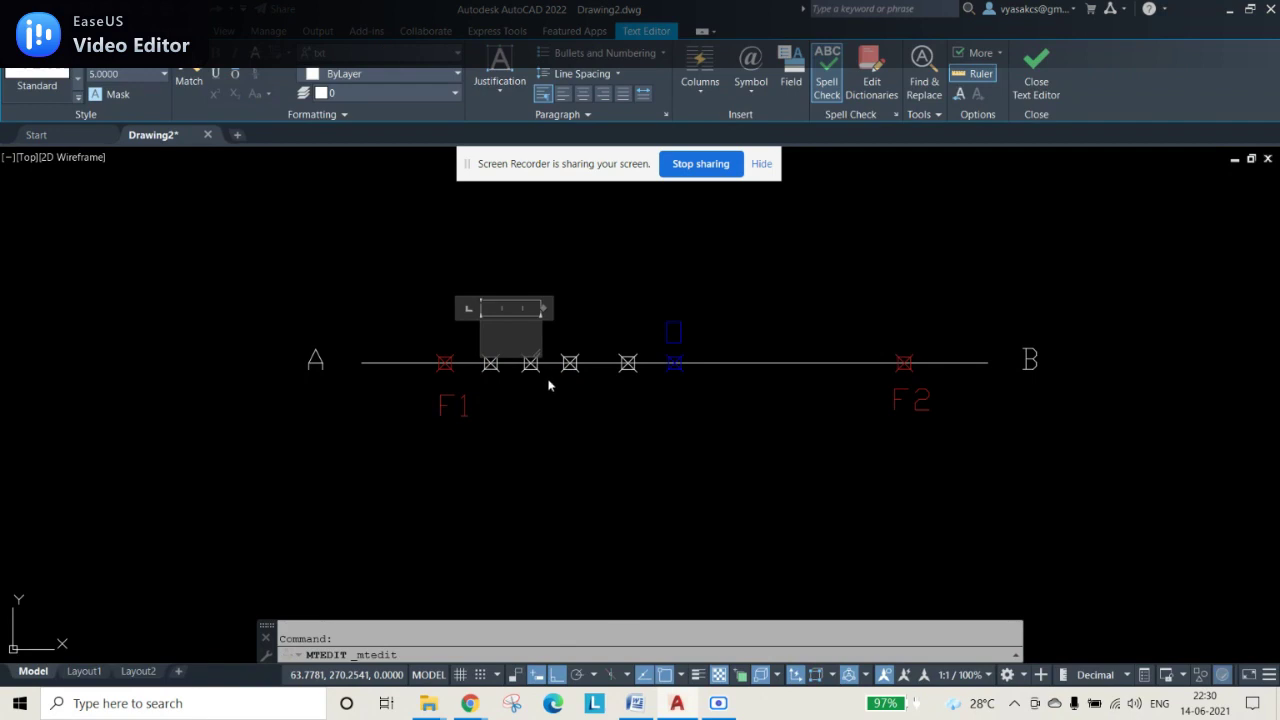
left_click(580, 506)
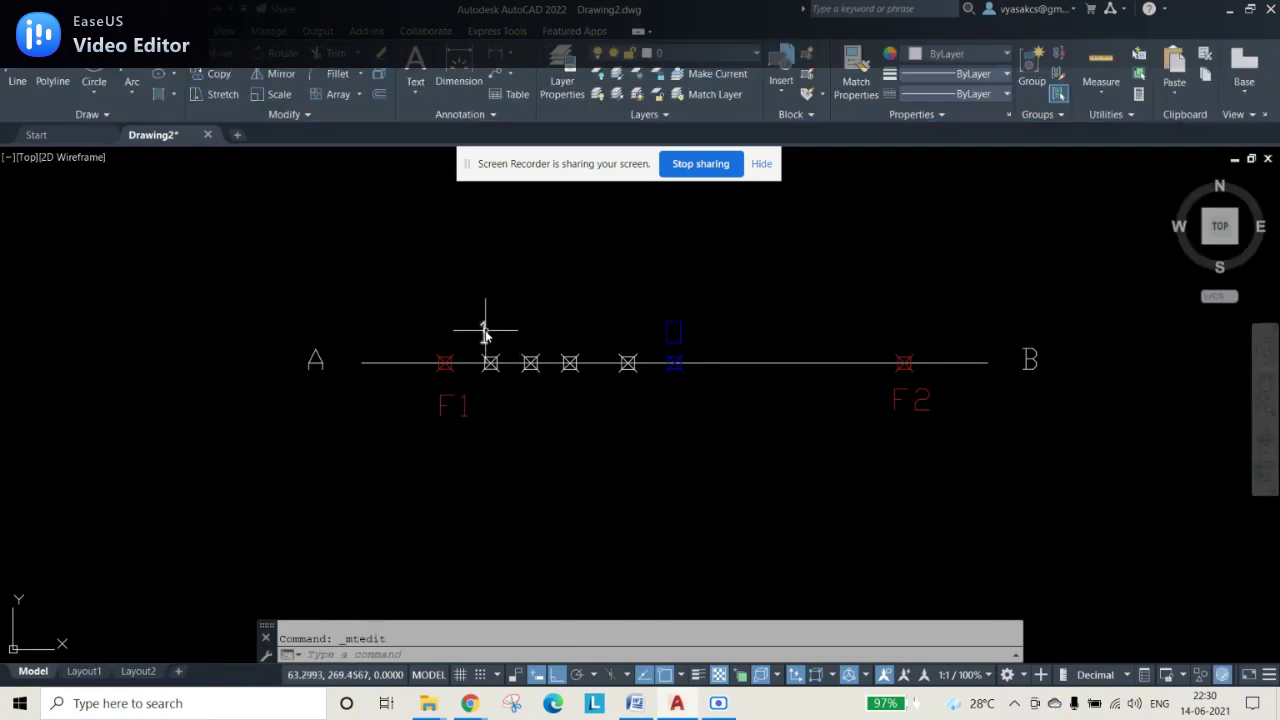
Step: Copy label 1 to above the second point after F1 and change the copy's text to "2"
key("ctrl+c")
key("ctrl+v")
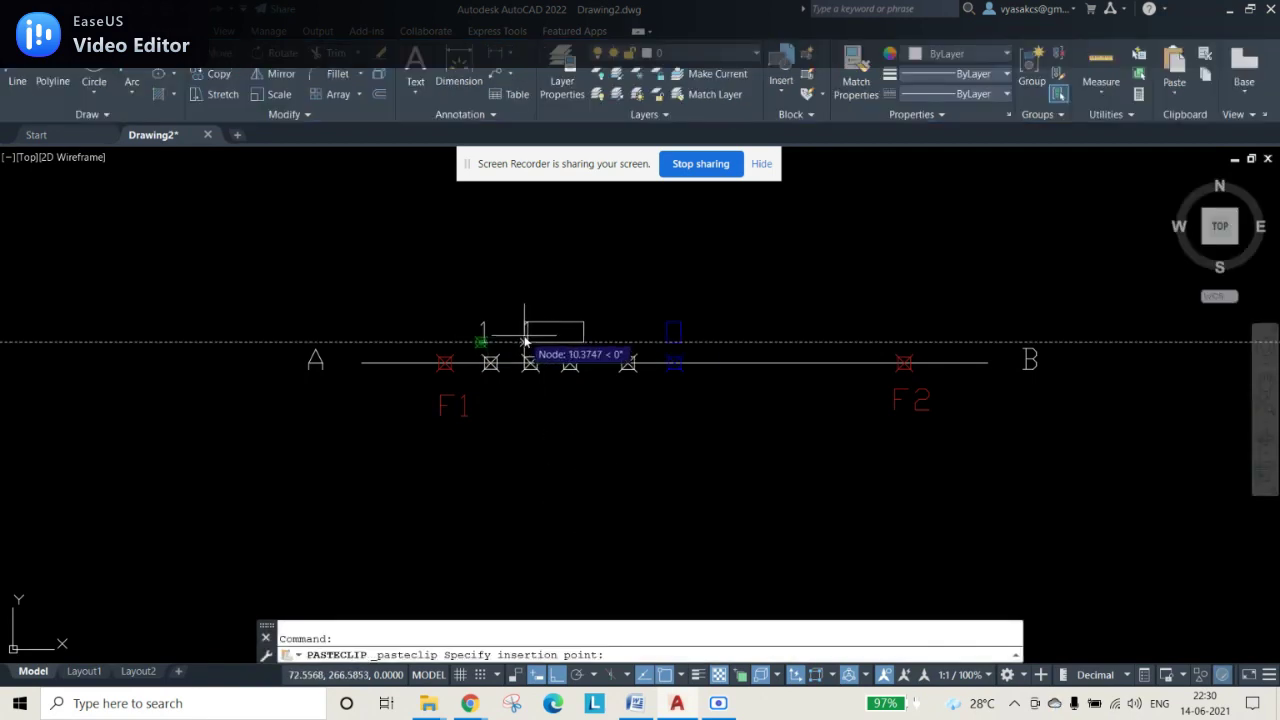
left_click(525, 341)
double_click(527, 345)
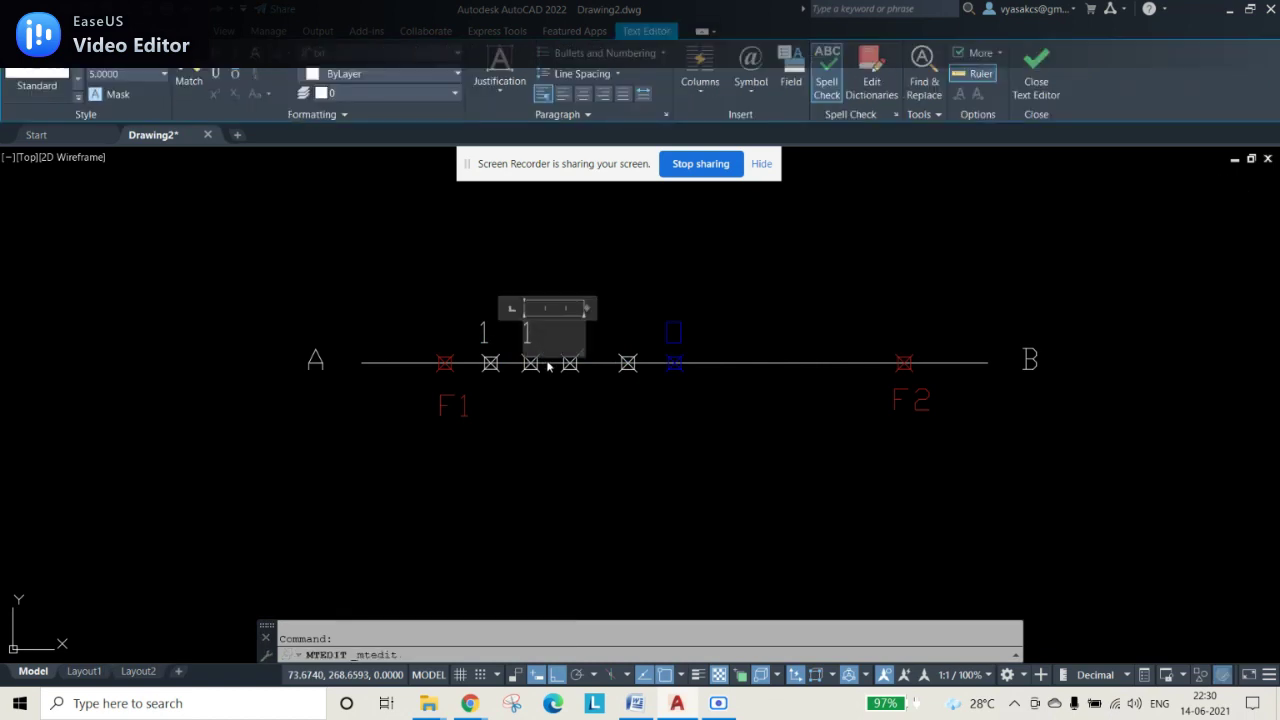
type("2")
left_click(591, 409)
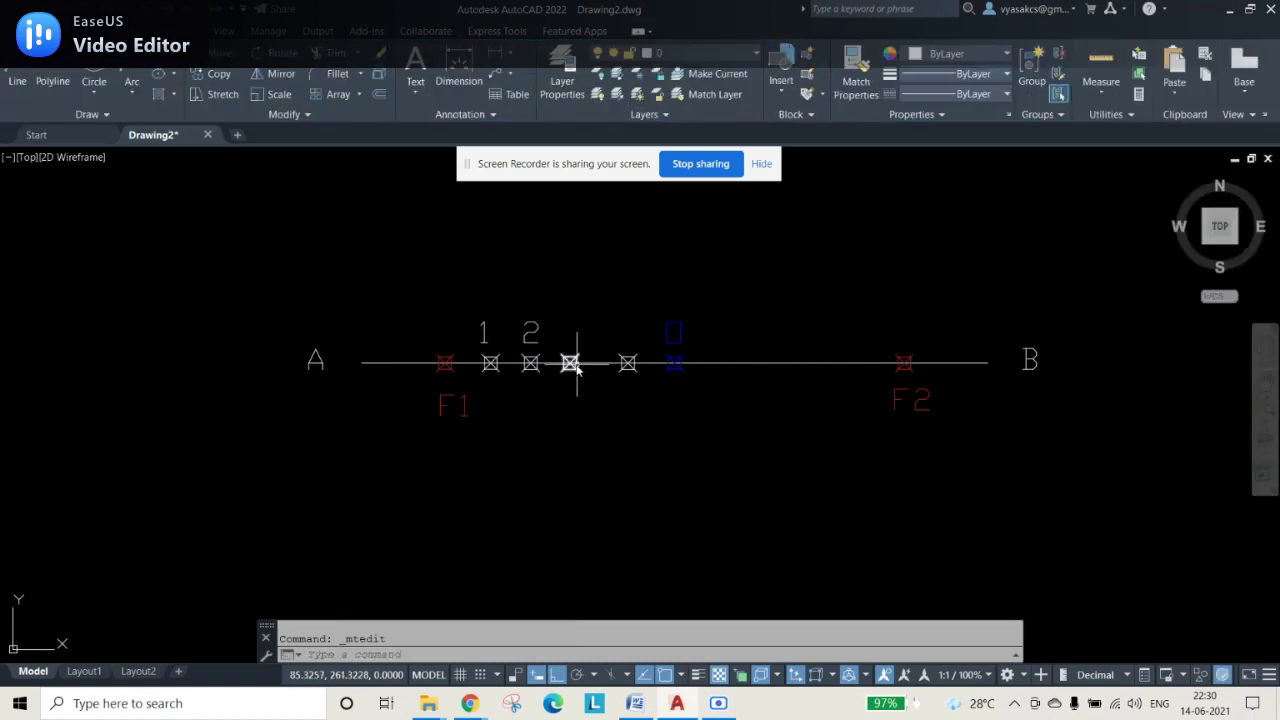
Step: Paste another copy of label 1 above the third point after F1 and change its text to "3"
key("ctrl+c")
left_click(571, 363)
key("Return")
key("ctrl+v")
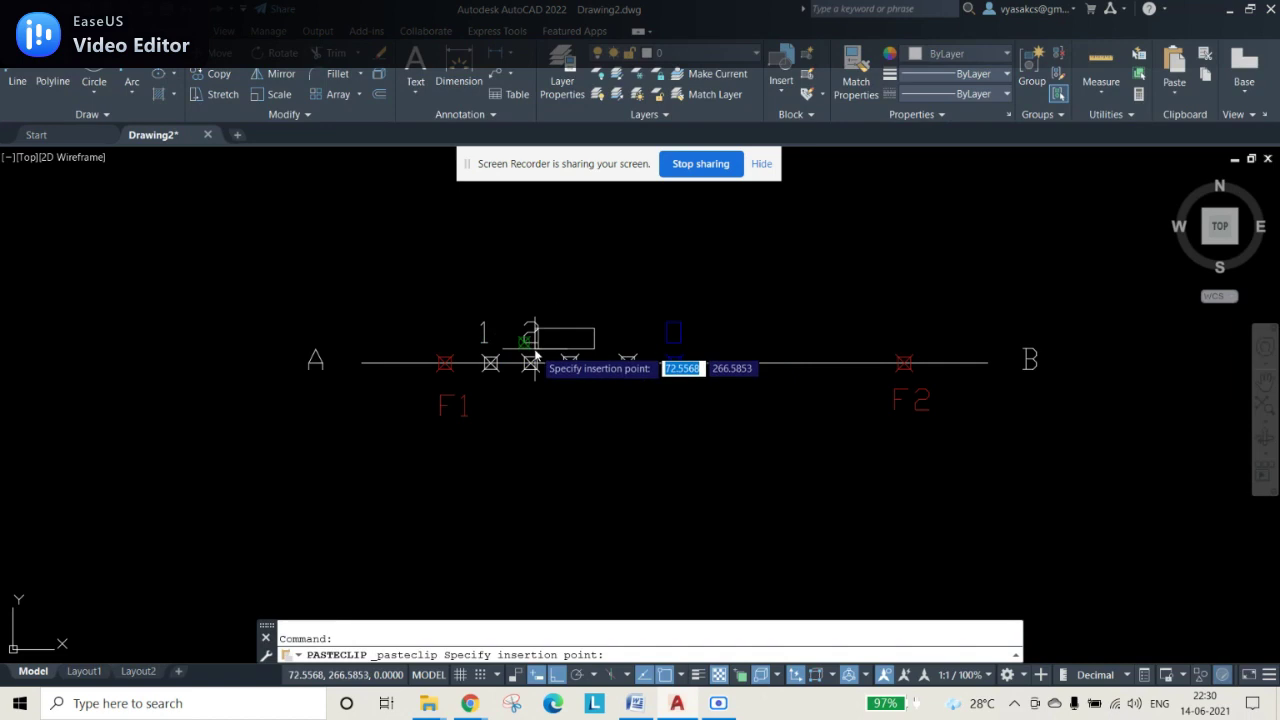
left_click(565, 350)
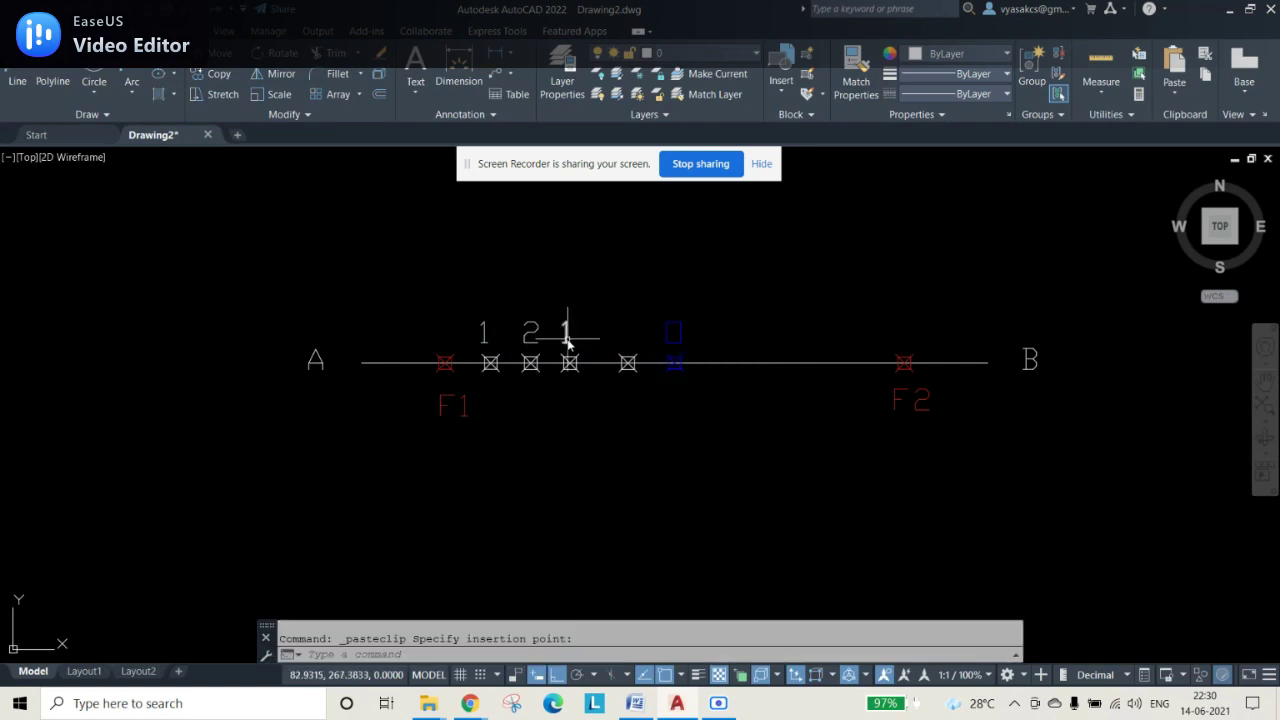
double_click(569, 337)
type("3")
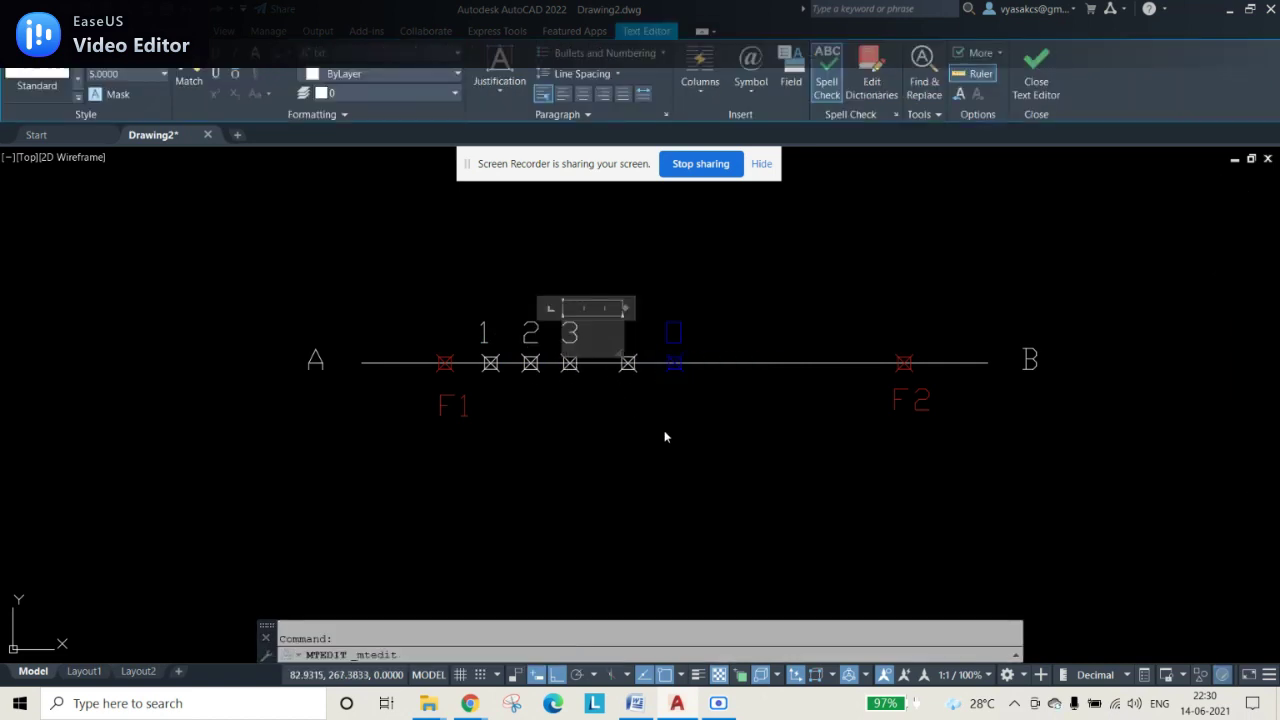
left_click(664, 432)
Step: Copy label 3 to above the fourth point after F1 and change the copy's text to "4"
left_click(575, 322)
key("ctrl+c")
key("ctrl+v")
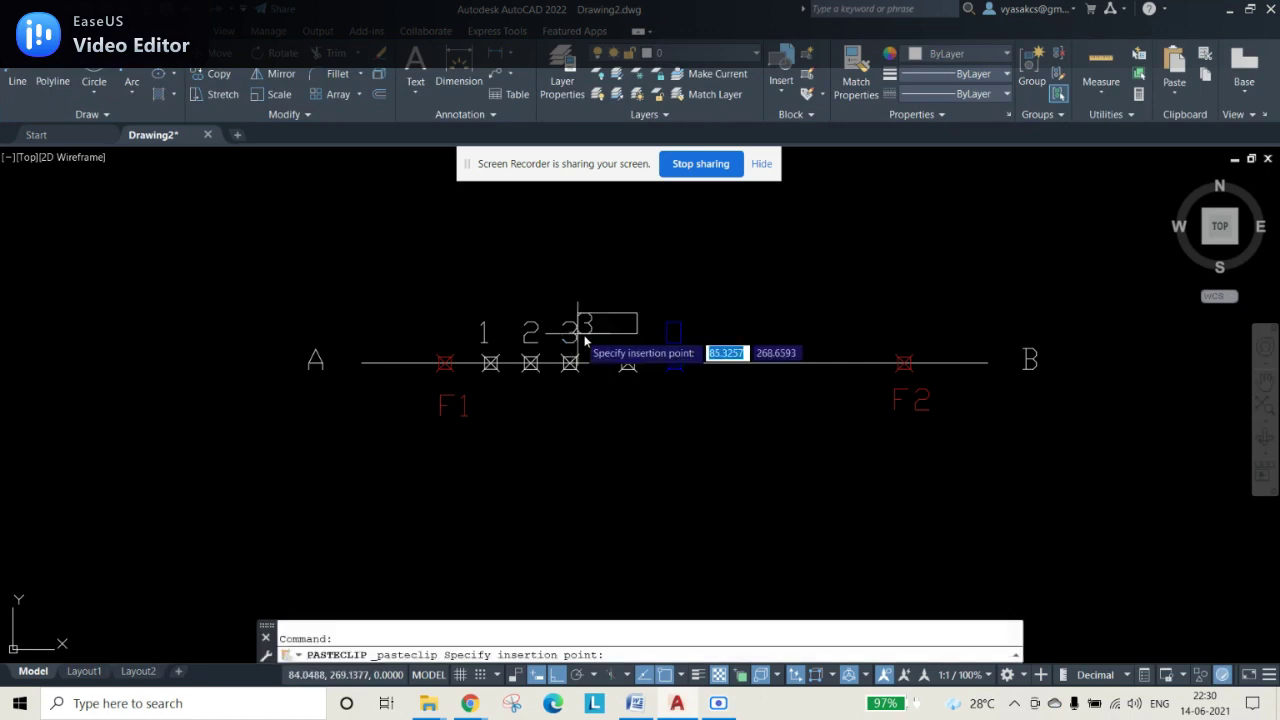
left_click(622, 338)
left_click(623, 340)
left_click(623, 334)
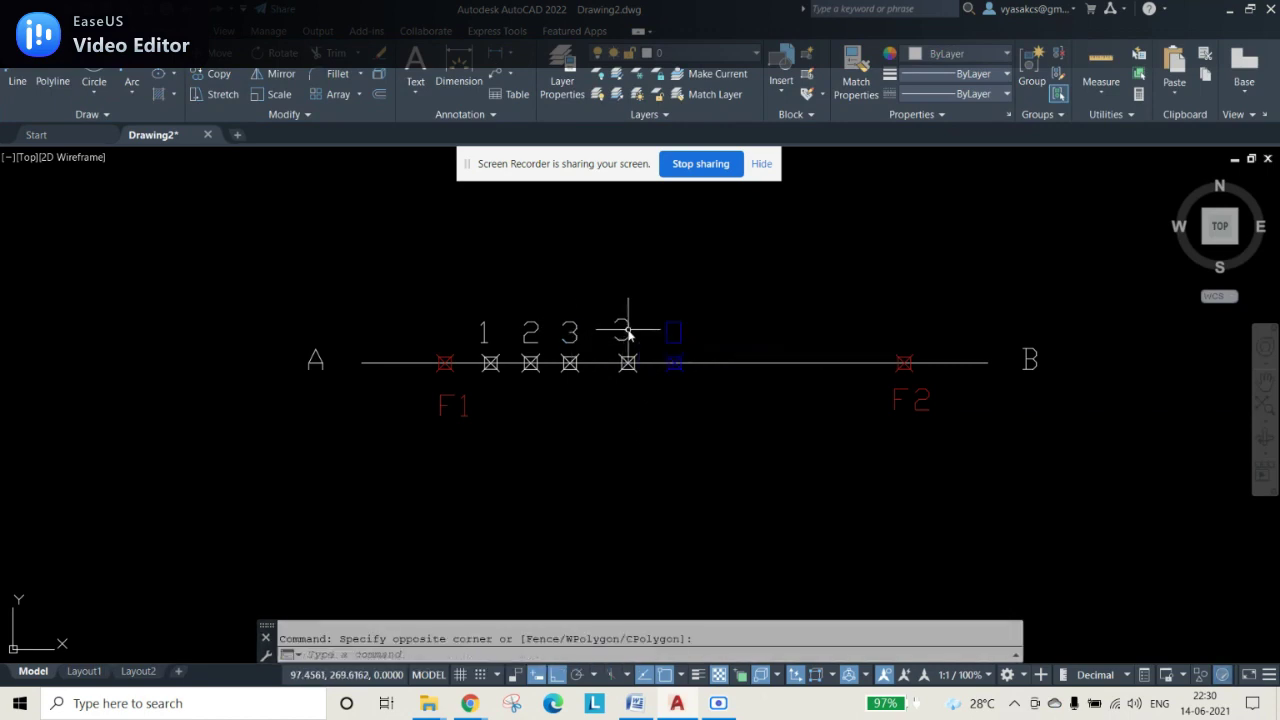
double_click(620, 331)
key("BackSpace")
type("4")
left_click(697, 412)
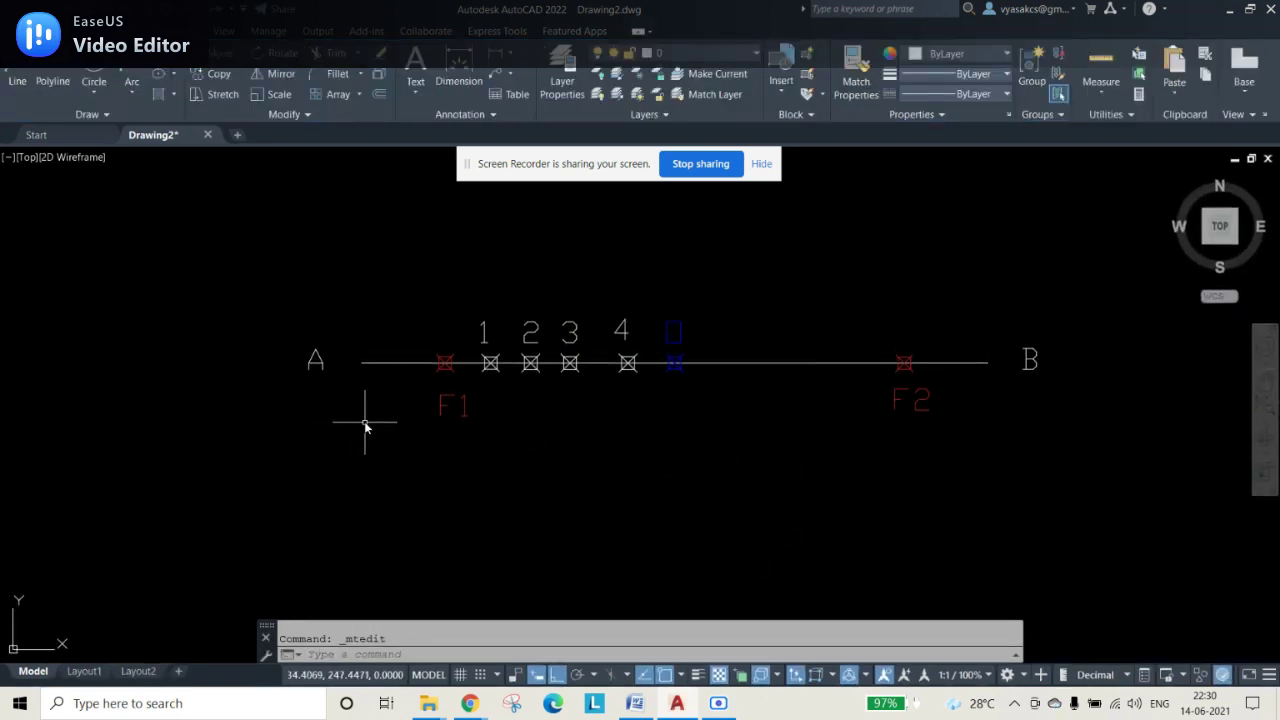
Step: Draw two circles through point 1, one centred on end A of the major axis and one centred on end B
left_click(94, 78)
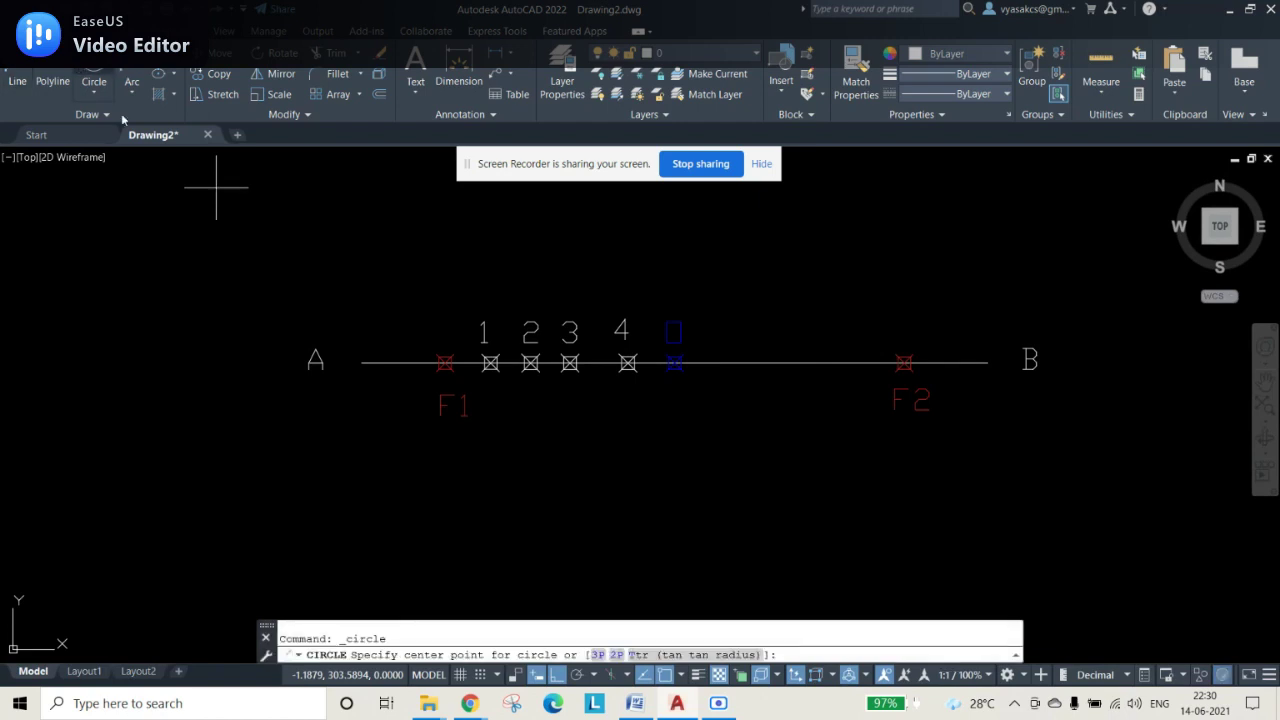
left_click(361, 362)
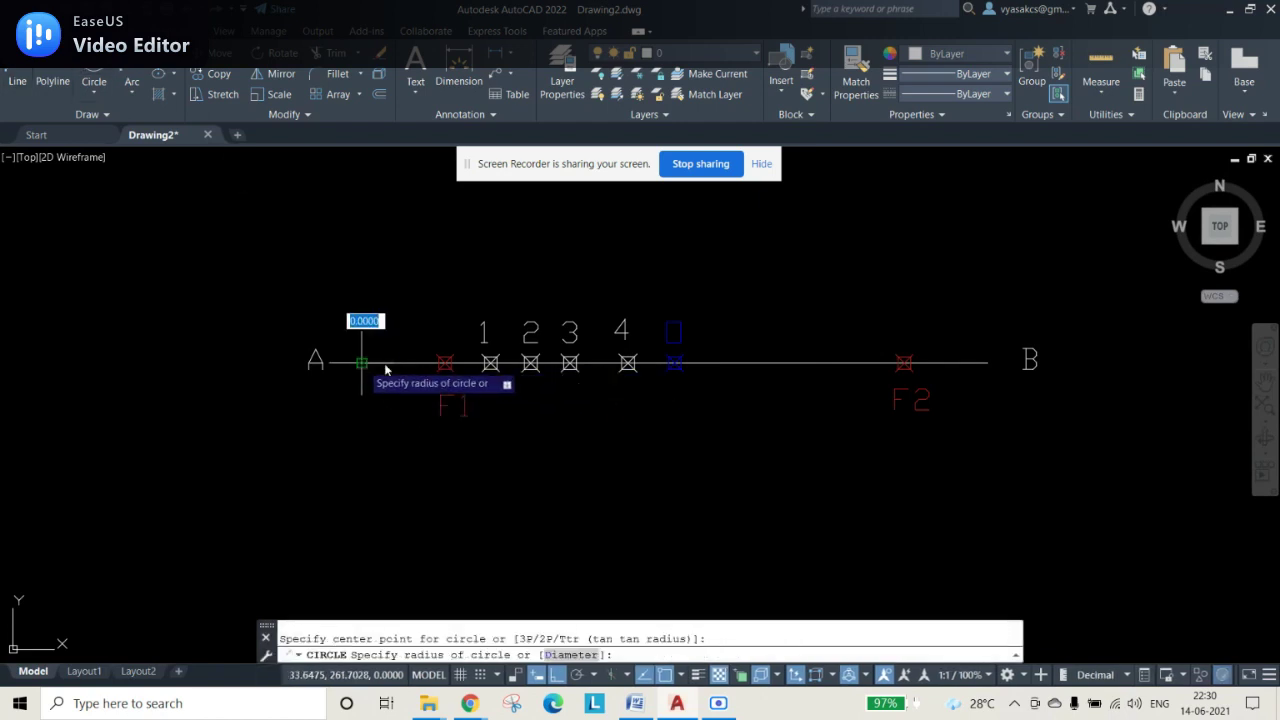
left_click(490, 362)
left_click(94, 78)
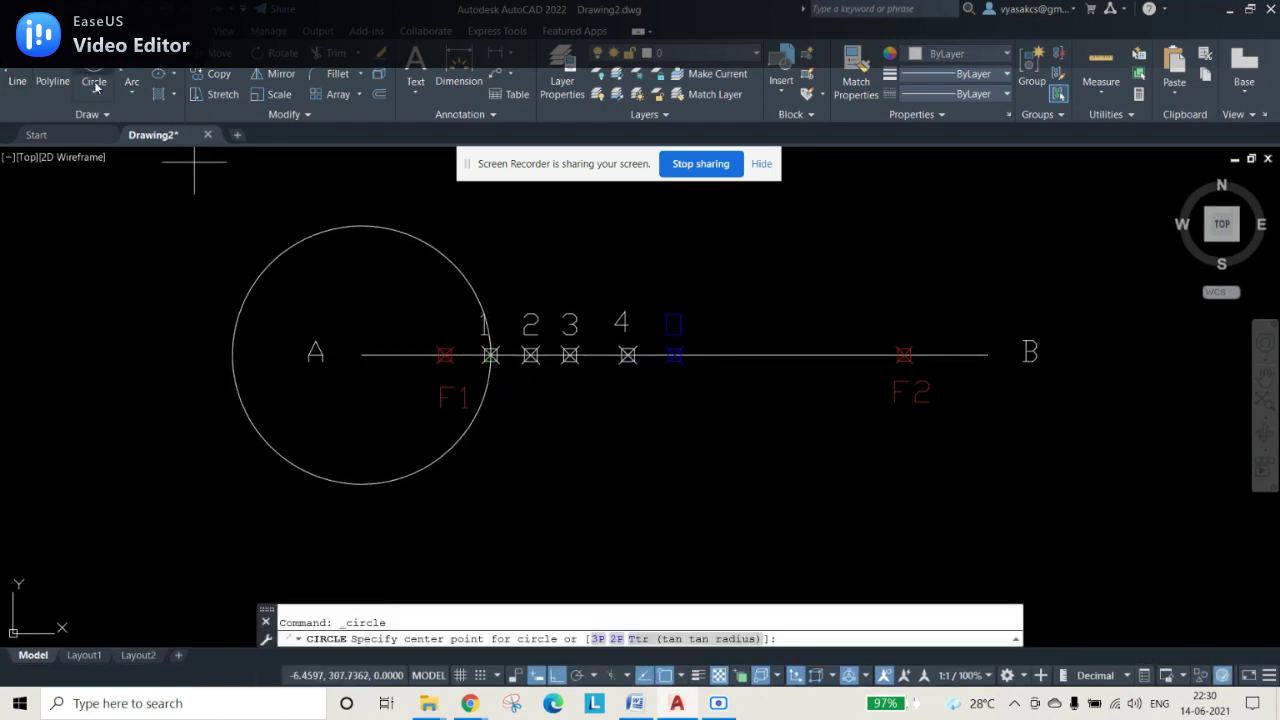
left_click(992, 360)
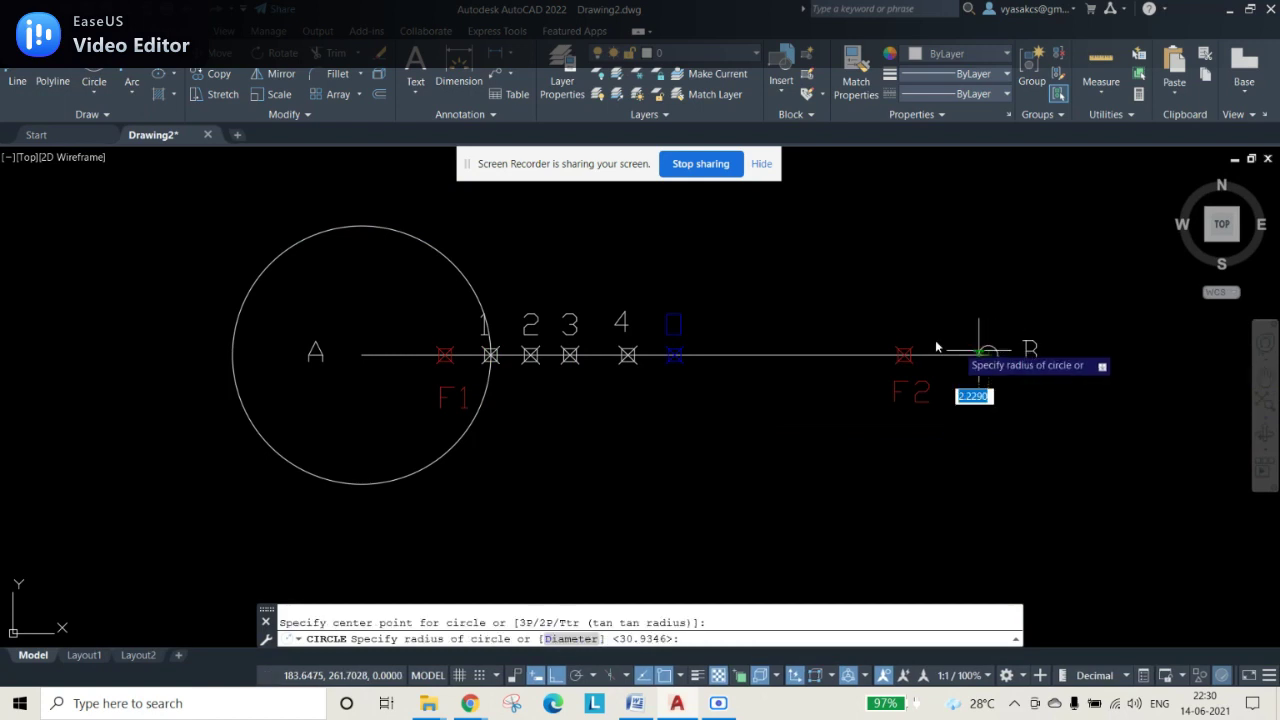
left_click(490, 354)
Step: Move the circle centred on end A so that its centre lies on focus F1
left_click(474, 300)
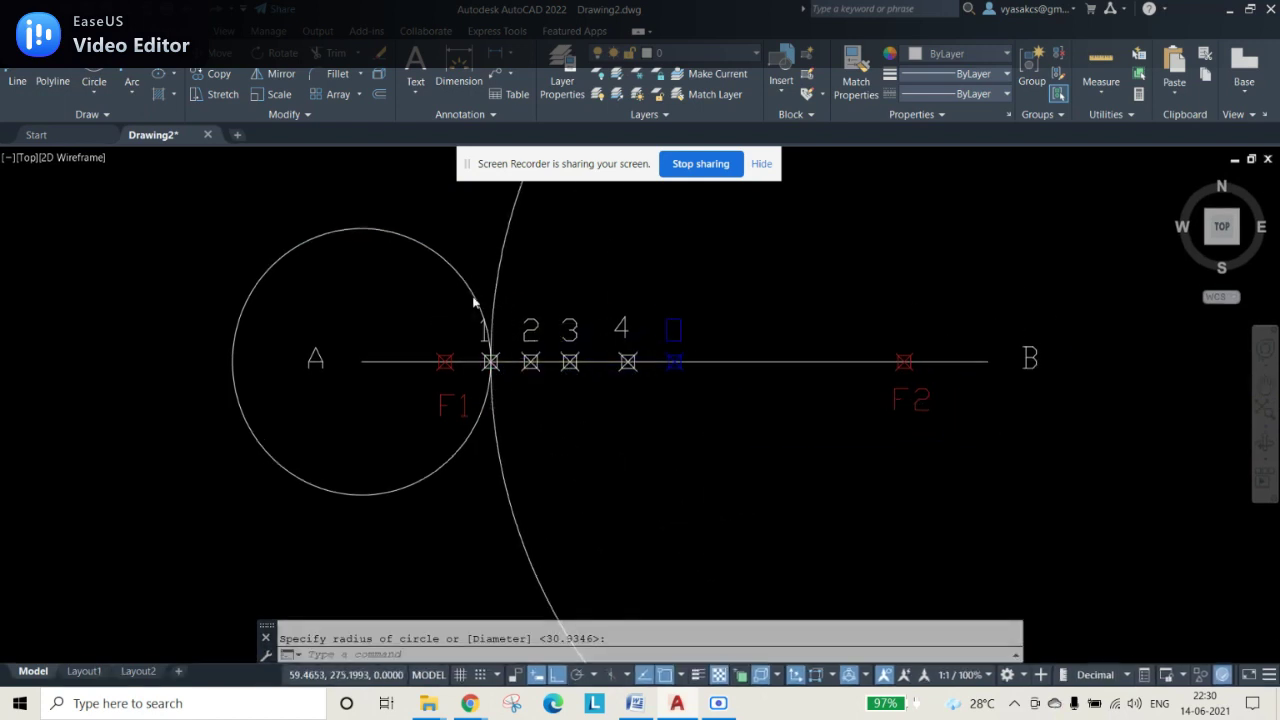
left_click(427, 346)
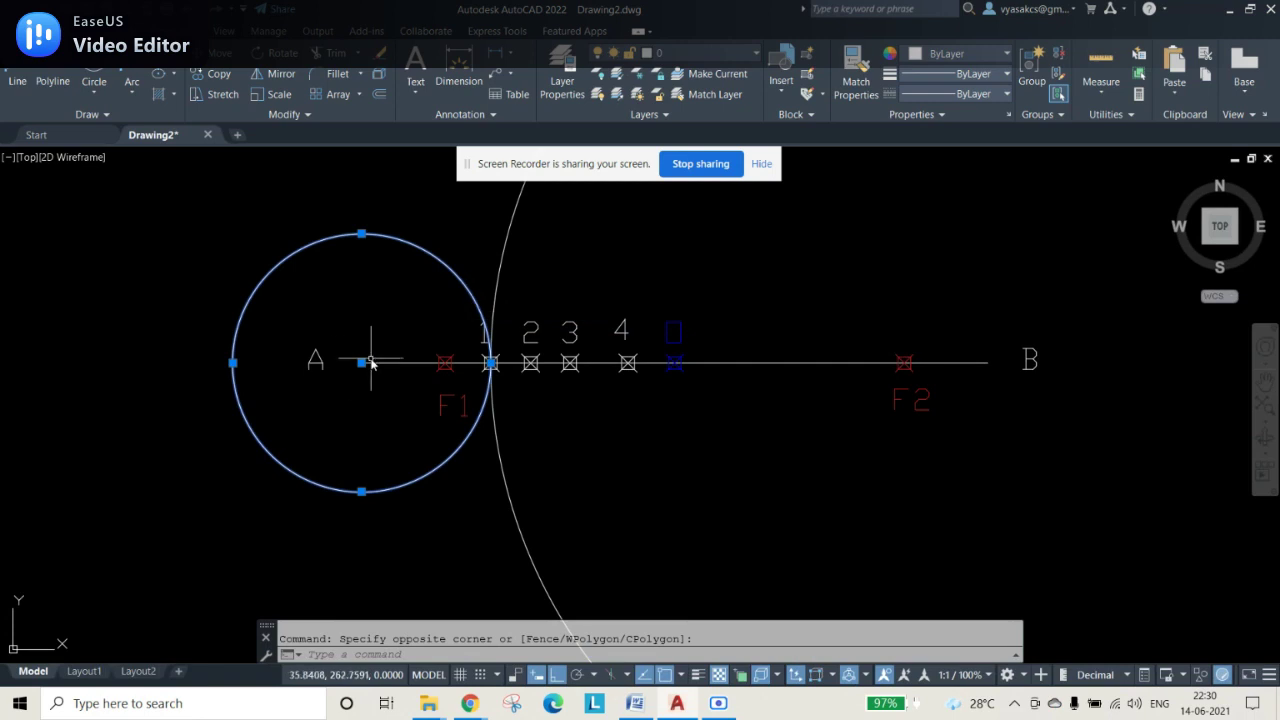
left_click(362, 362)
left_click(484, 374)
key("Escape")
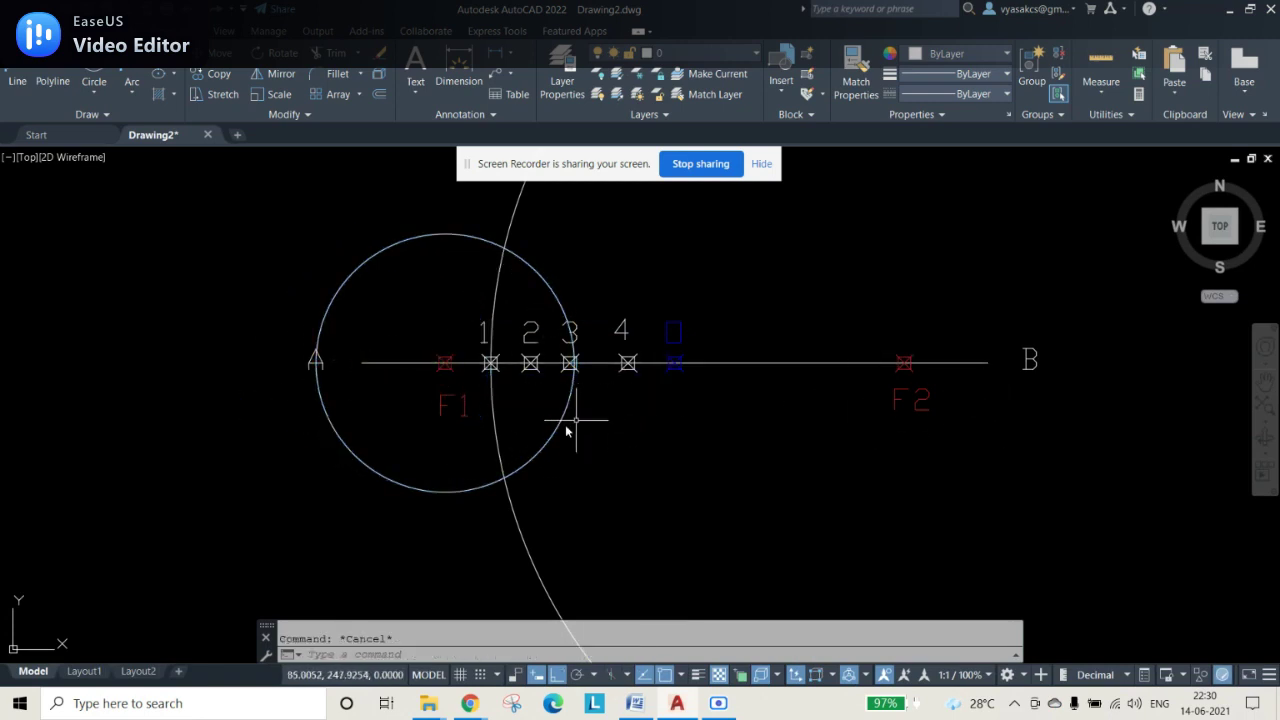
Step: Move the large circle centred on end B so that its centre lies on focus F2
left_click(498, 437)
left_click(988, 362)
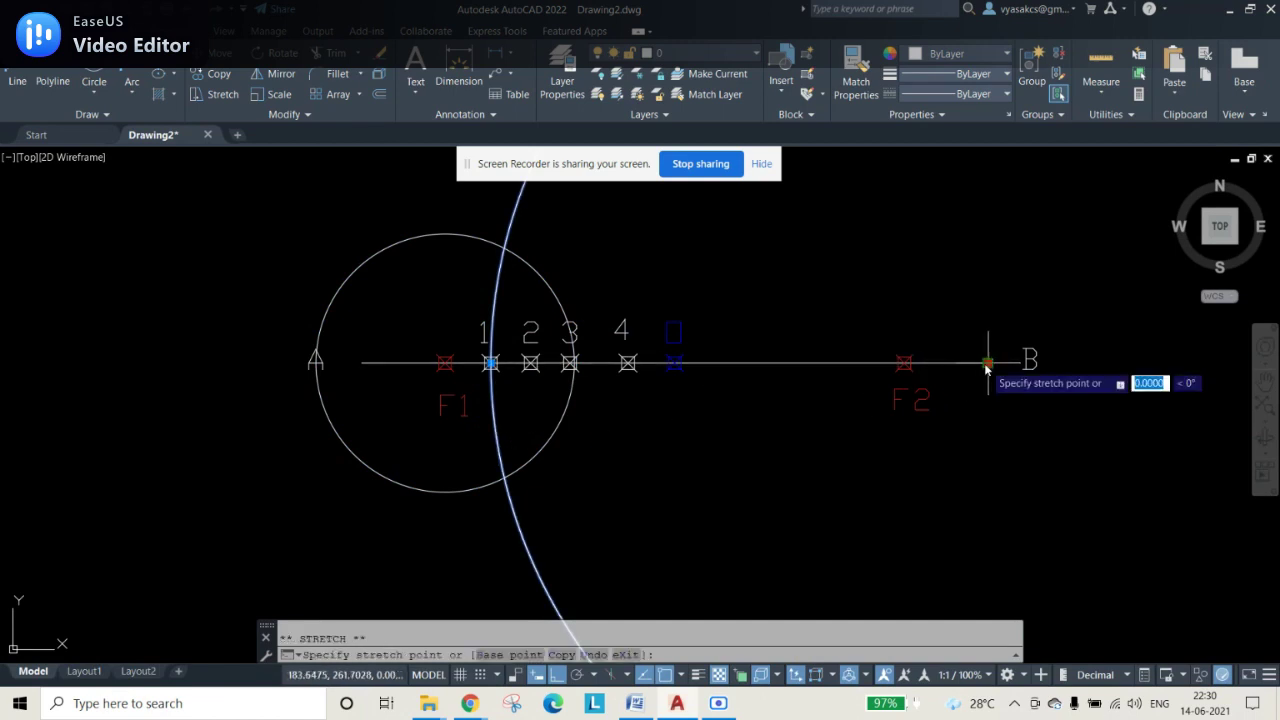
left_click(895, 363)
key("Escape")
key("Escape")
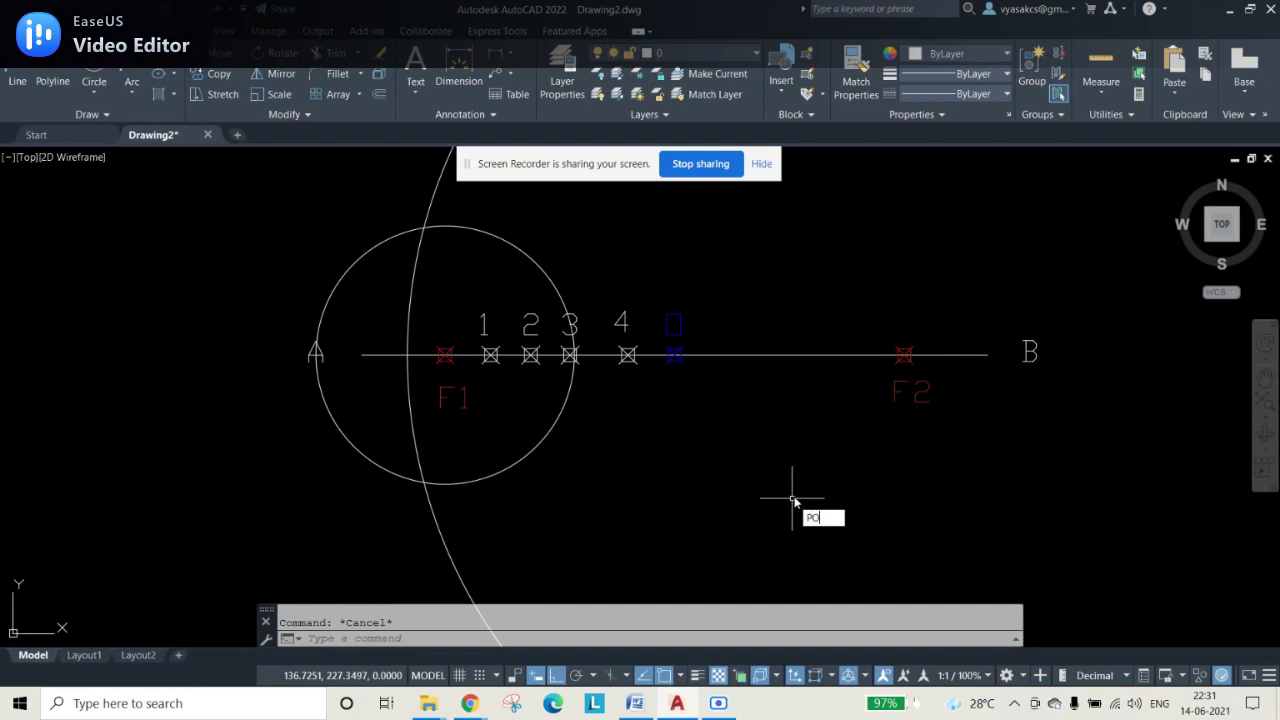
Step: Place points at the upper and lower intersections of the circles centred on F1 and F2
key("Return")
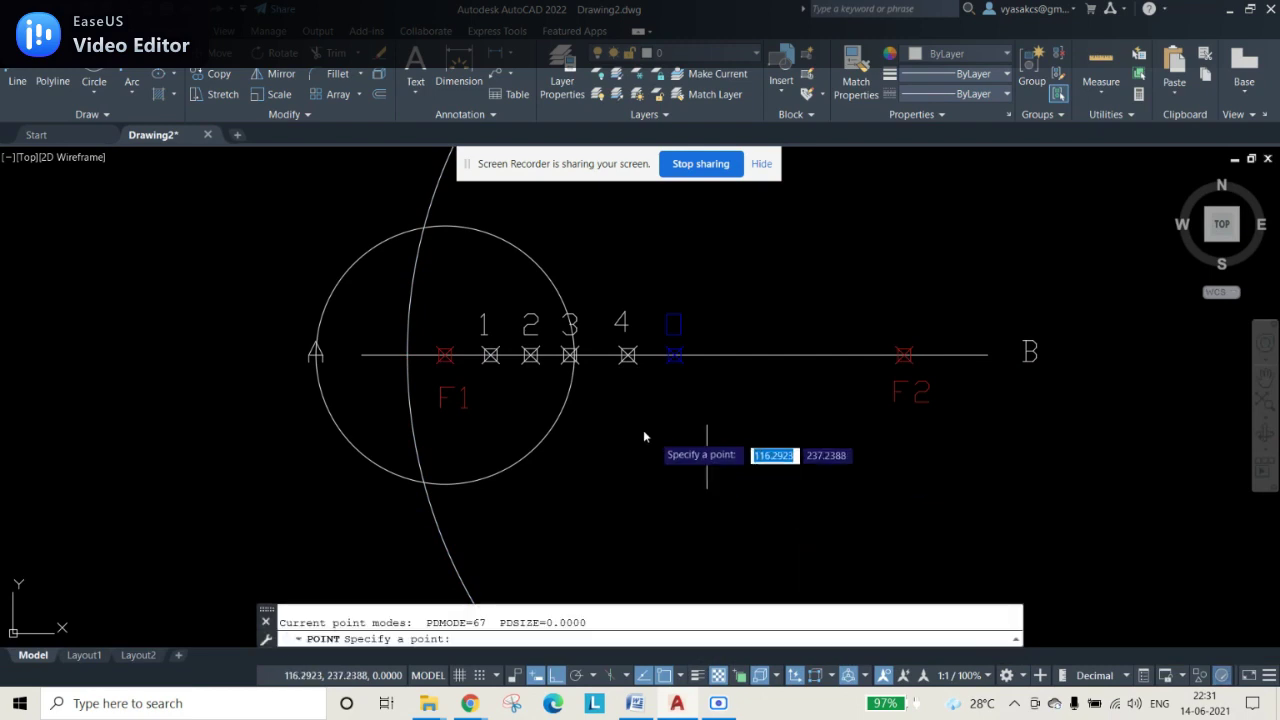
left_click(425, 227)
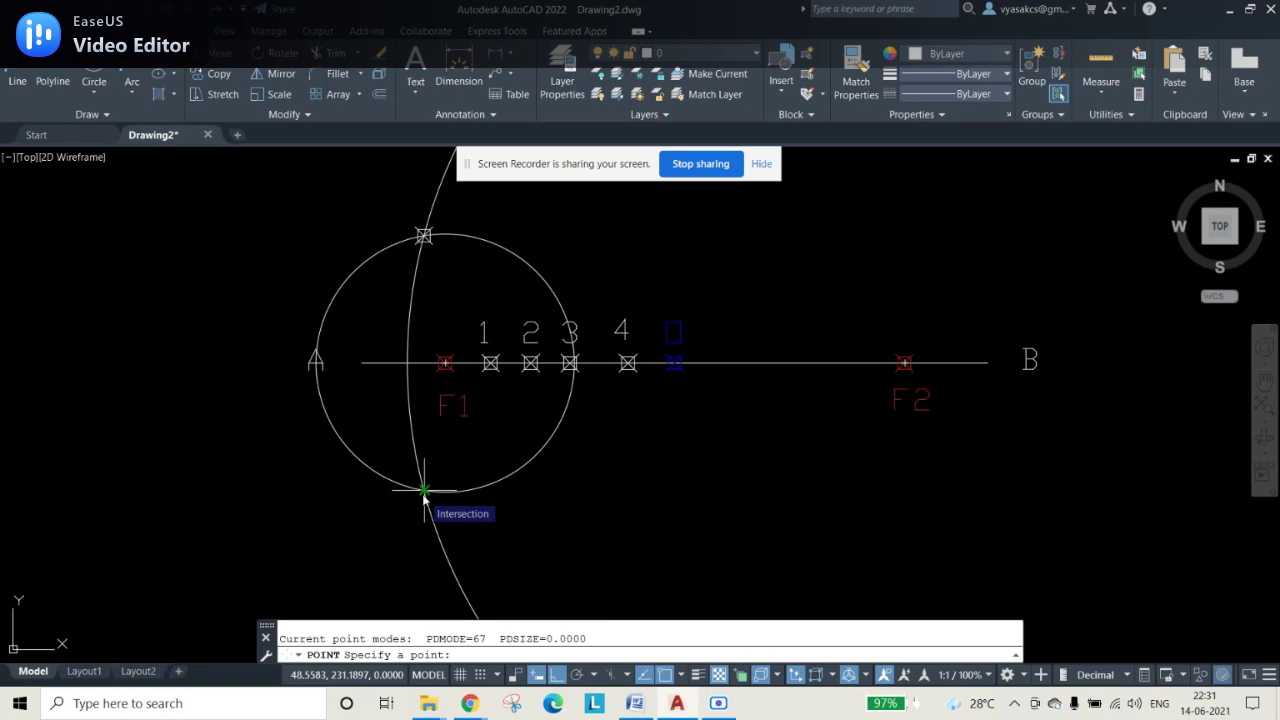
left_click(424, 490)
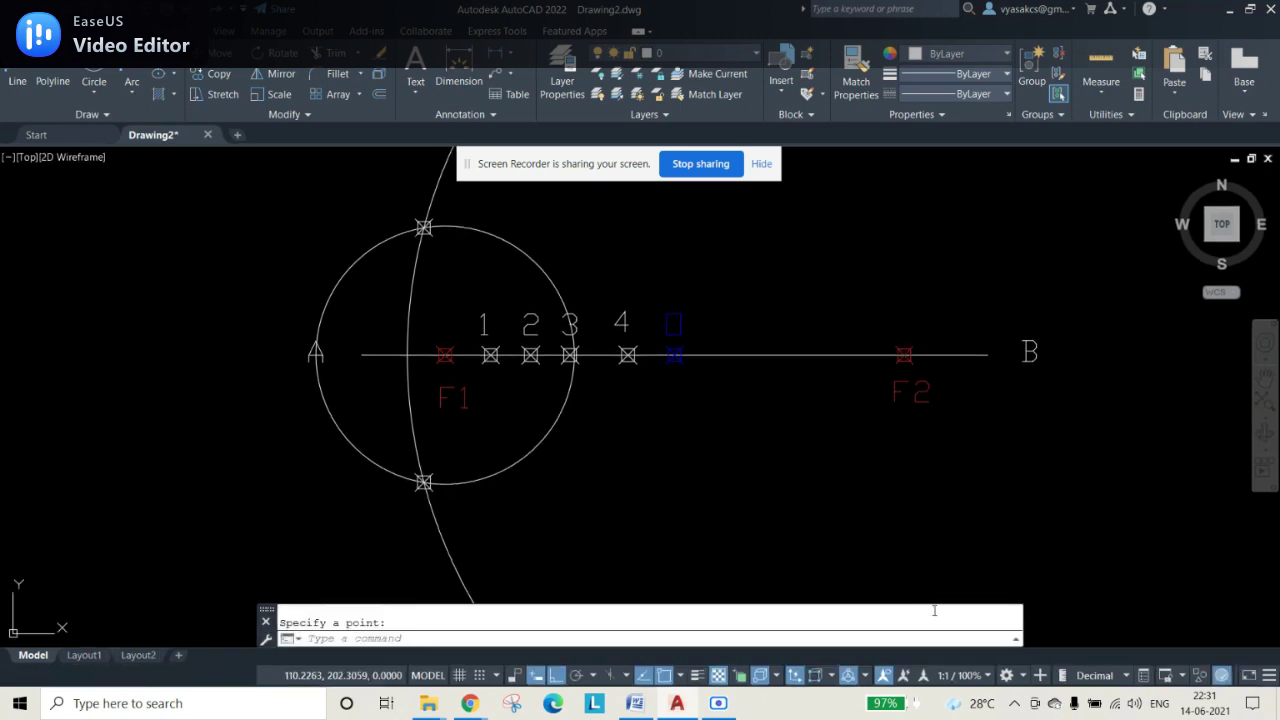
Step: Erase the two construction circles centred on F1 and F2, keeping the intersection points
key("Escape")
left_click(500, 478)
left_click(420, 452)
left_click(410, 455)
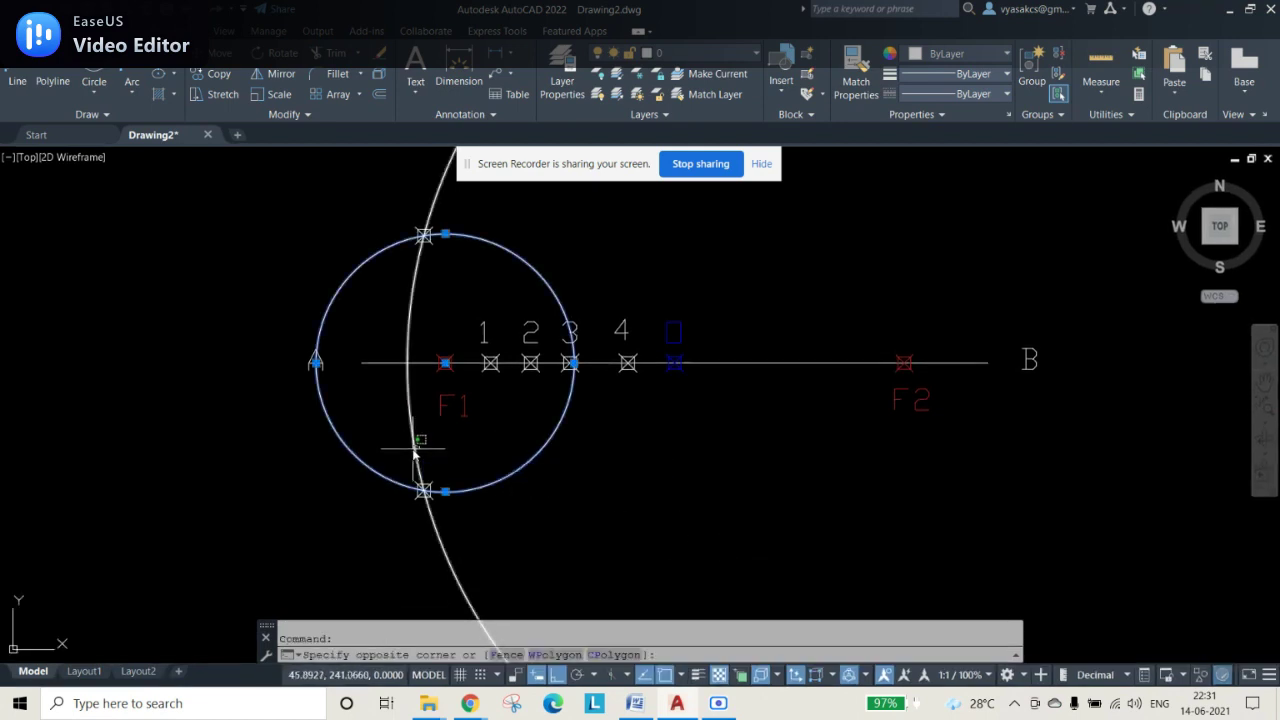
key("Delete")
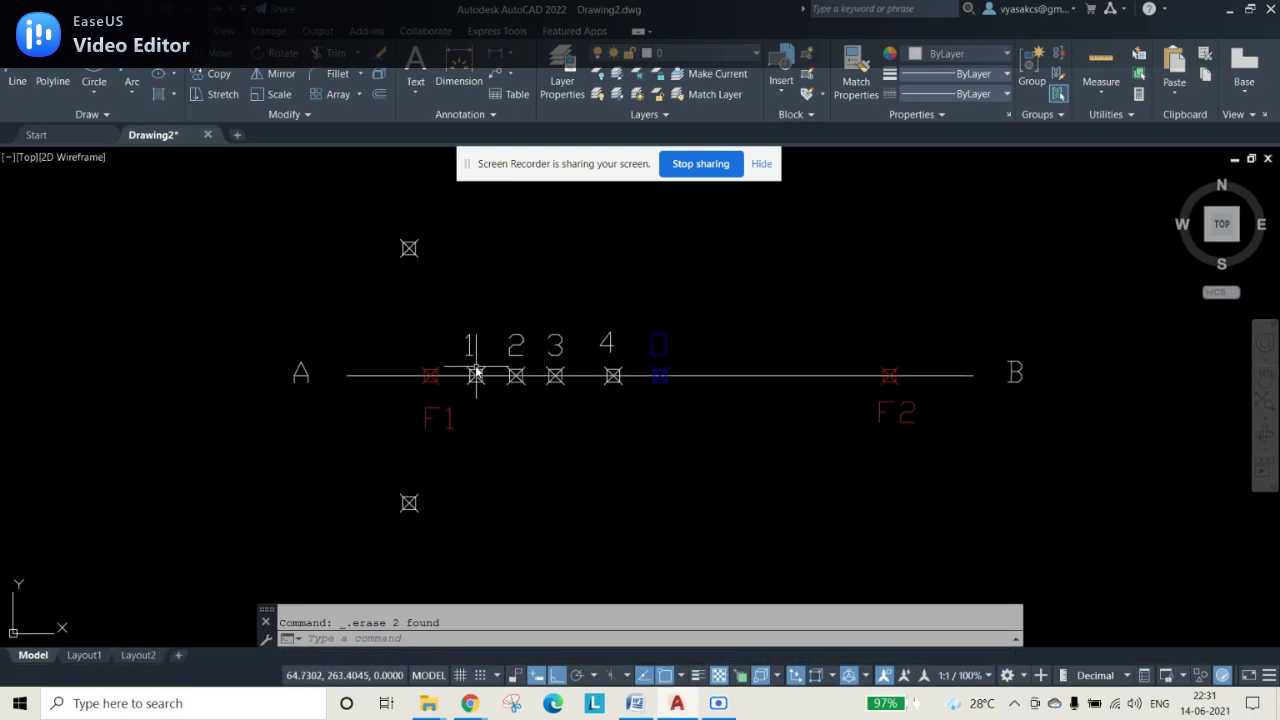
Step: Copy the label 1 above the upper intersection point and change its text to P1
key("ctrl+c")
key("ctrl+v")
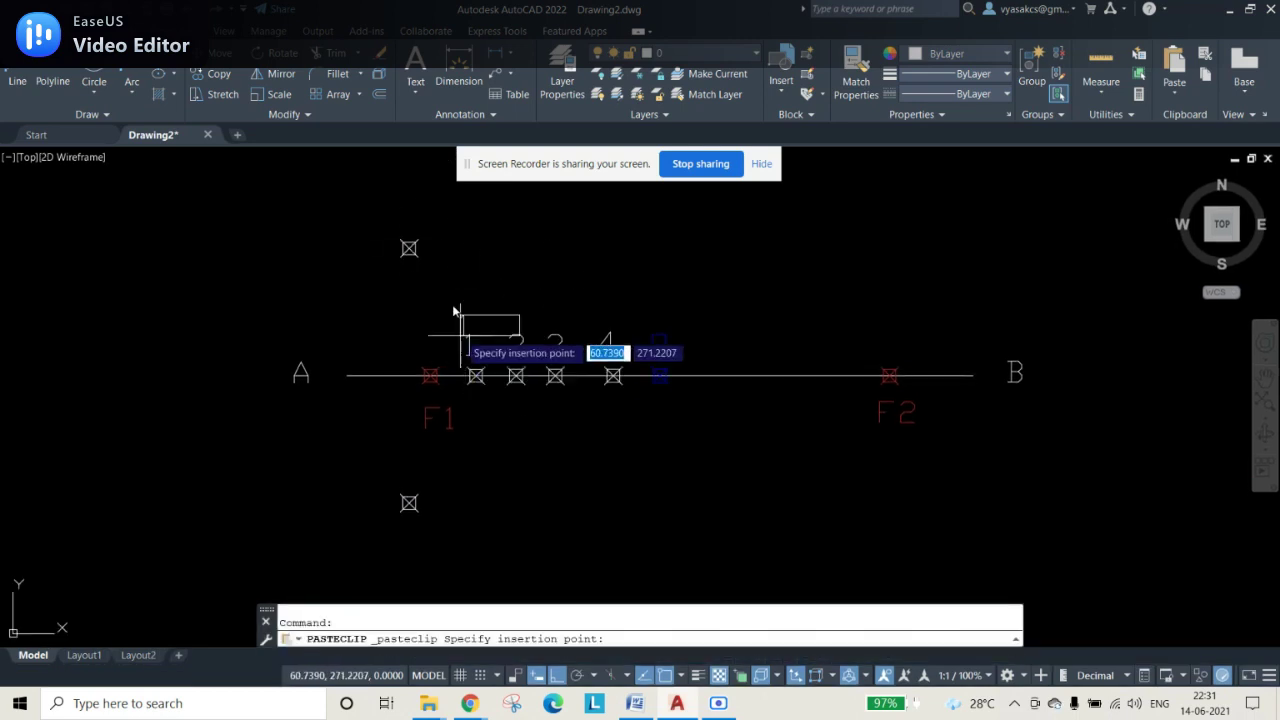
left_click(408, 205)
double_click(408, 207)
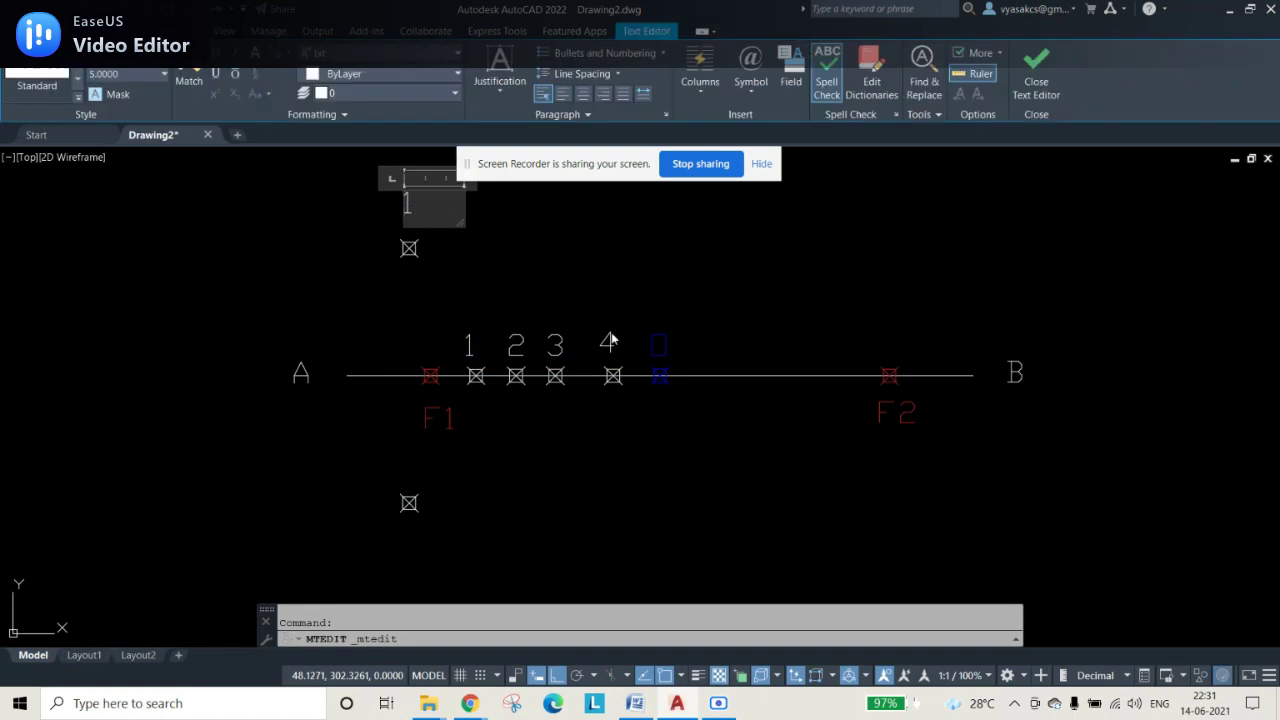
left_click(689, 503)
Step: Copy the label 2 below the lower intersection point and change its text to P2
left_click(518, 342)
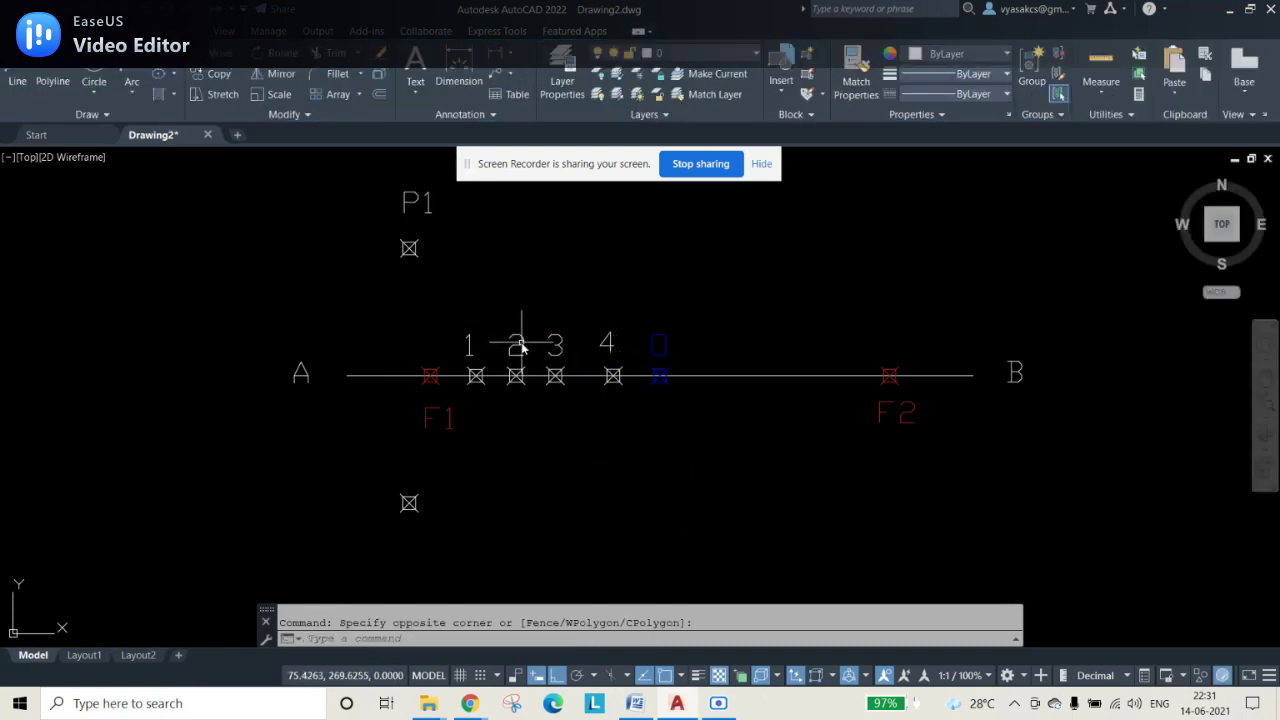
key("ctrl+c")
left_click(518, 344)
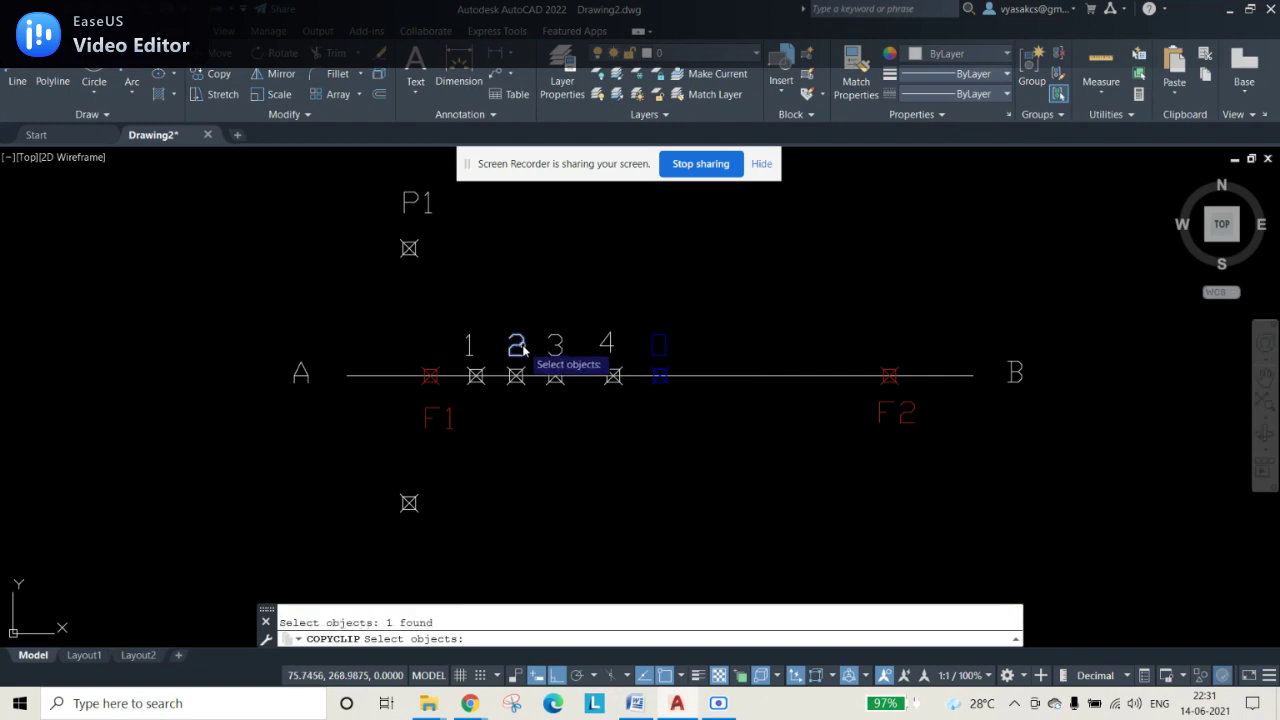
key("Escape")
left_click(517, 349)
key("ctrl+c")
key("ctrl+v")
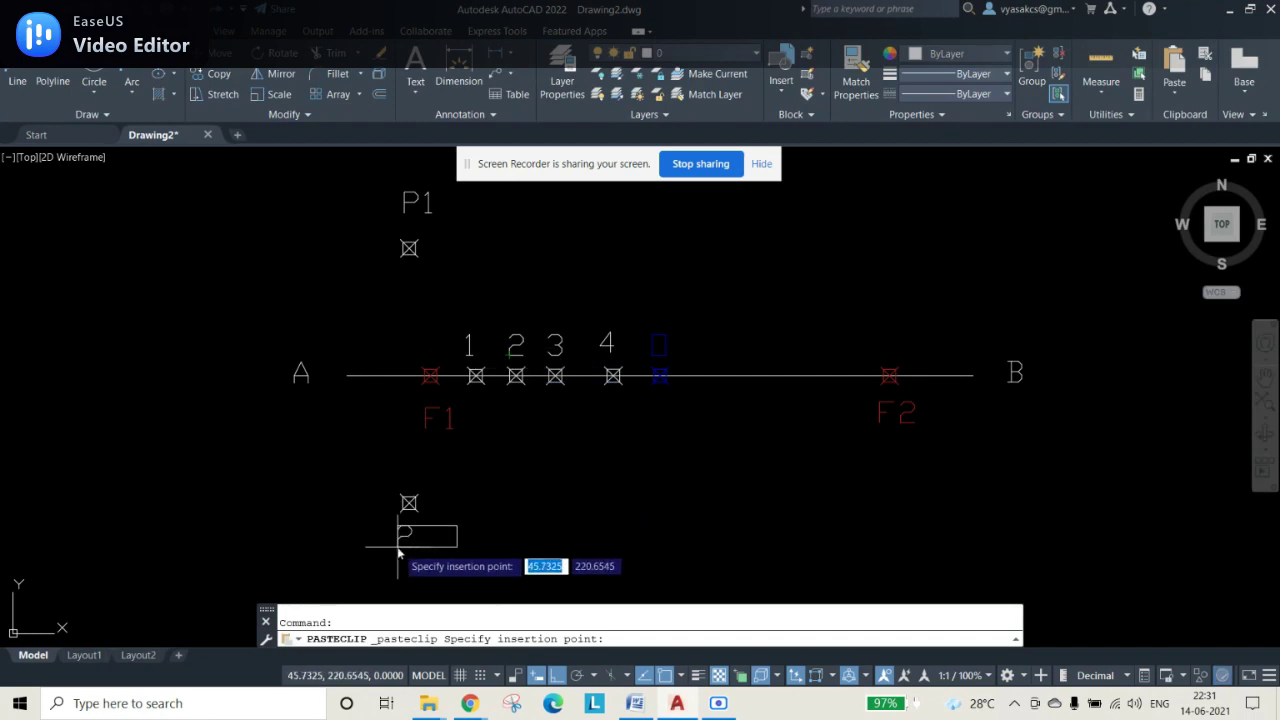
left_click(408, 538)
double_click(408, 536)
type("P")
left_click(603, 554)
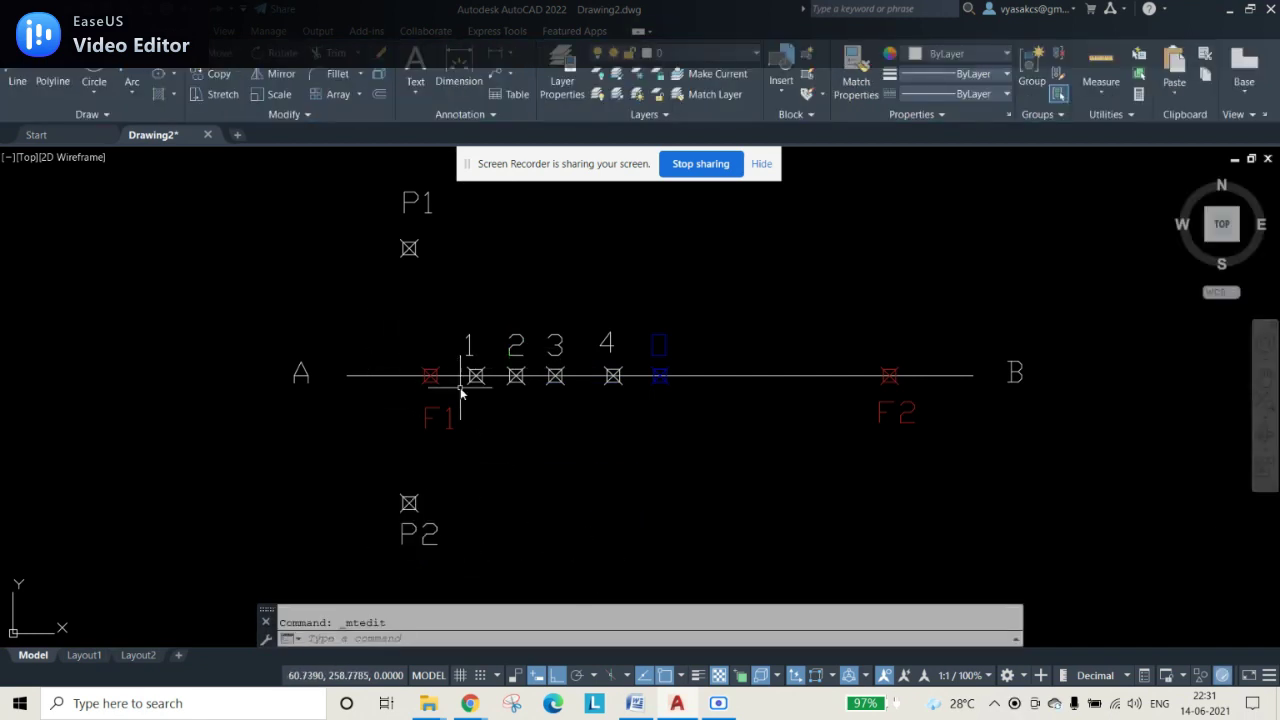
Step: Draw two circles through point 2, one centred on end A of the major axis and one centred on end B
left_click(100, 82)
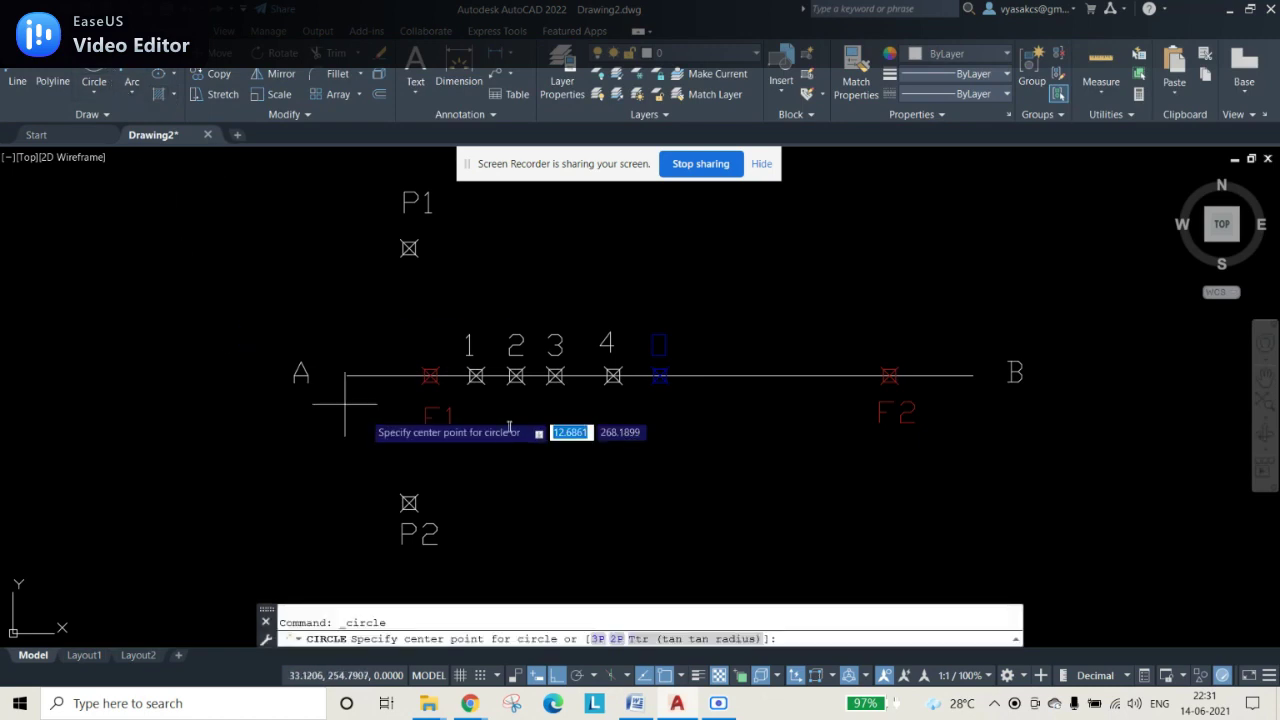
left_click(348, 376)
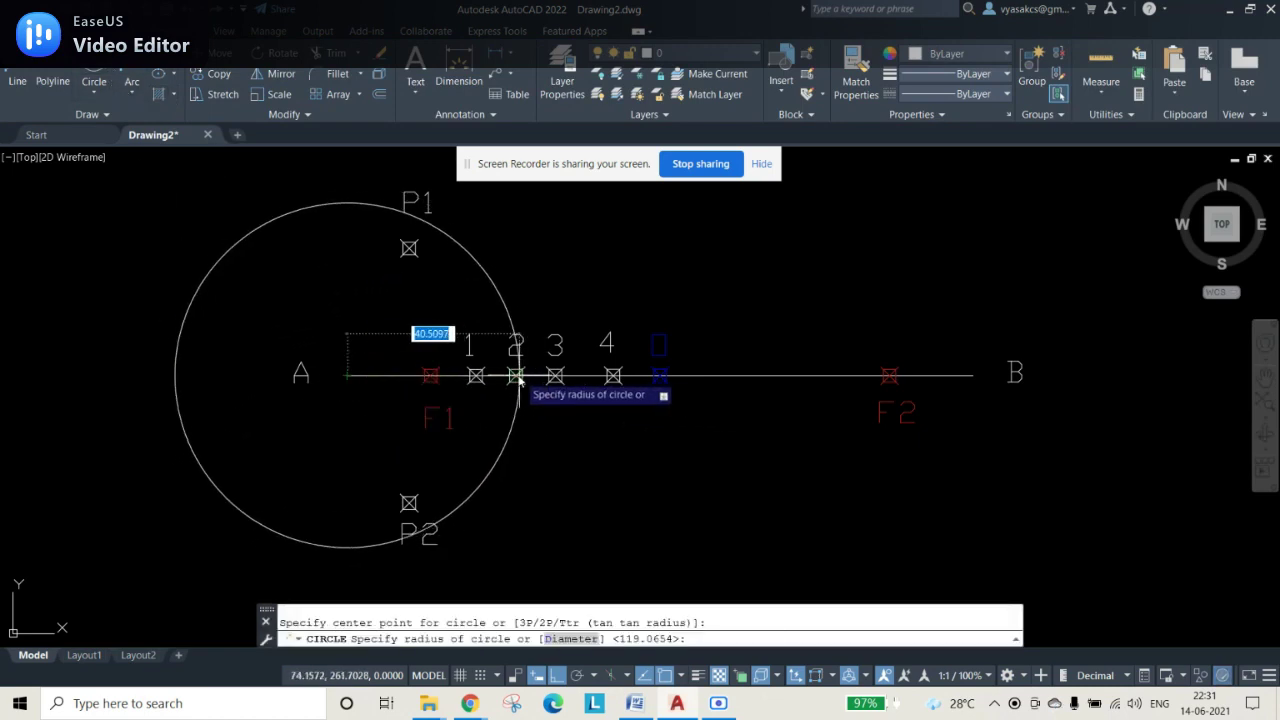
left_click(515, 376)
key("Return")
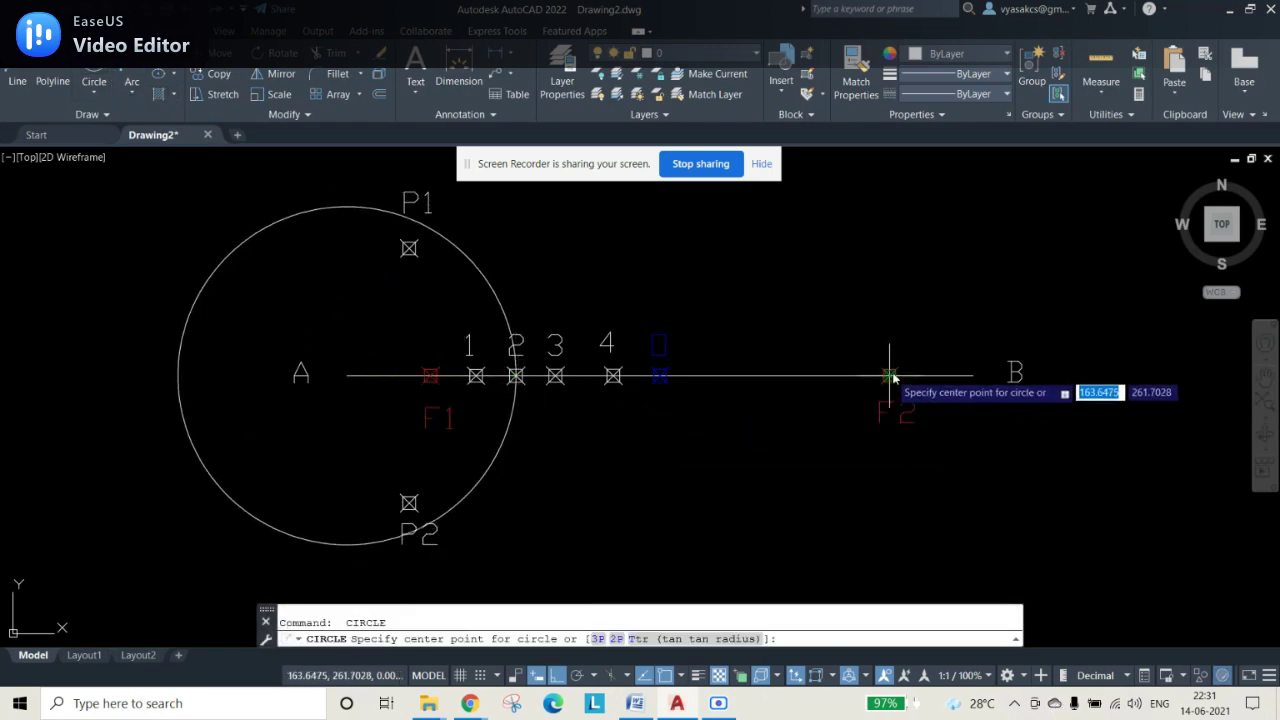
left_click(975, 373)
left_click(515, 376)
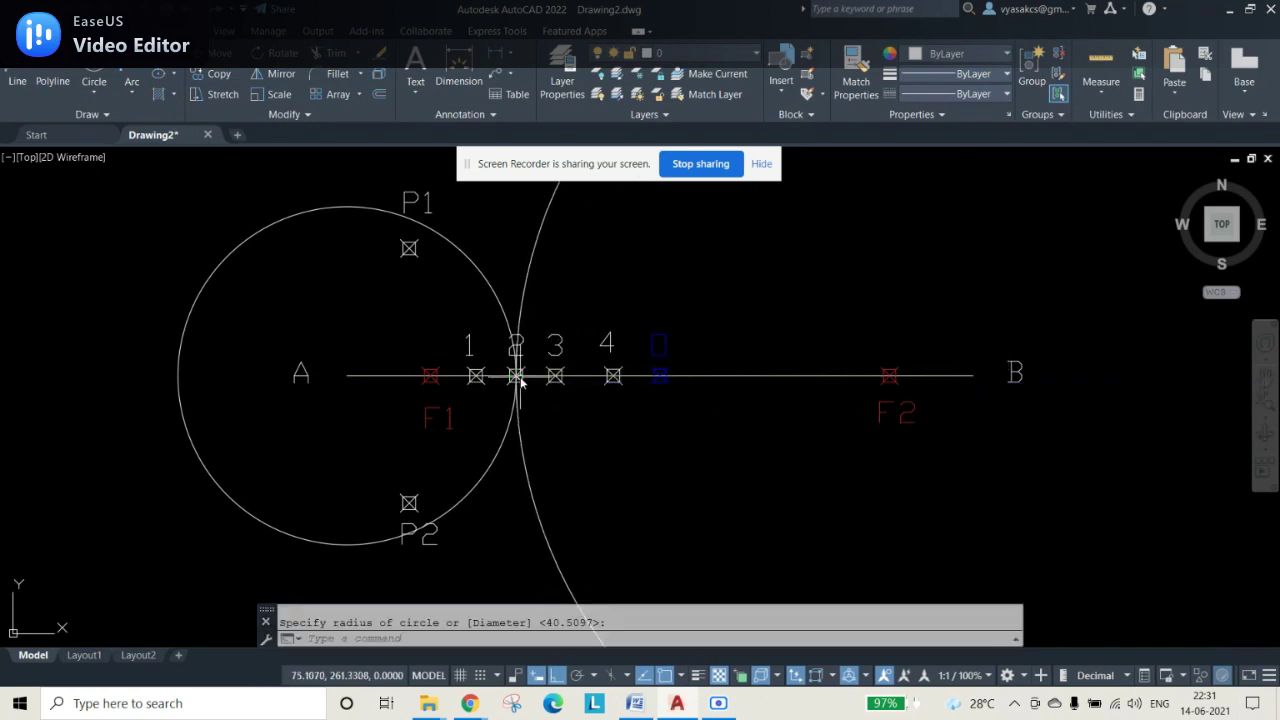
Step: Move the circle through point 2 centred on end A so that its centre lies on focus F1
left_click(484, 280)
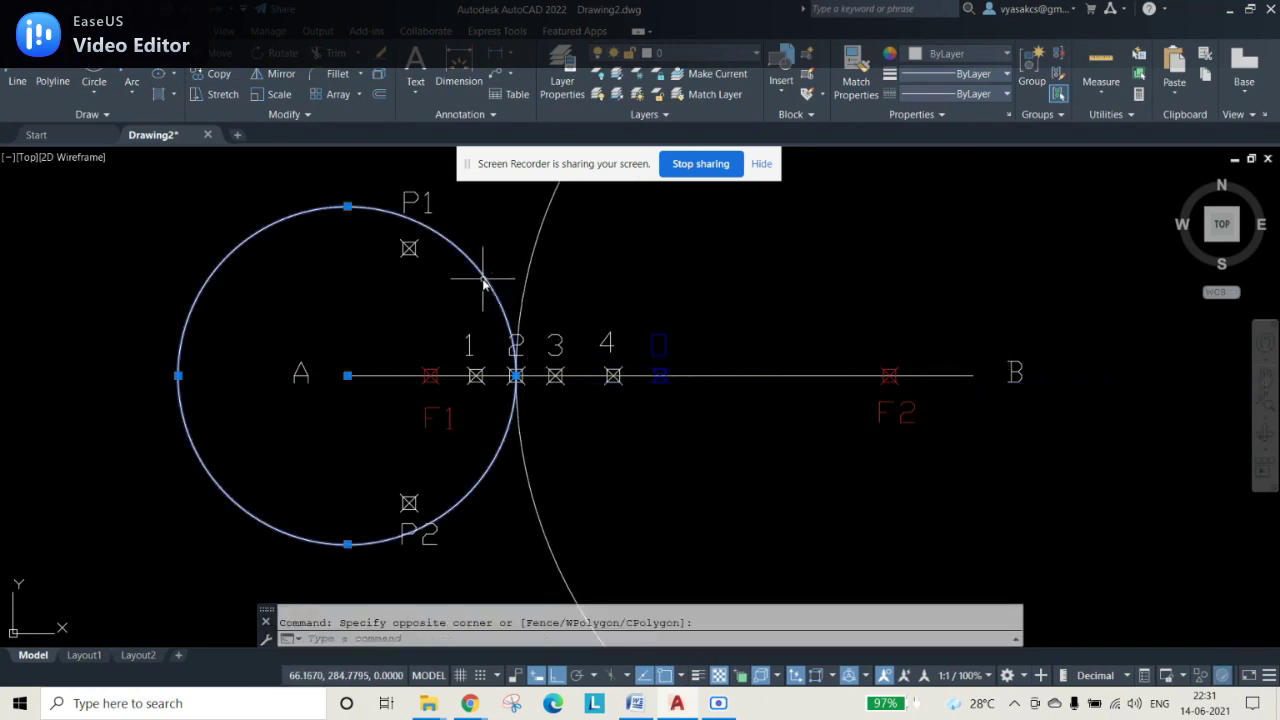
left_click(348, 376)
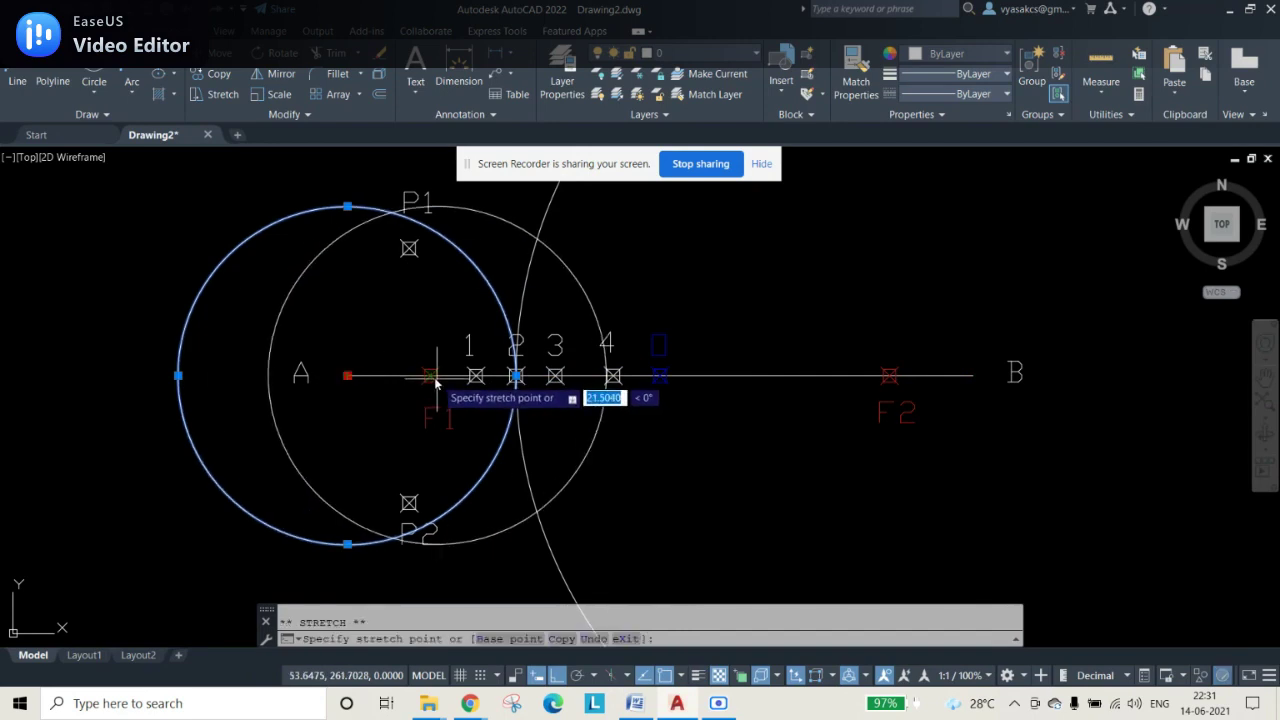
left_click(430, 376)
key("Escape")
key("Escape")
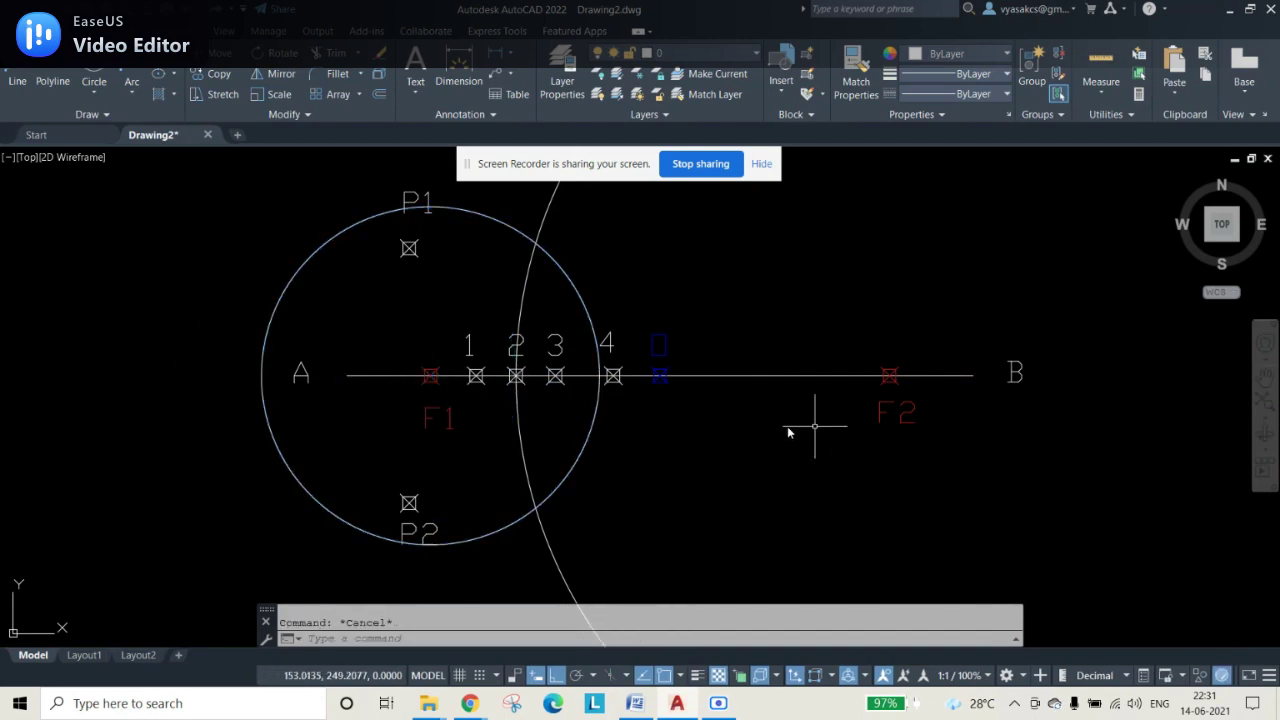
Step: Move the large circle through point 2 centred on end B so that its centre lies on focus F2
left_click(520, 456)
left_click(522, 458)
left_click(976, 387)
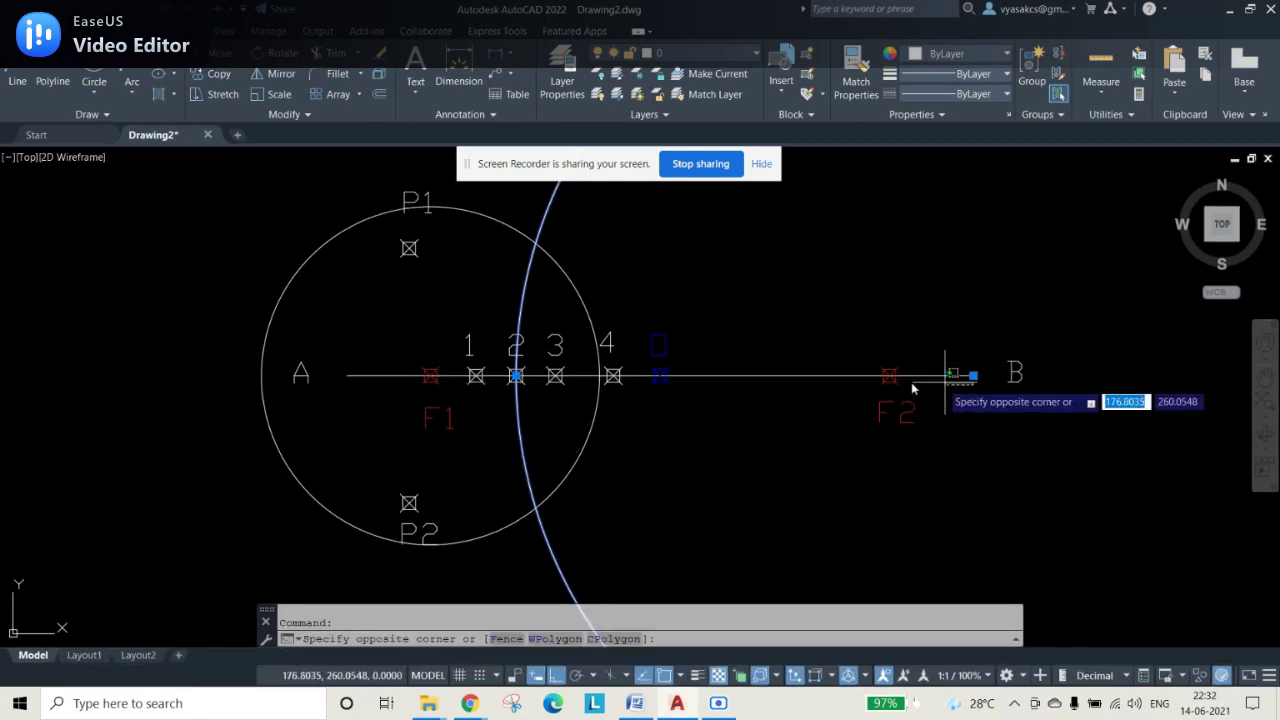
key("Escape")
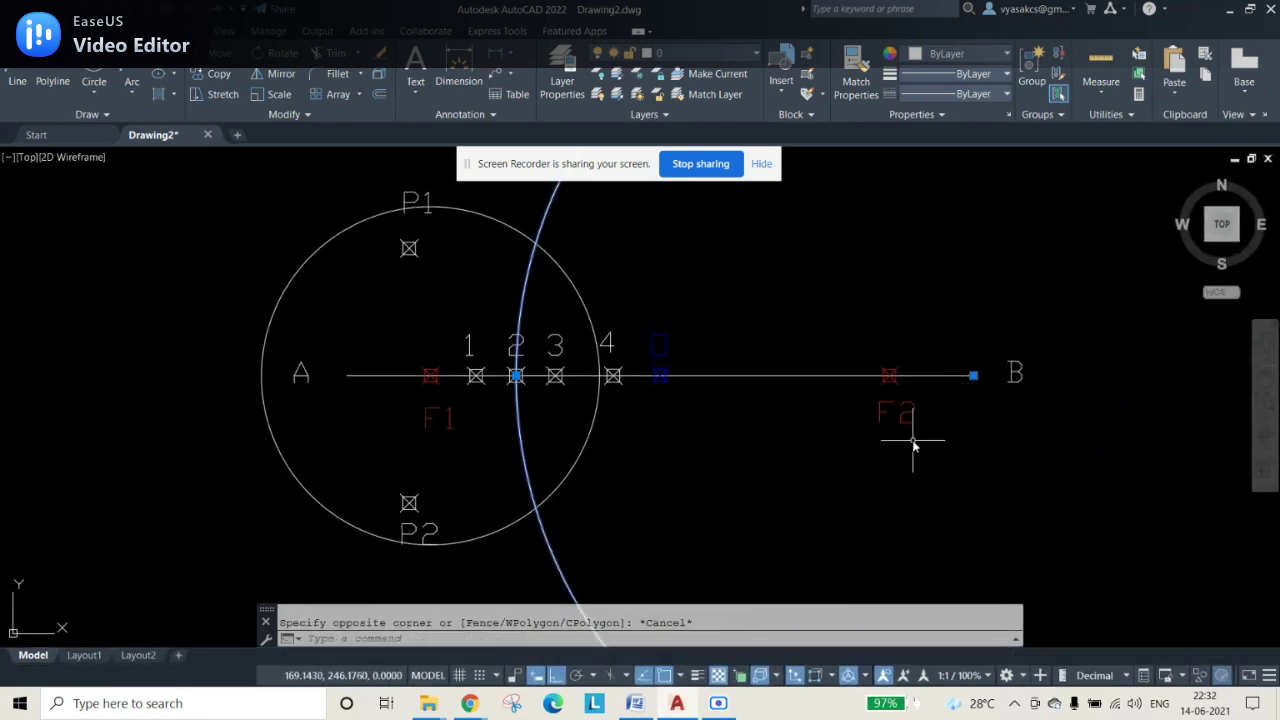
left_click(973, 377)
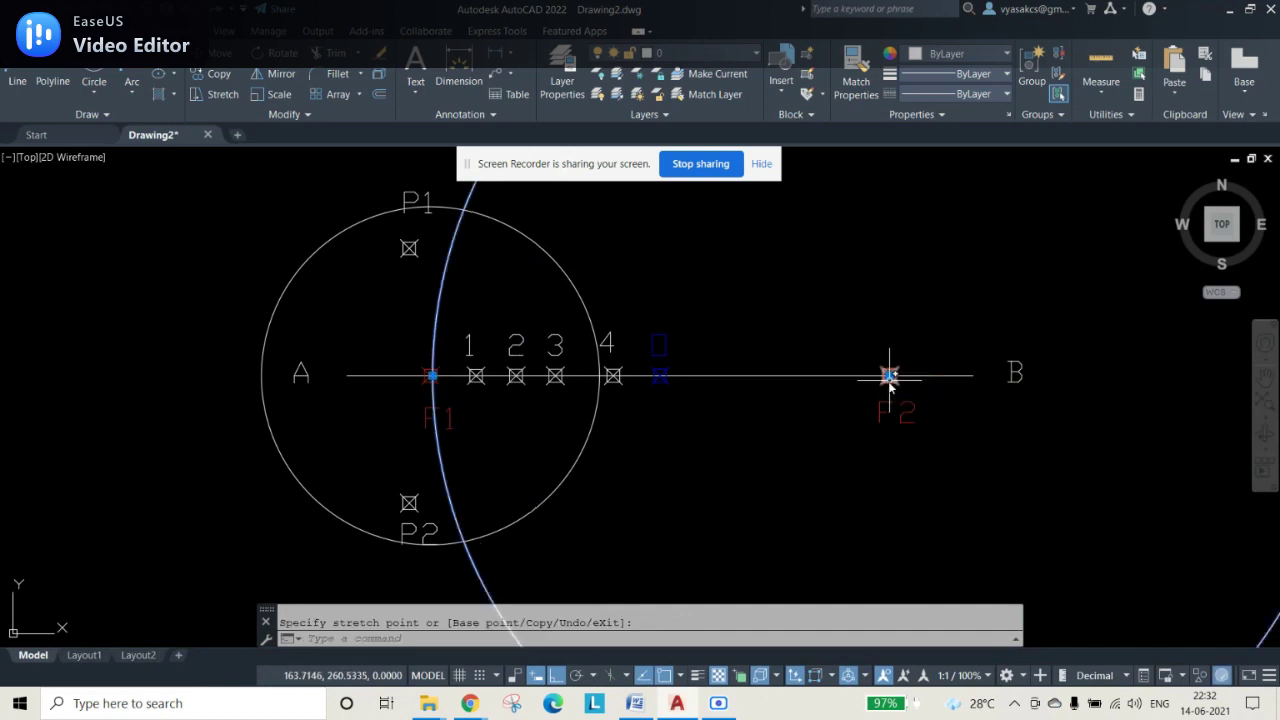
Step: Place points at the upper and lower intersections of the two circles now centred on F1 and F2
type("PO")
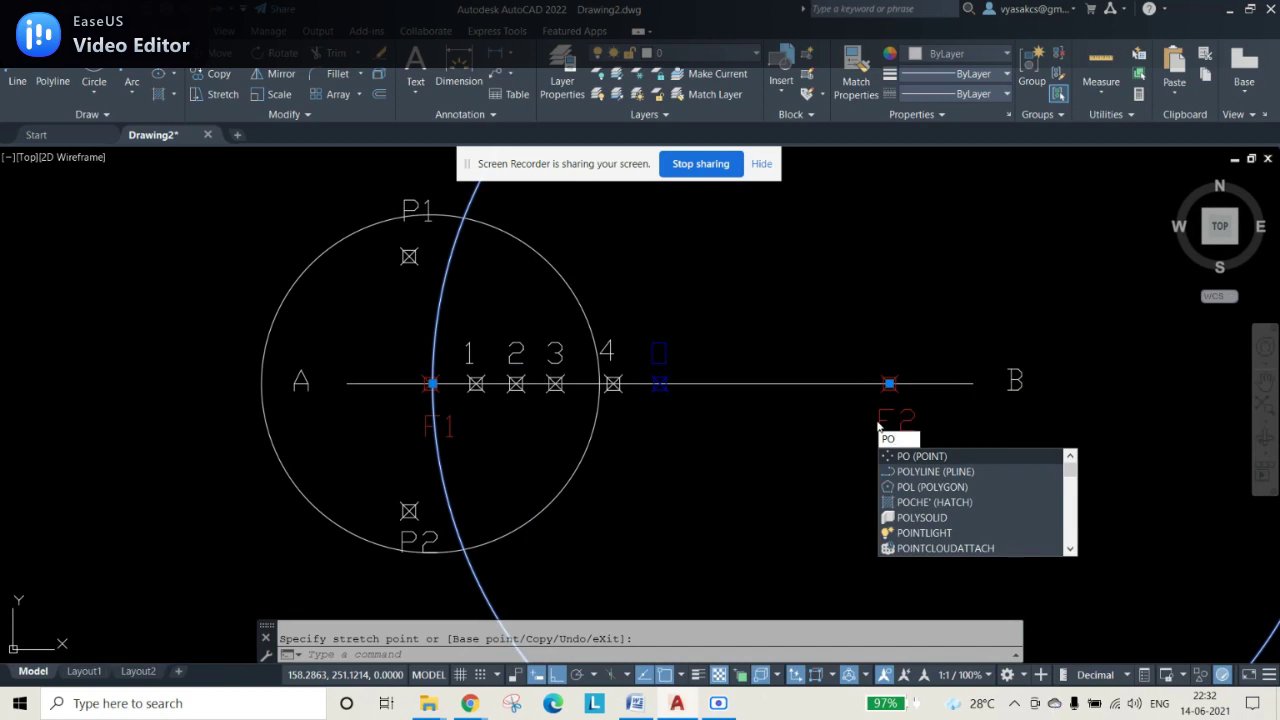
key("Return")
left_click(466, 230)
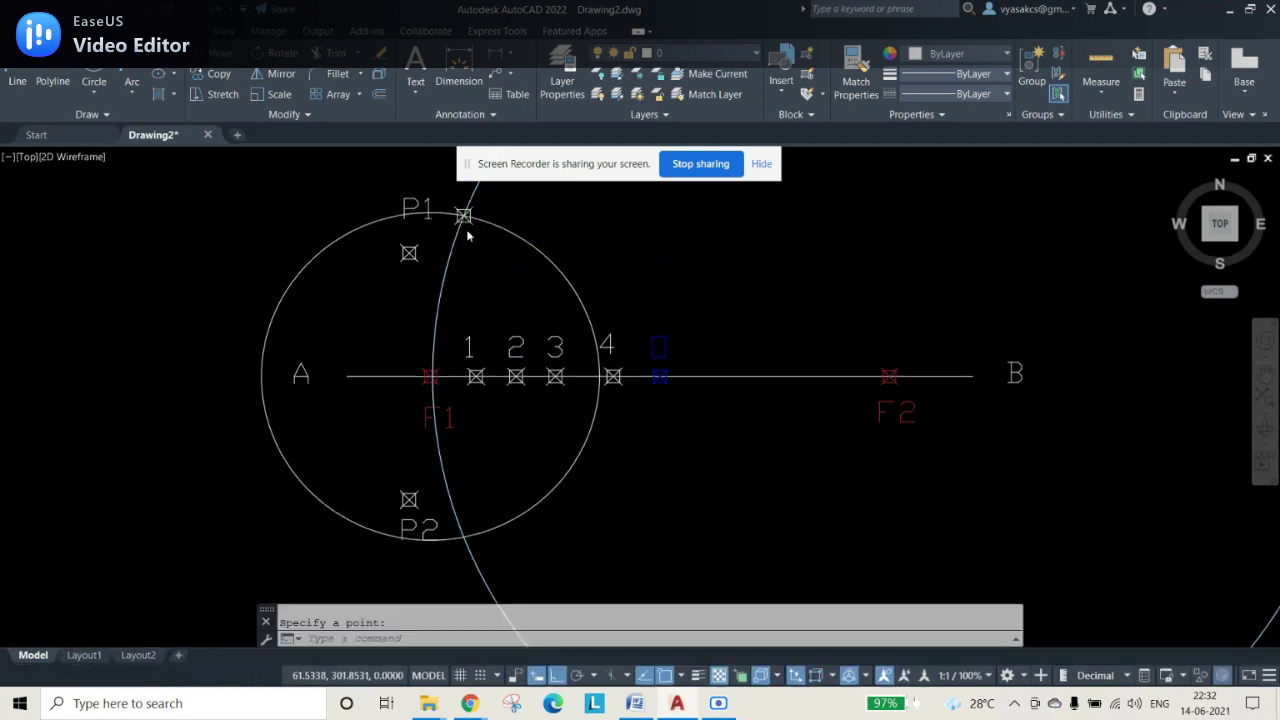
key("Return")
left_click(463, 541)
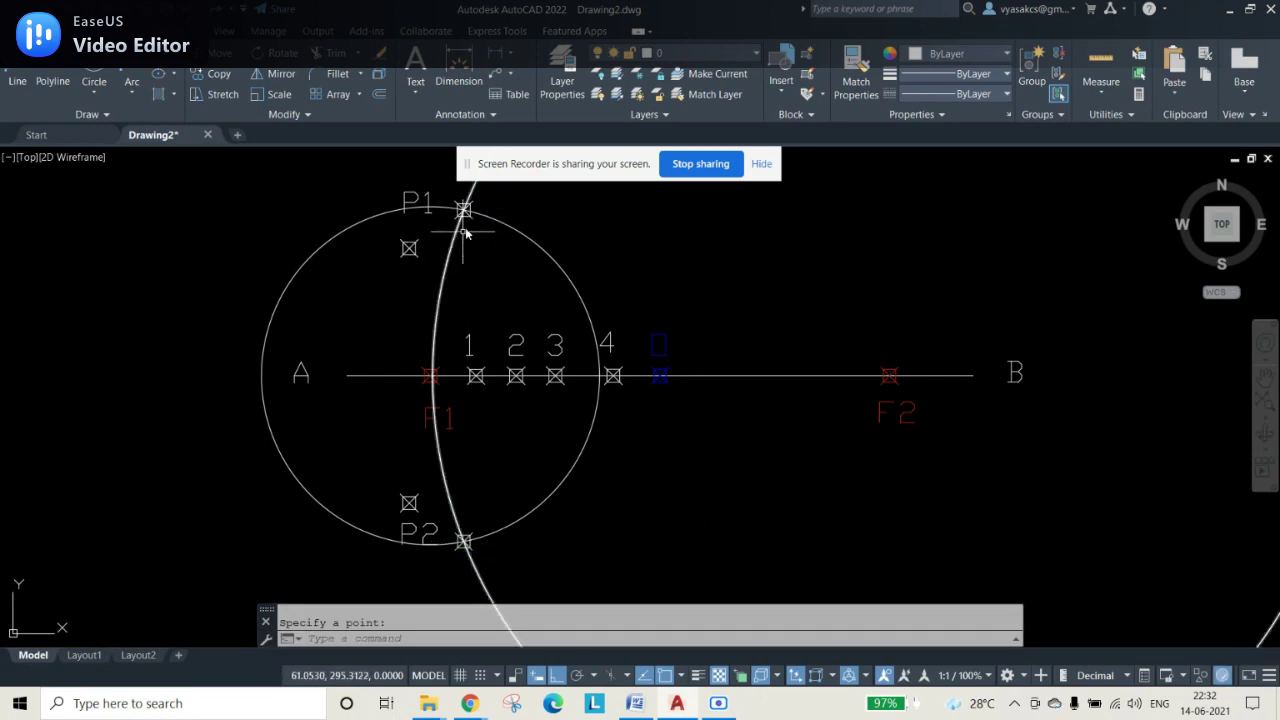
Step: Erase both circles used for division point 2, keeping their intersection points
left_click(557, 267)
left_click(442, 300)
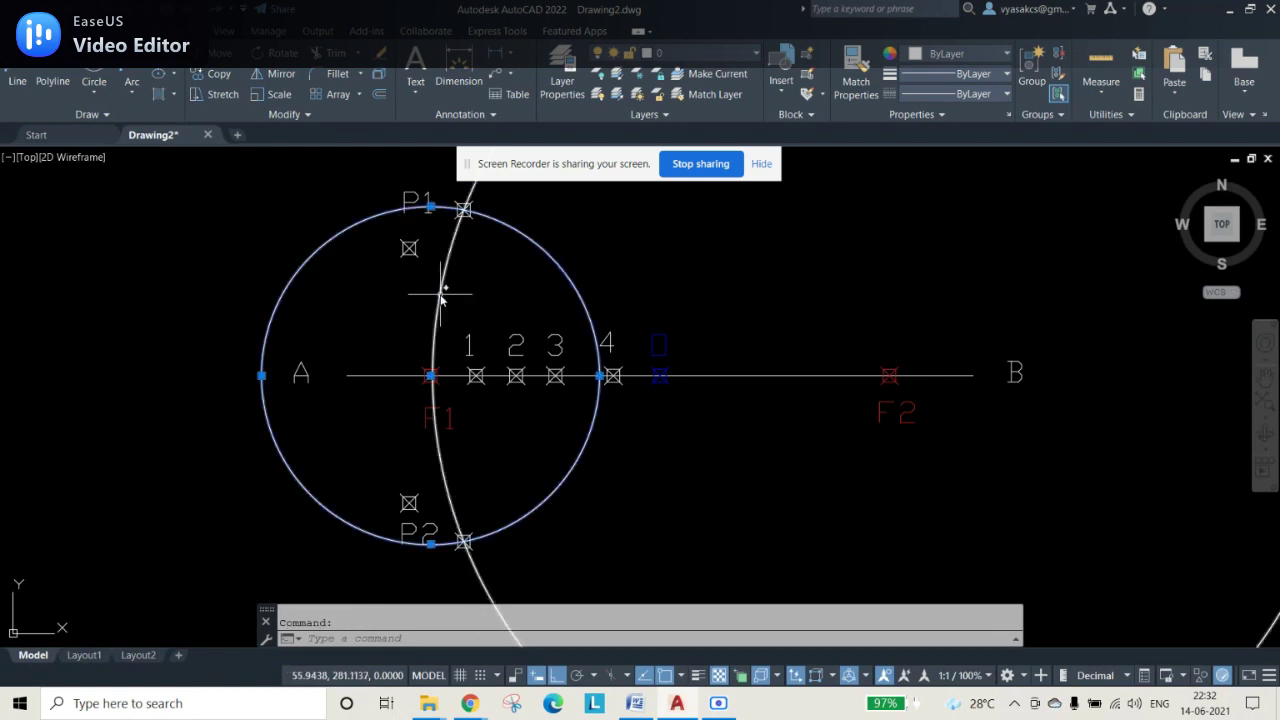
key("Delete")
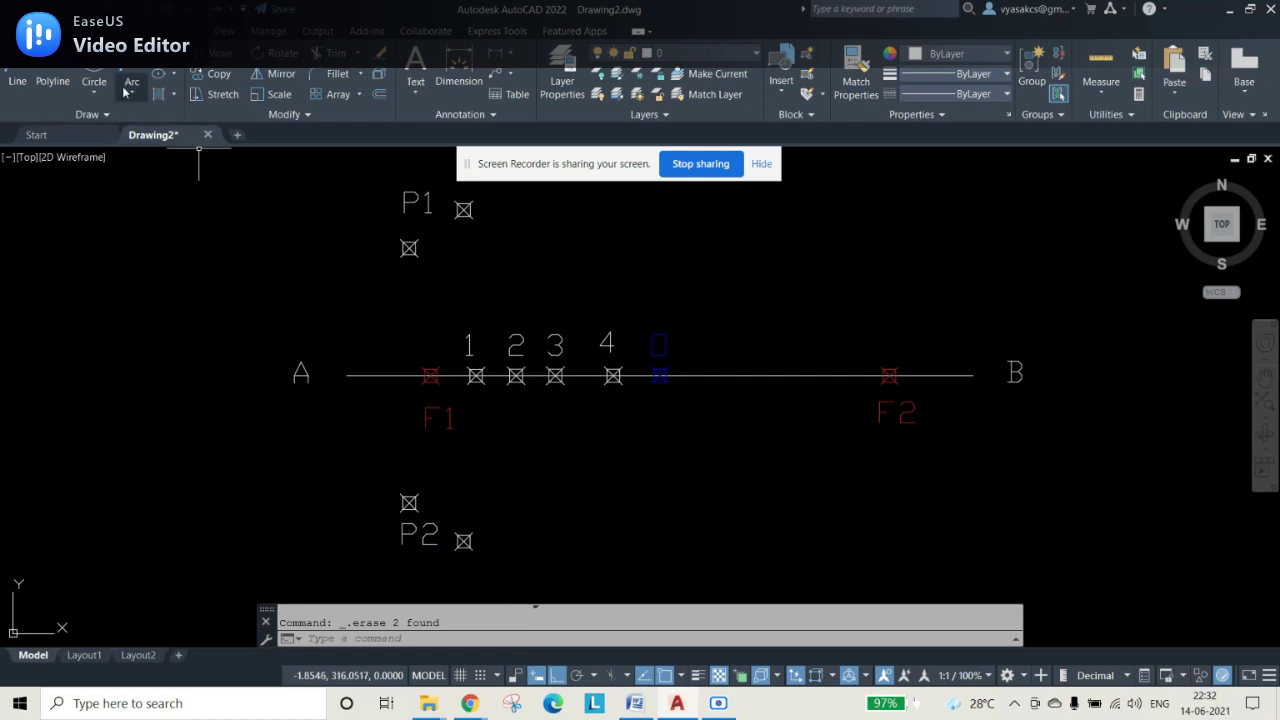
Step: Draw two circles through point 3, one centred on end A of the major axis and one centred on end B
left_click(94, 72)
left_click(347, 376)
left_click(555, 376)
key("Return")
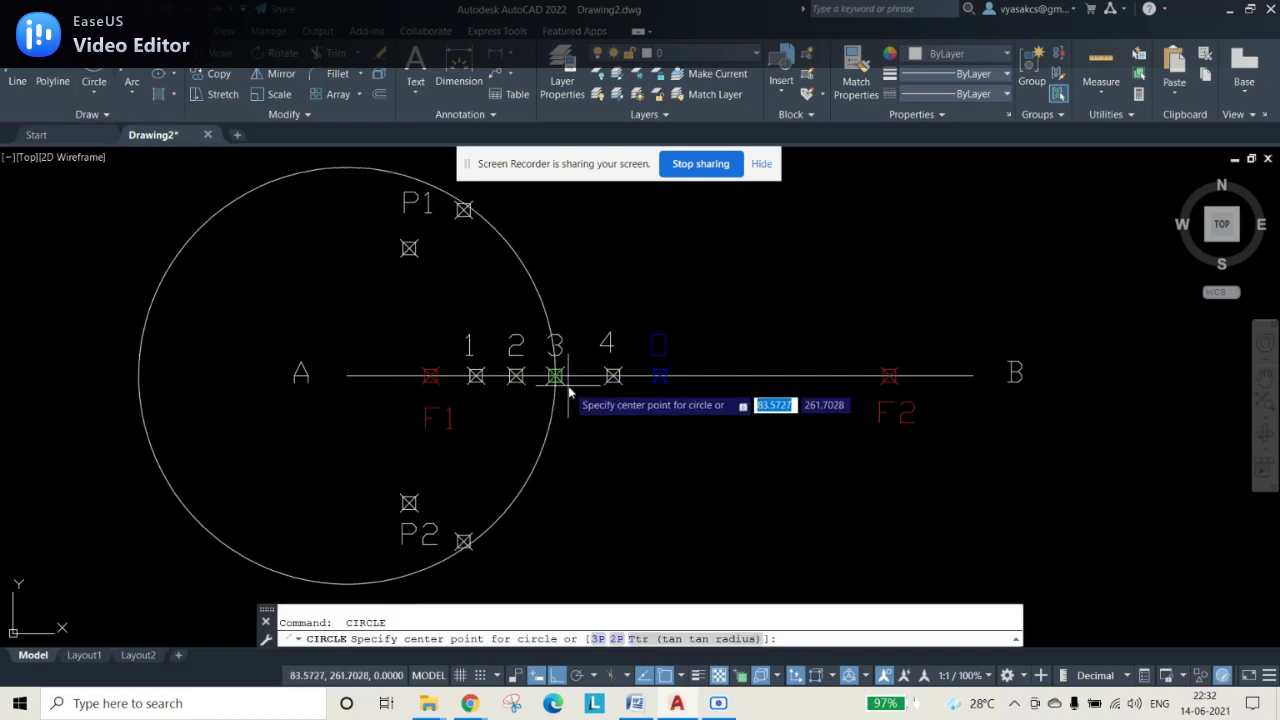
left_click(973, 376)
left_click(557, 378)
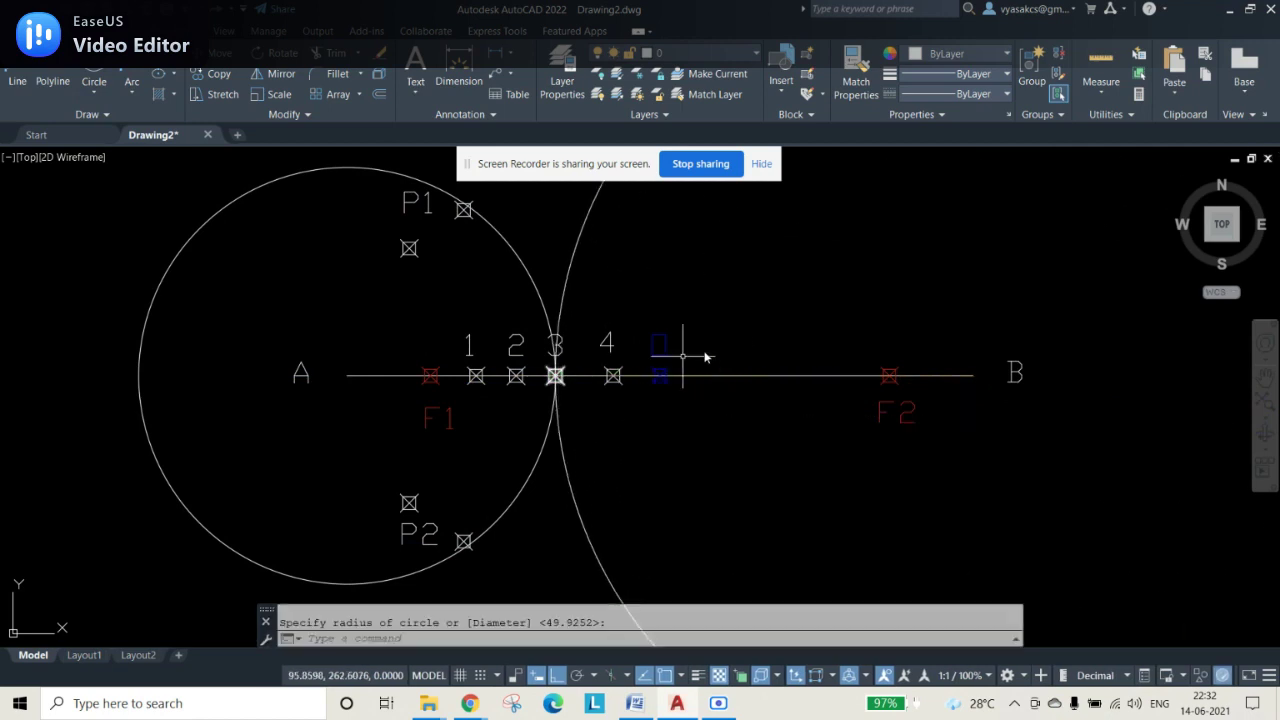
Step: Move the circle through point 3 centred on end A so that its centre lies on focus F1
scroll(710, 350, "down", 3)
left_click(590, 320)
left_click(476, 374)
left_click(528, 376)
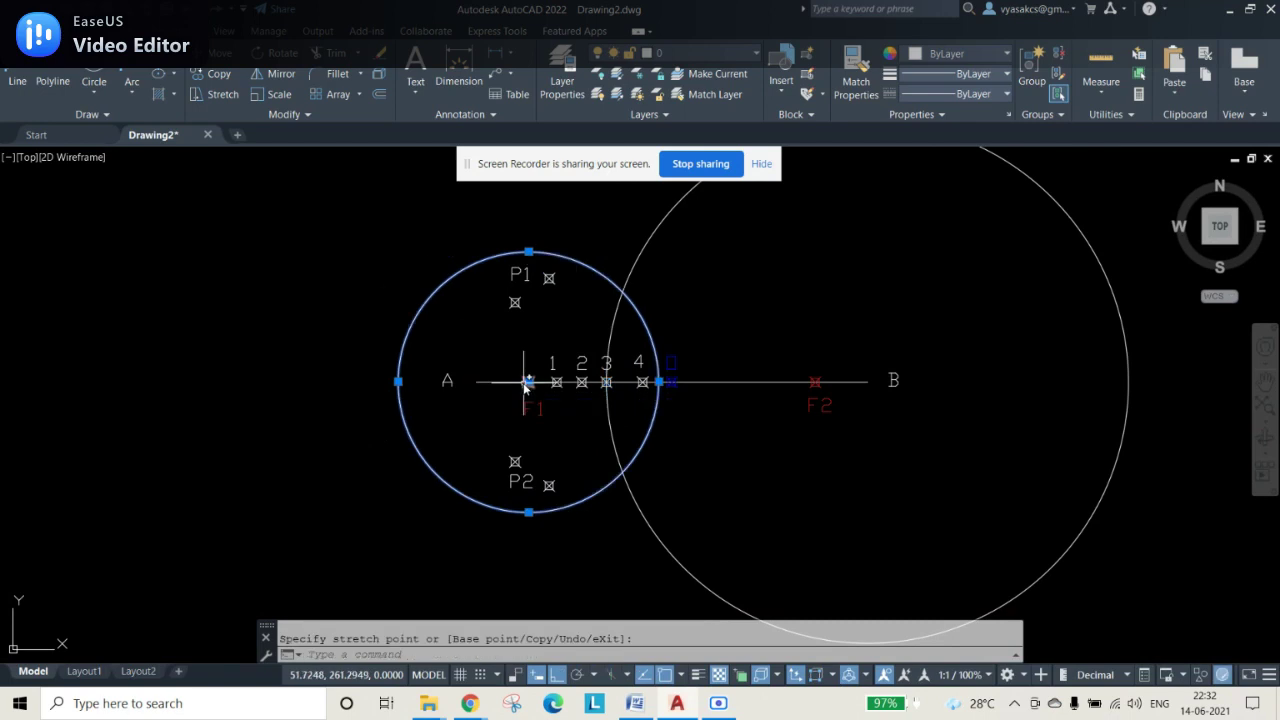
key("Escape")
Step: Move the large circle through point 3 centred on end B so that its centre lies on focus F2
left_click(630, 272)
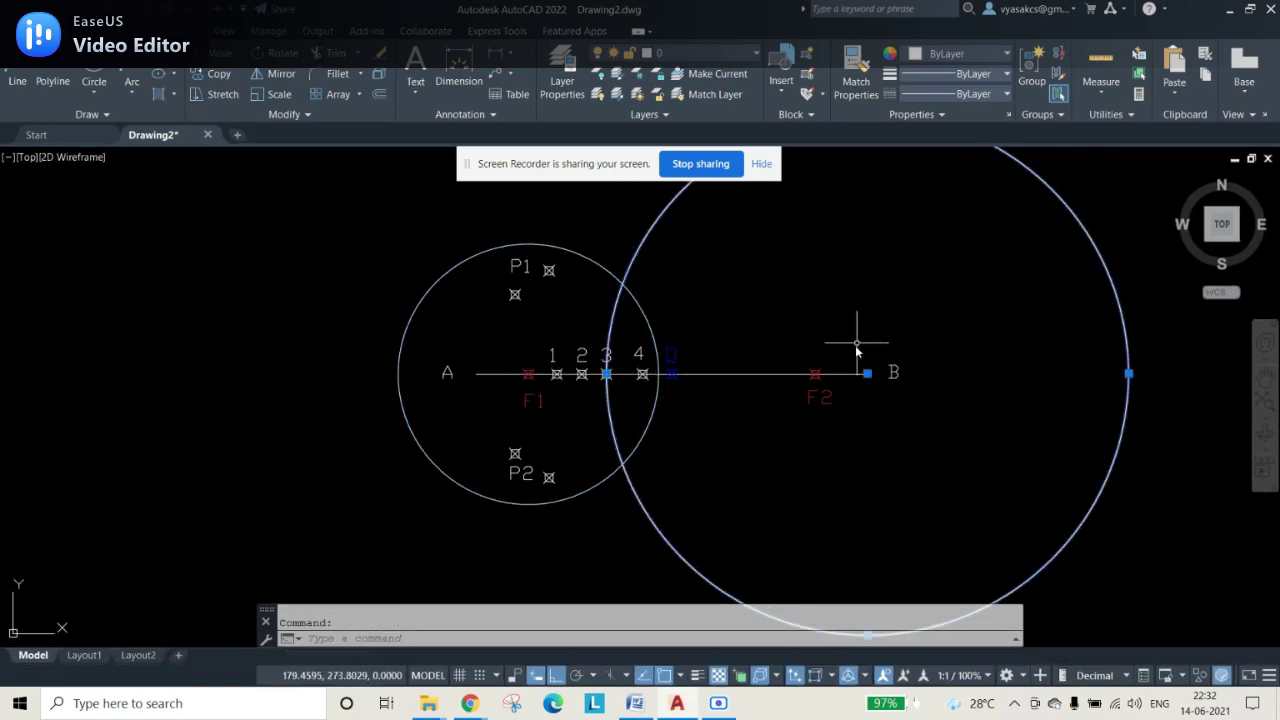
left_click(867, 373)
left_click(814, 374)
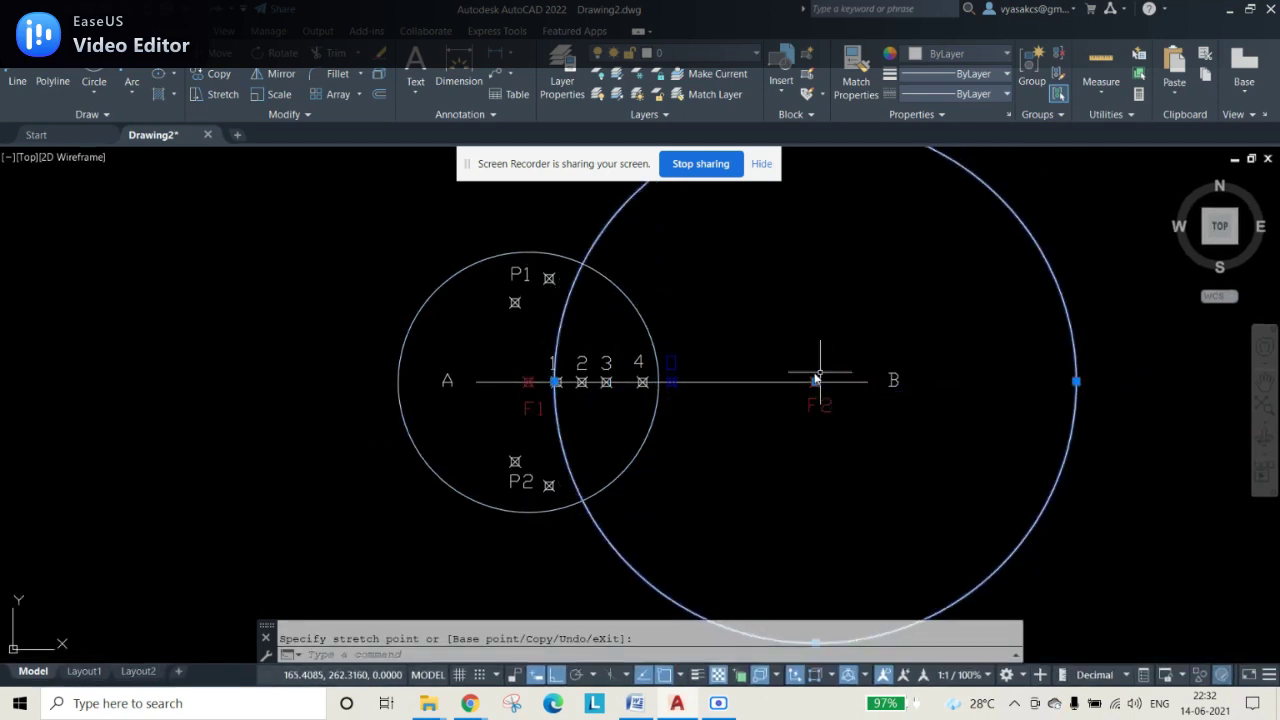
key("Return")
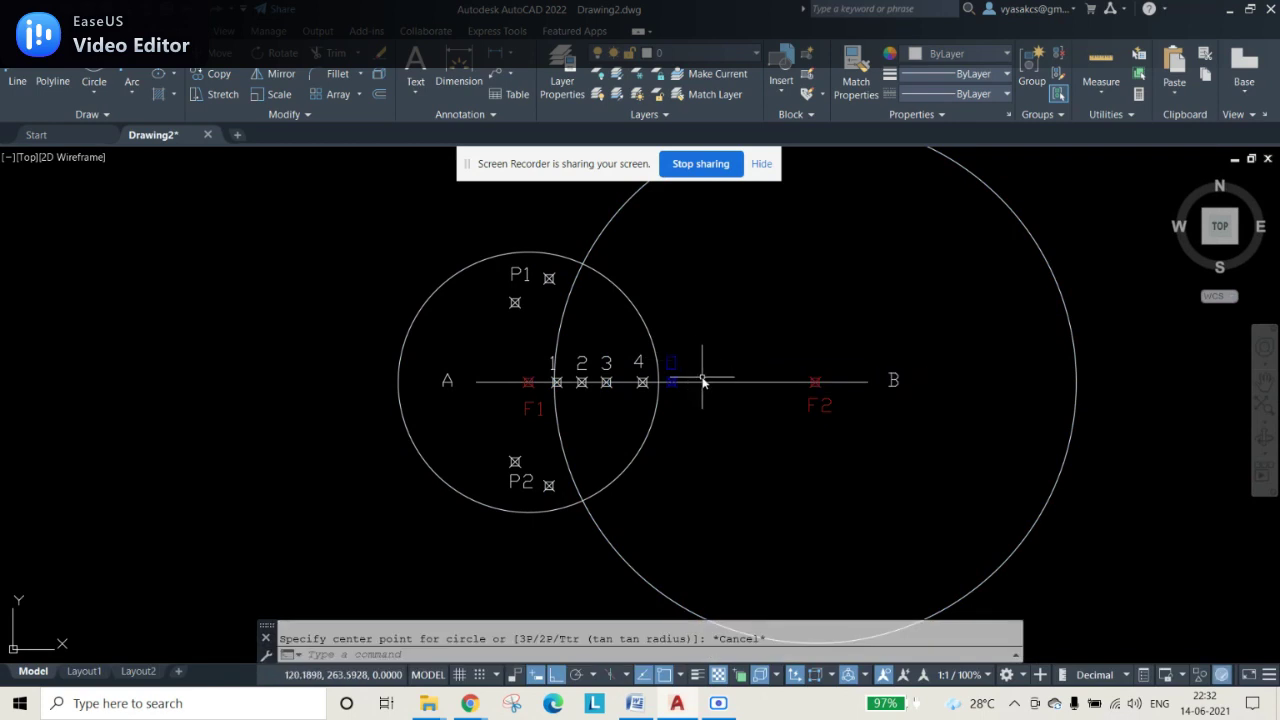
Step: Place points where the two circles for division point 3 intersect above and below the major axis
key("Return")
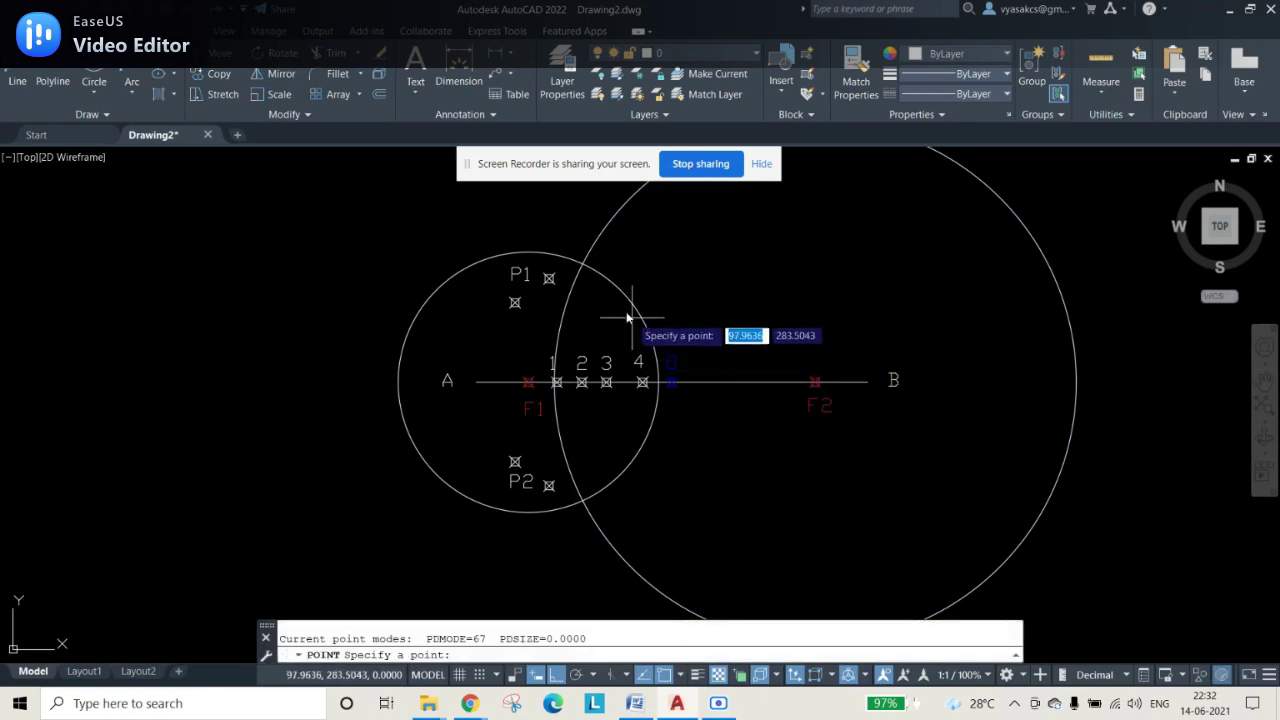
left_click(583, 264)
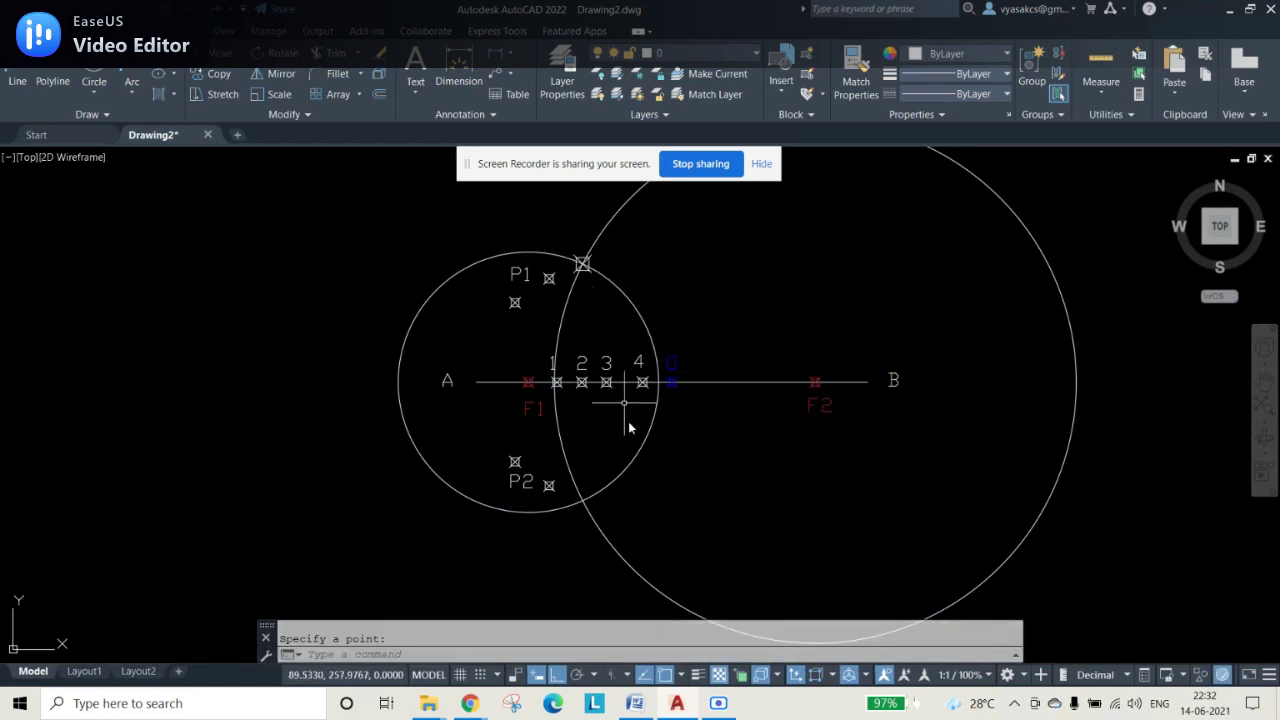
left_click(583, 502)
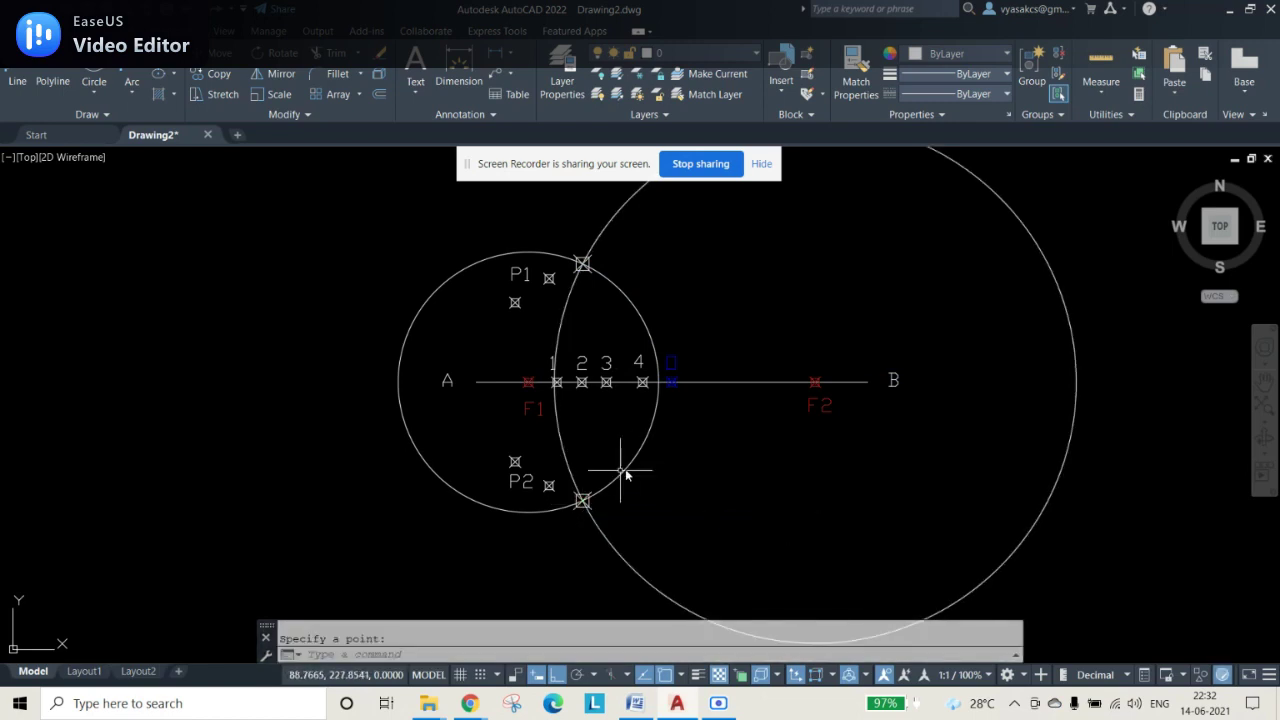
Step: Erase both circles used for division point 3, keeping their intersection points
key("Escape")
left_click(625, 473)
left_click(566, 458)
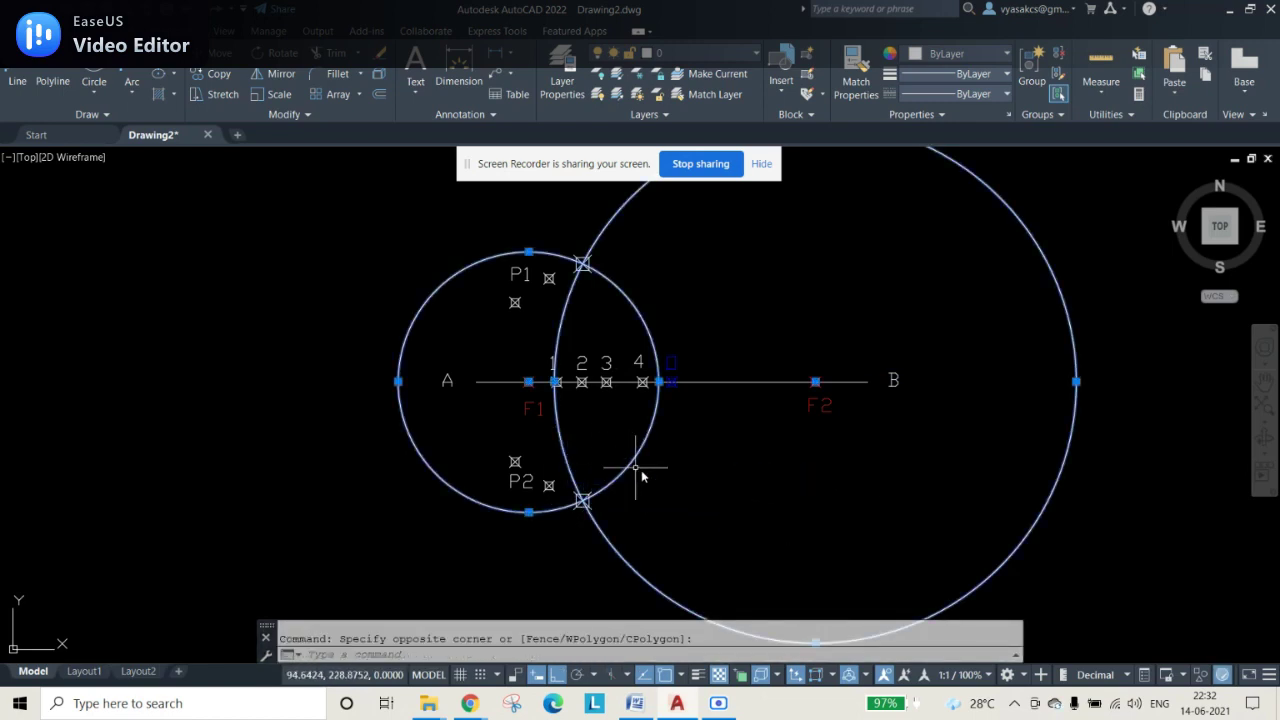
key("Delete")
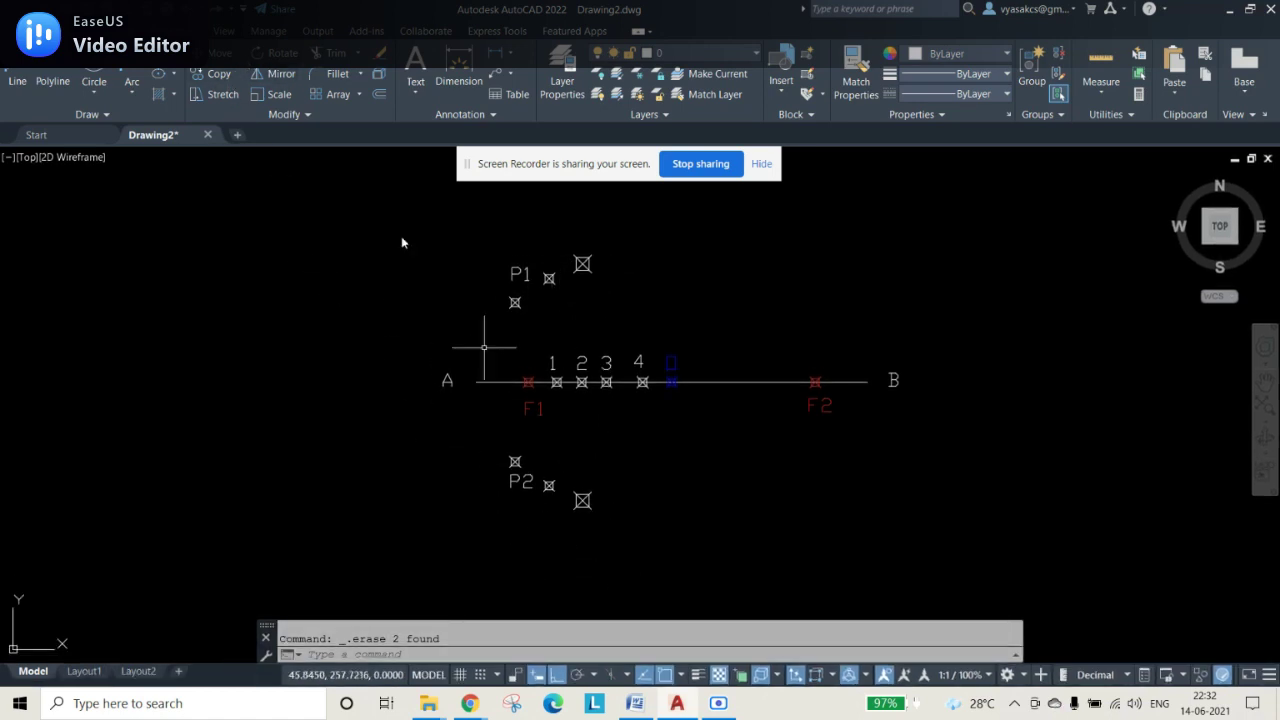
Step: Draw two circles through division point 4, one centred on end A and the other centred on end B of the major axis
left_click(97, 68)
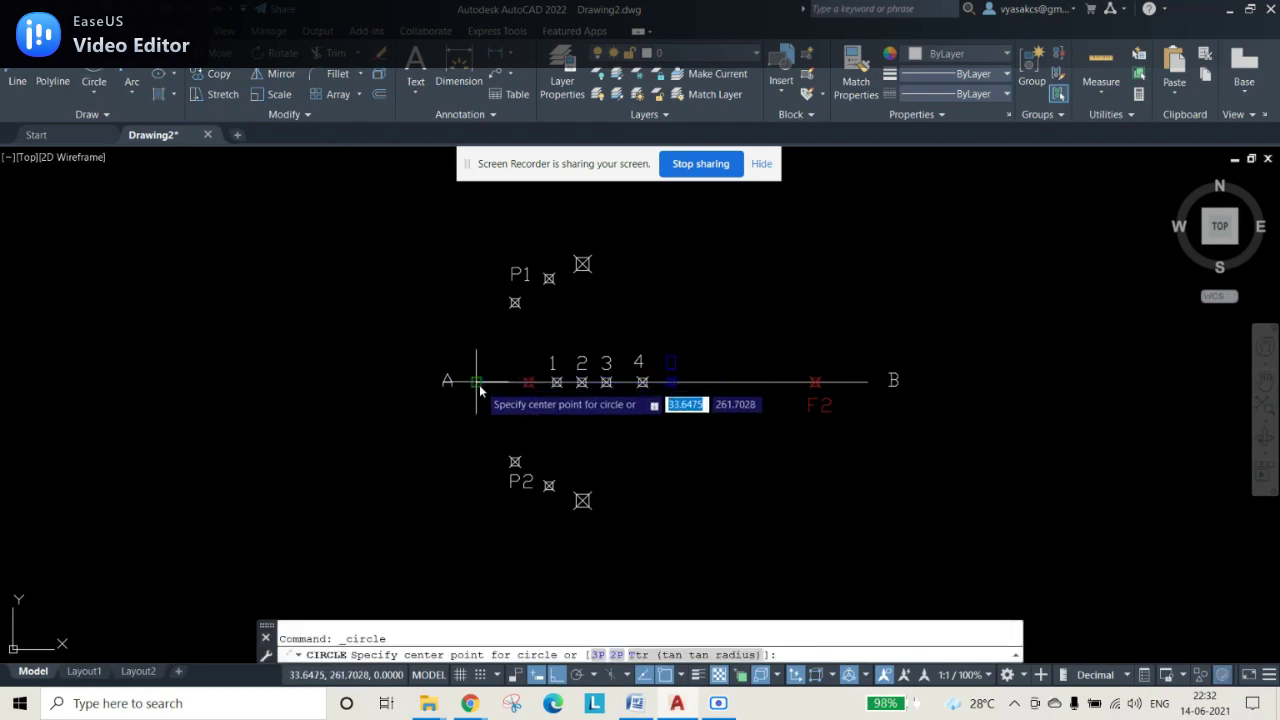
left_click(477, 381)
left_click(643, 388)
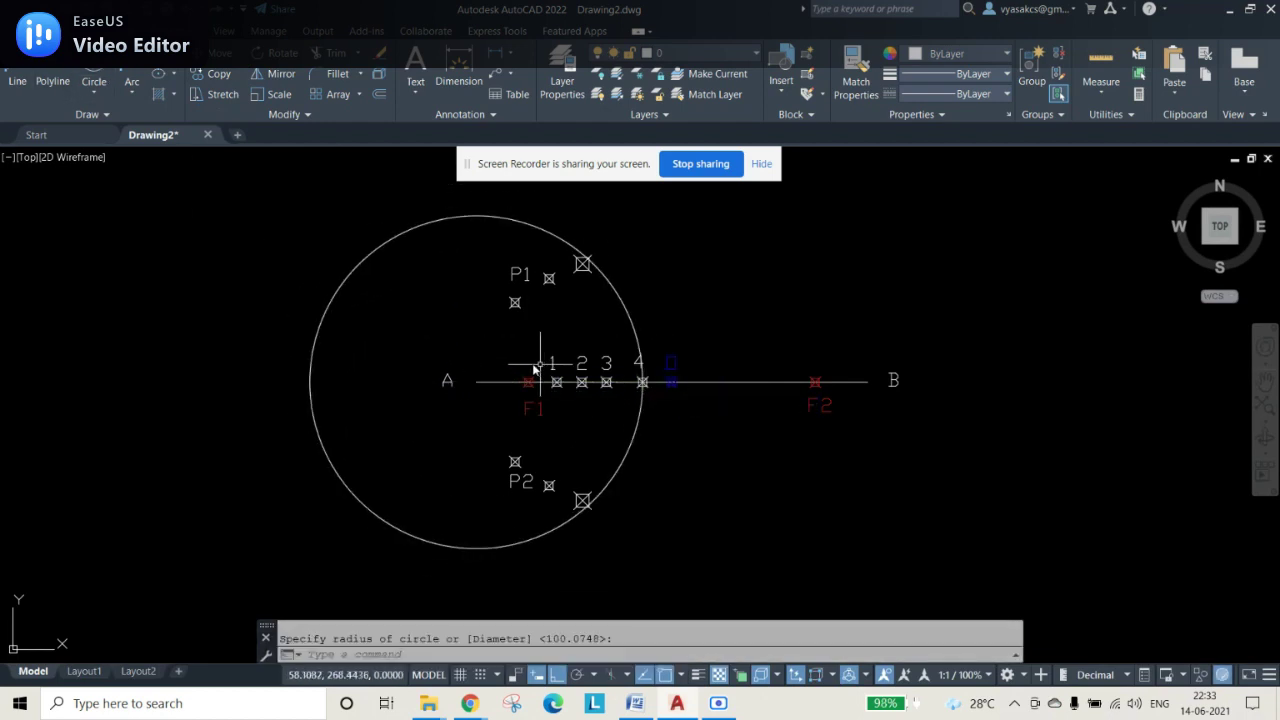
key("Return")
left_click(867, 381)
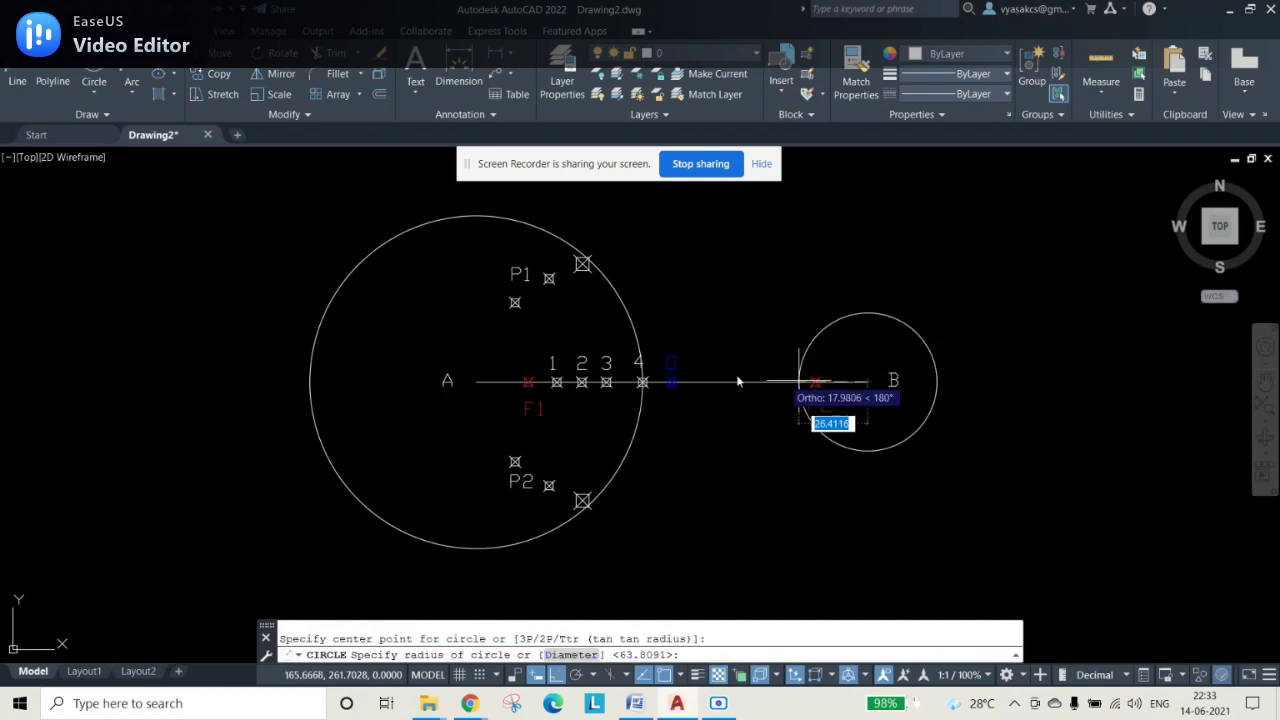
left_click(643, 388)
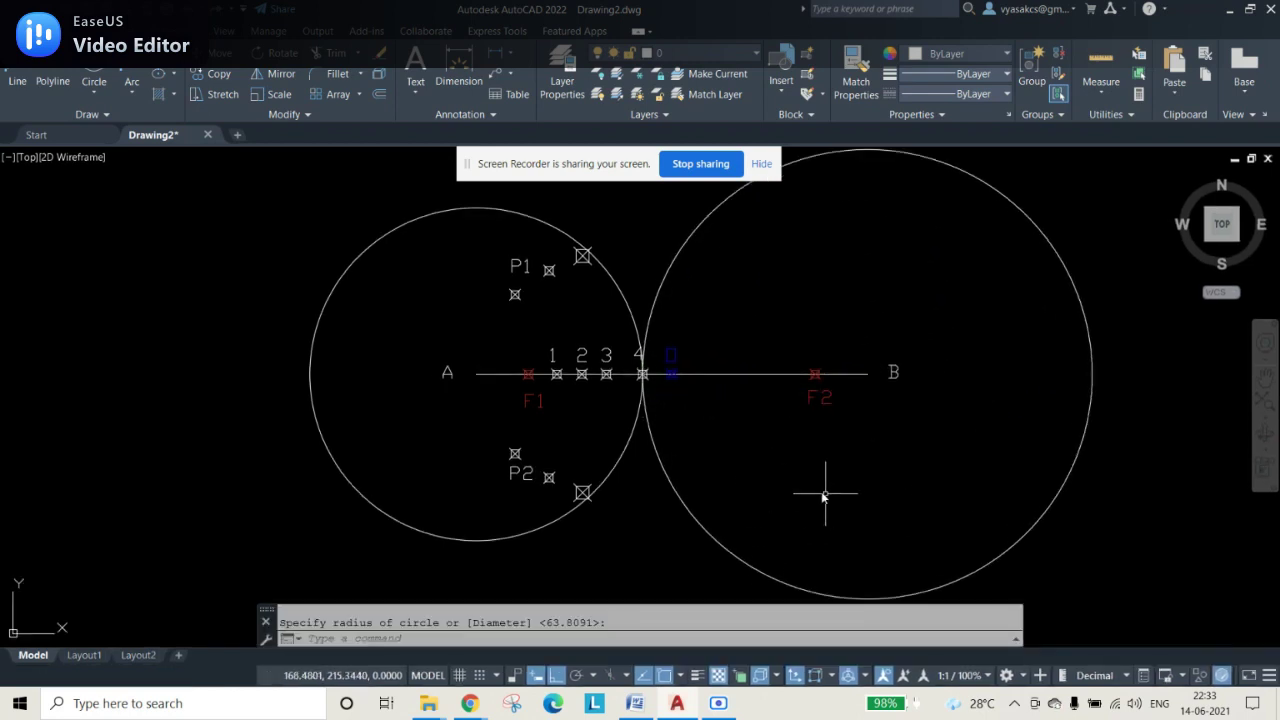
Step: Move the circle through point 4 centred on end A so that its centre lies on focus F1
left_click(627, 314)
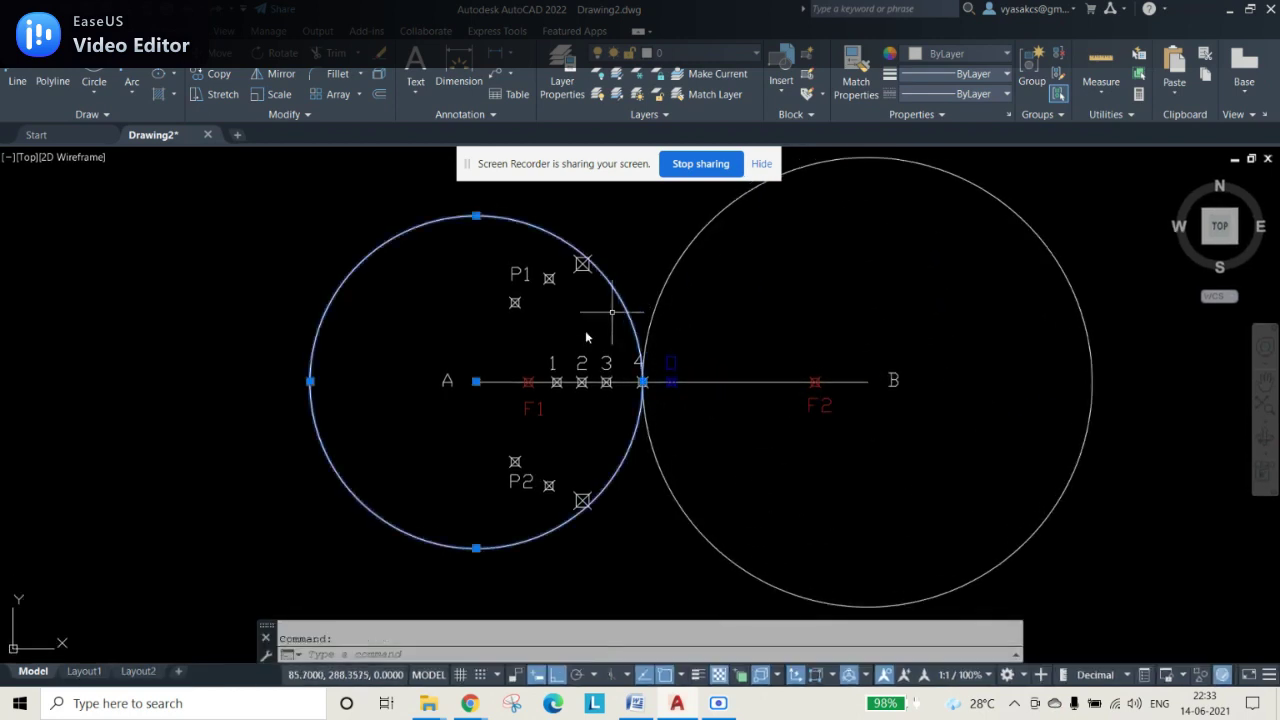
left_click(476, 381)
left_click(528, 382)
key("Escape")
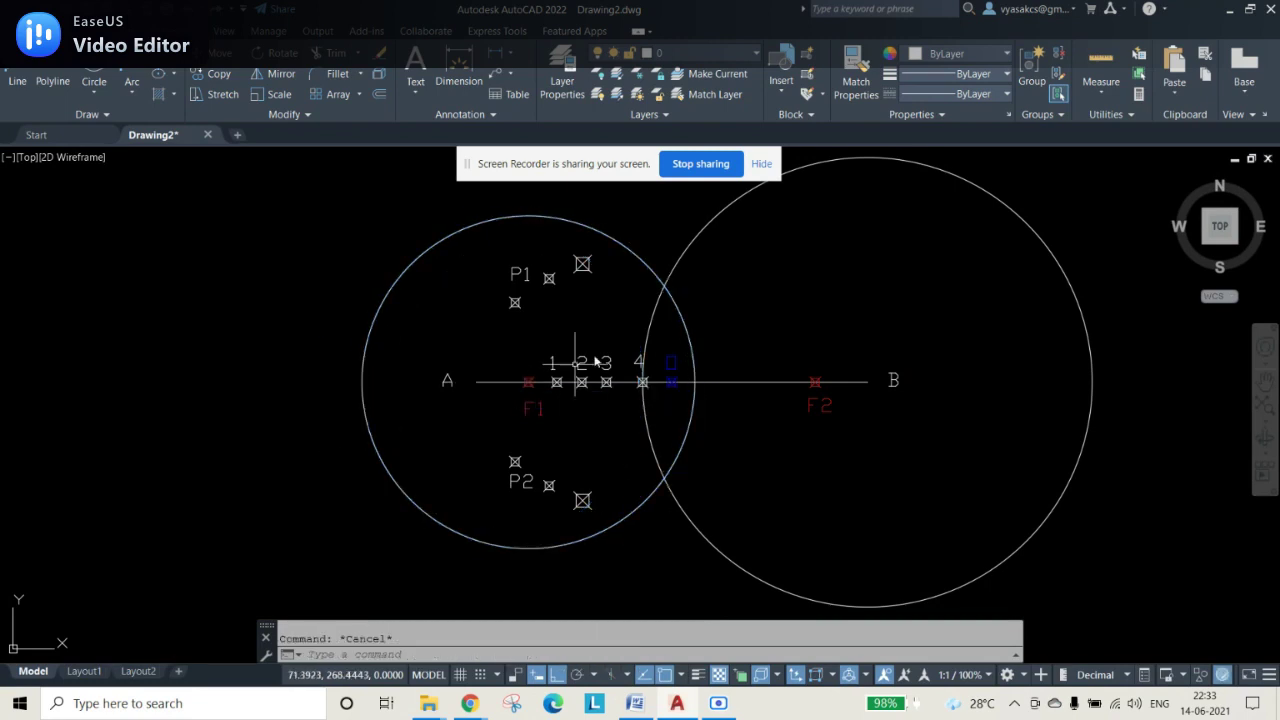
Step: Move the large circle through point 4 centred on end B so that its centre lies on focus F2
left_click(670, 272)
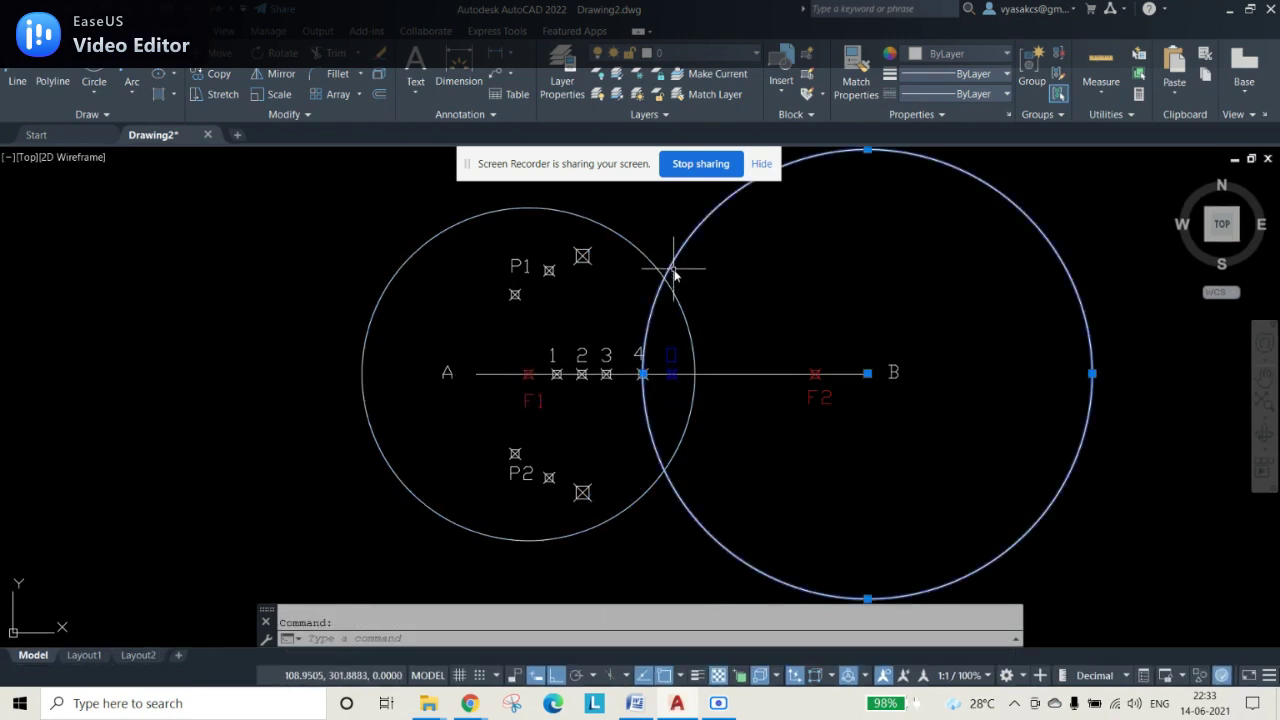
left_click(870, 382)
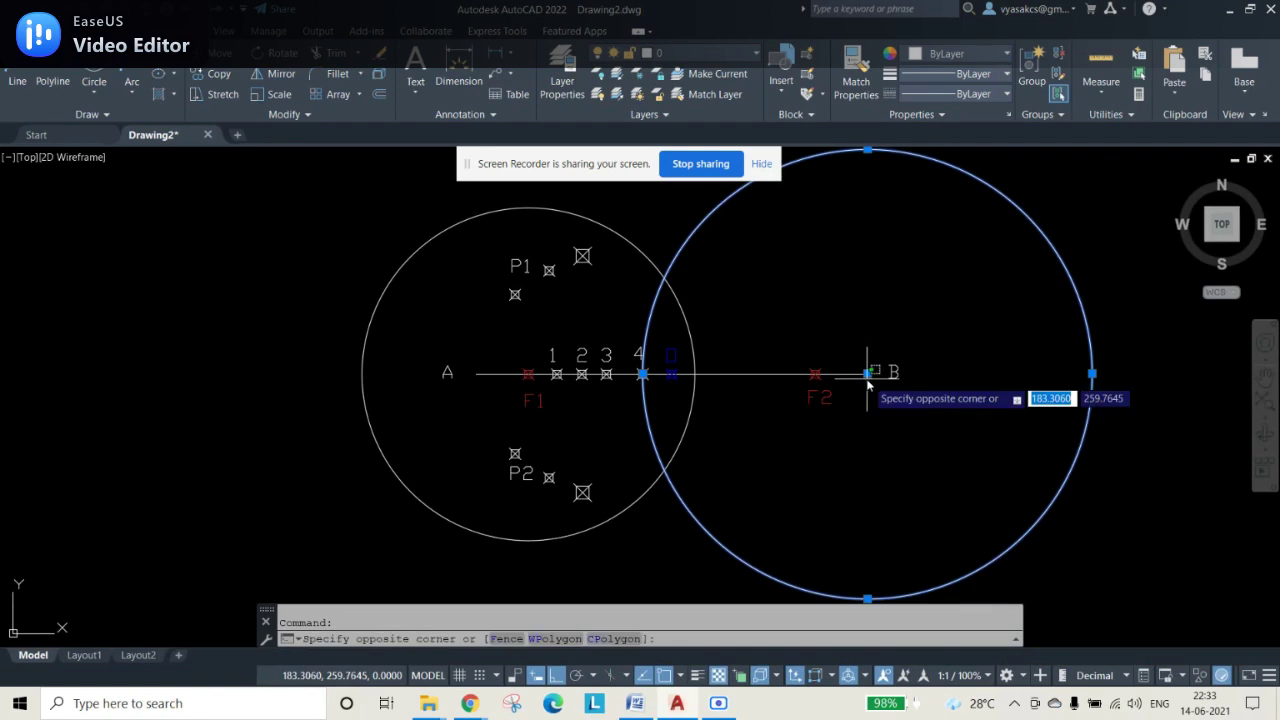
left_click(818, 374)
left_click(867, 373)
left_click(816, 373)
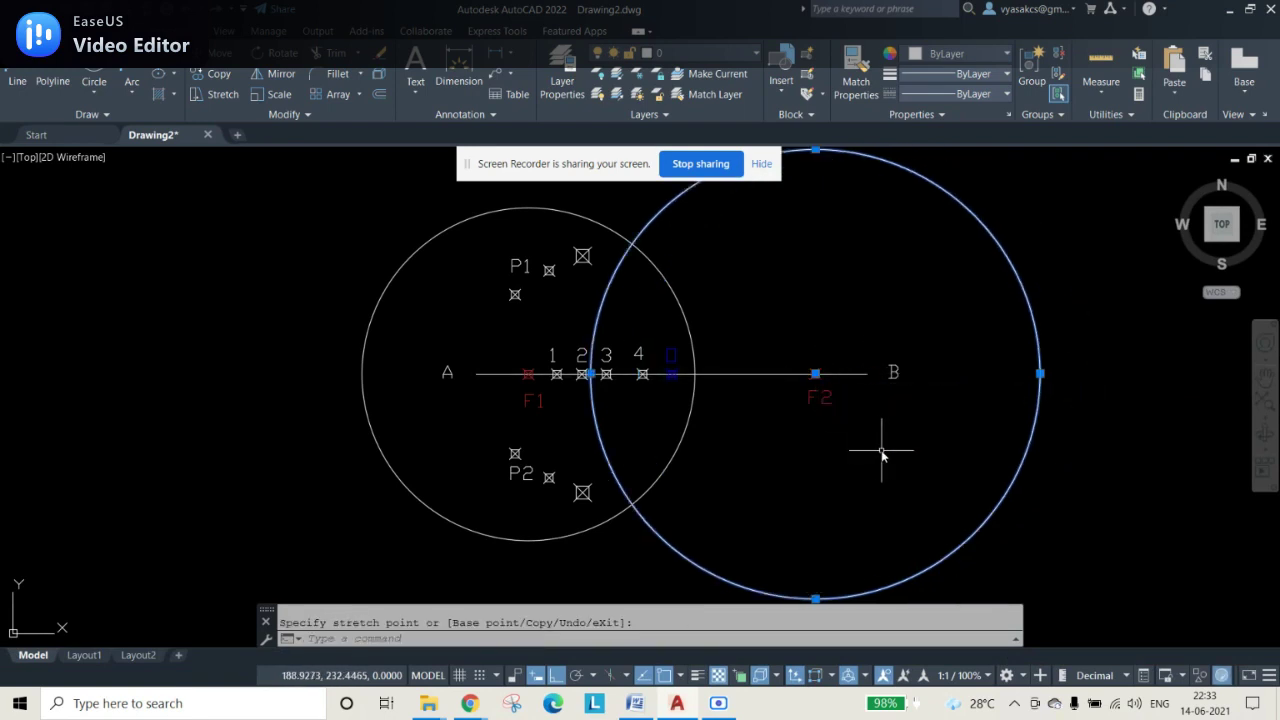
key("Escape")
key("Escape")
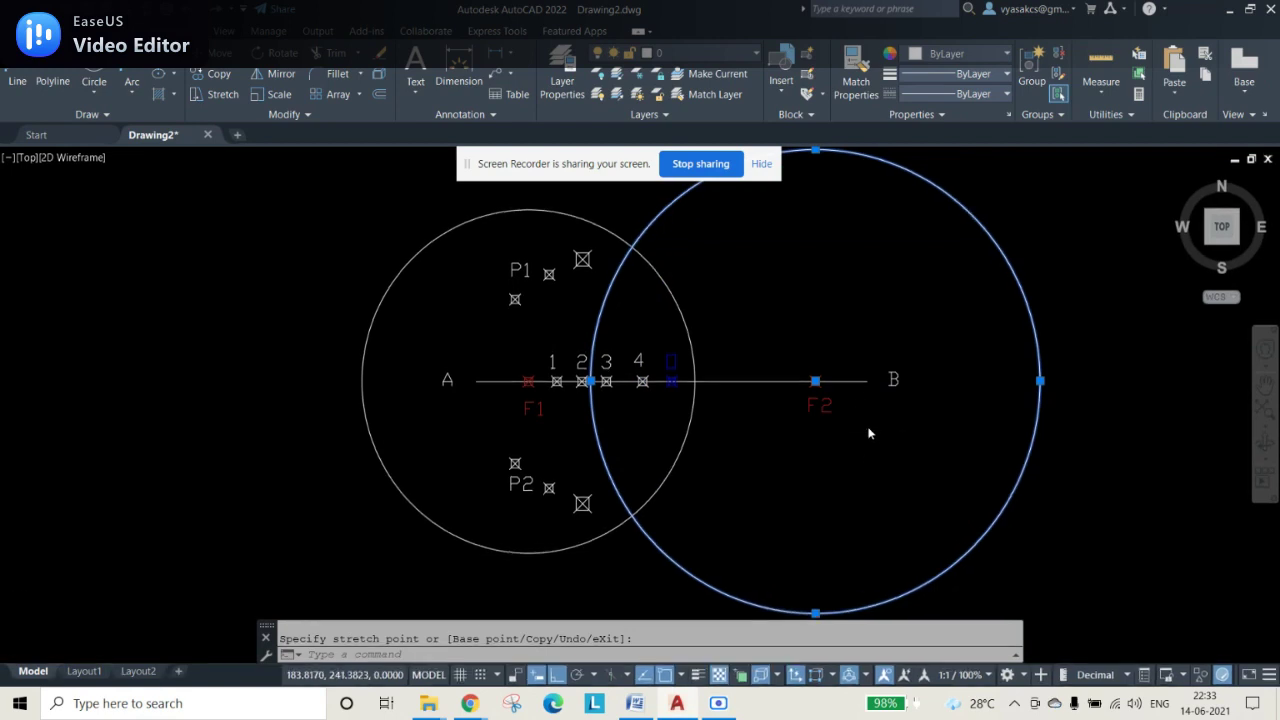
Step: Place points at both intersections of the circles for division point 4, and erase the two circles
type("po")
key("Return")
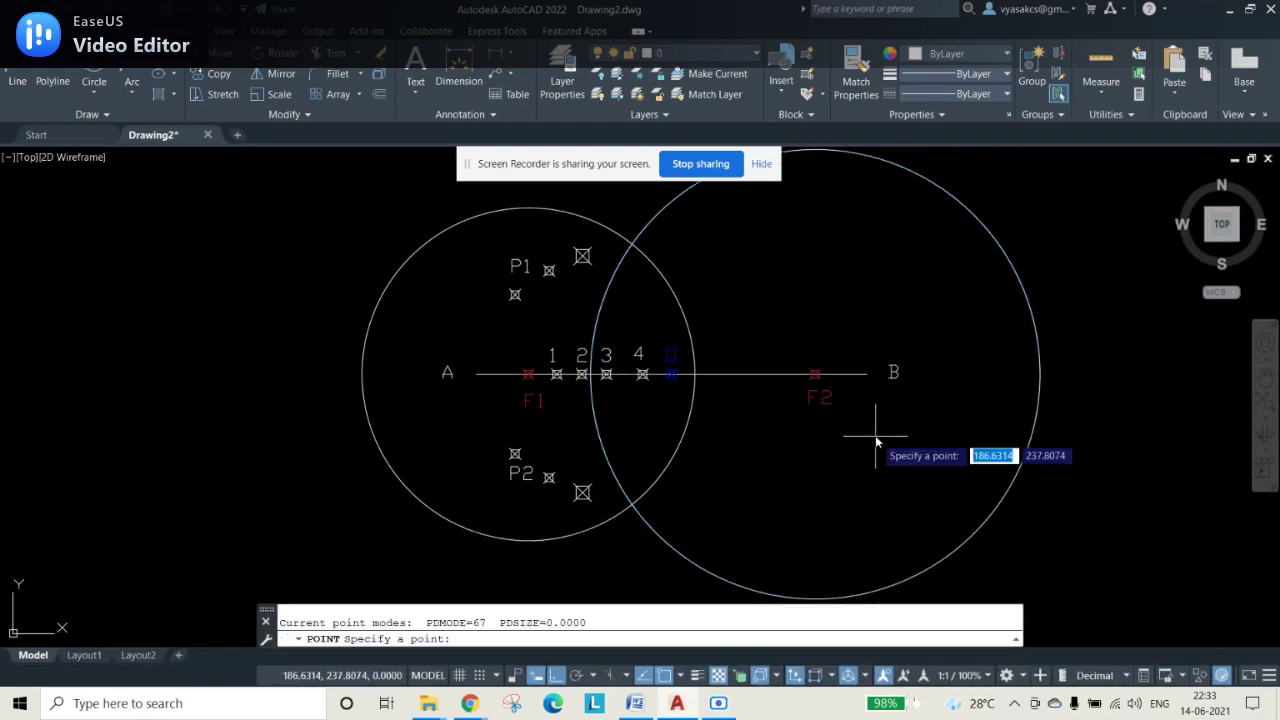
left_click(631, 244)
key("Return")
left_click(634, 512)
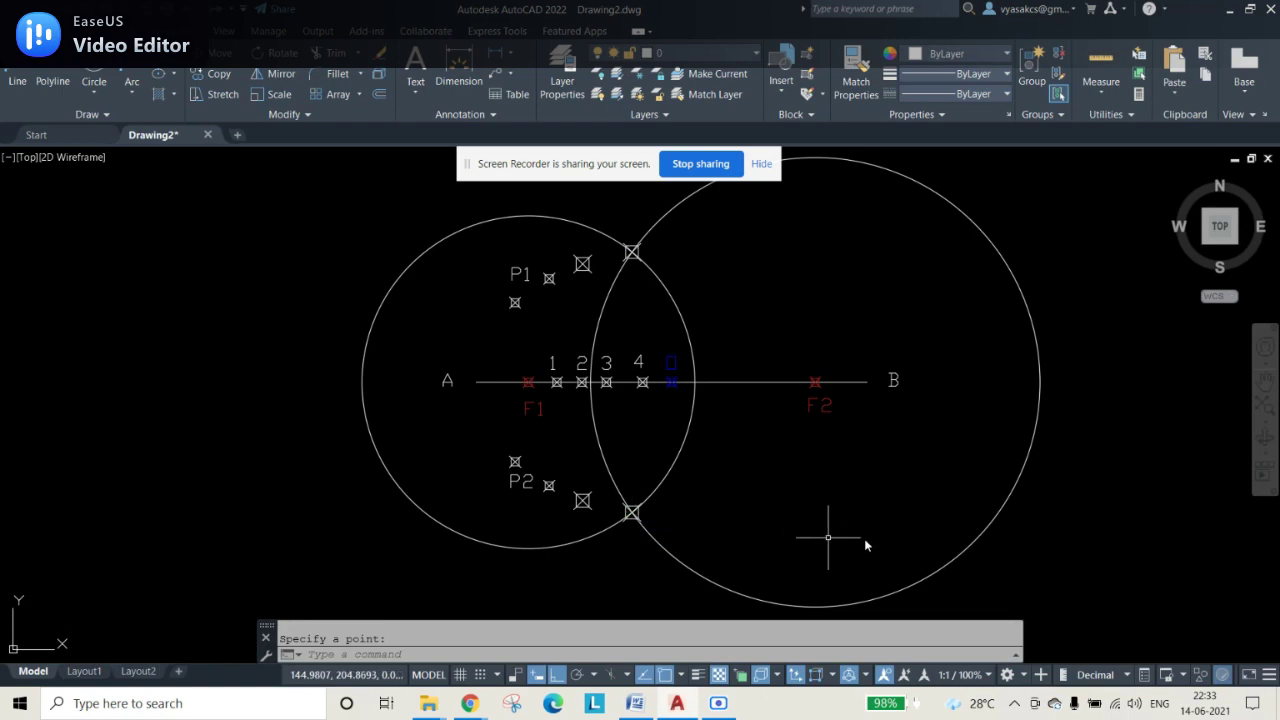
left_click_drag(704, 455, 580, 435)
key("Delete")
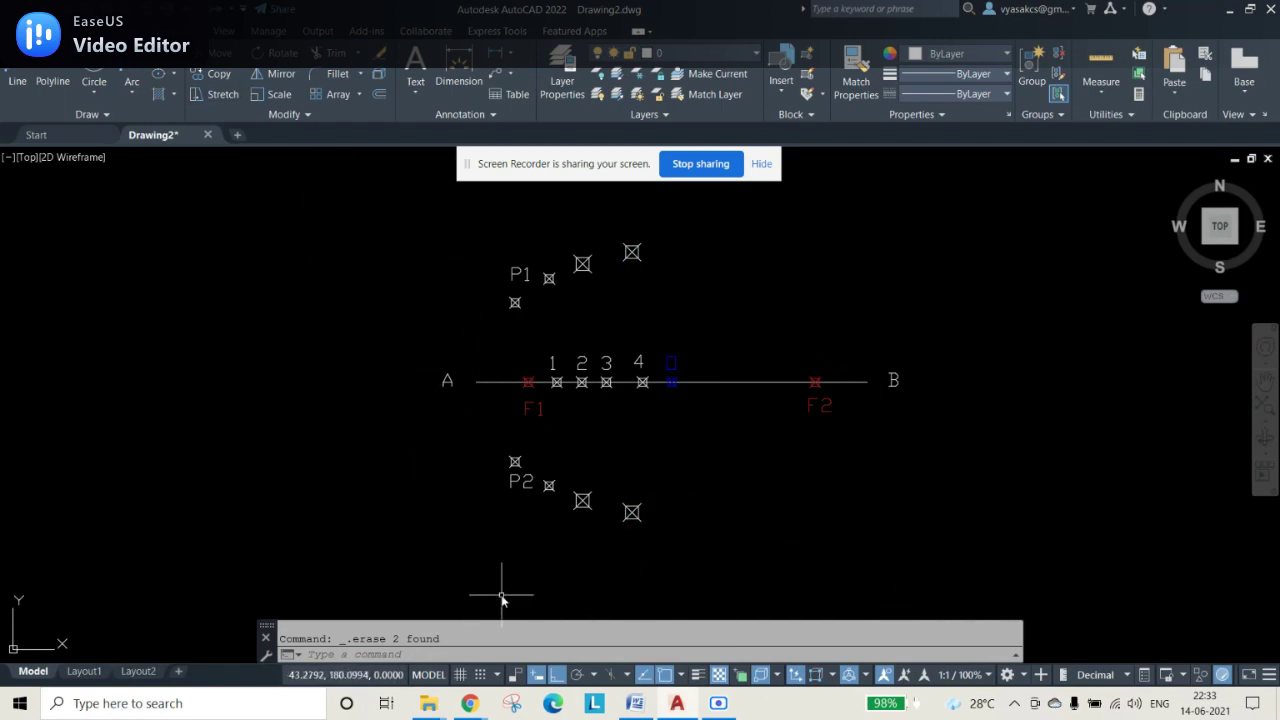
Step: Reapply the current point style, sized relative to the screen, so that all points are redrawn at a uniform size
type("TYPE")
key("Return")
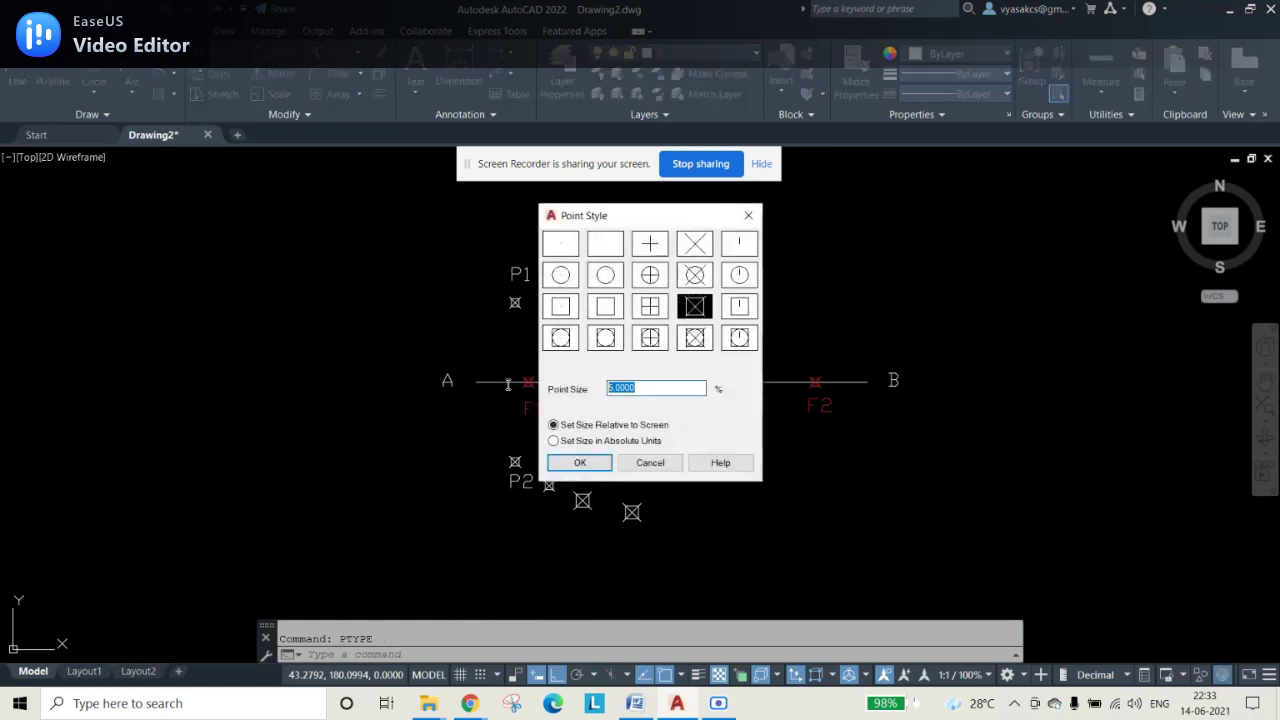
left_click(590, 466)
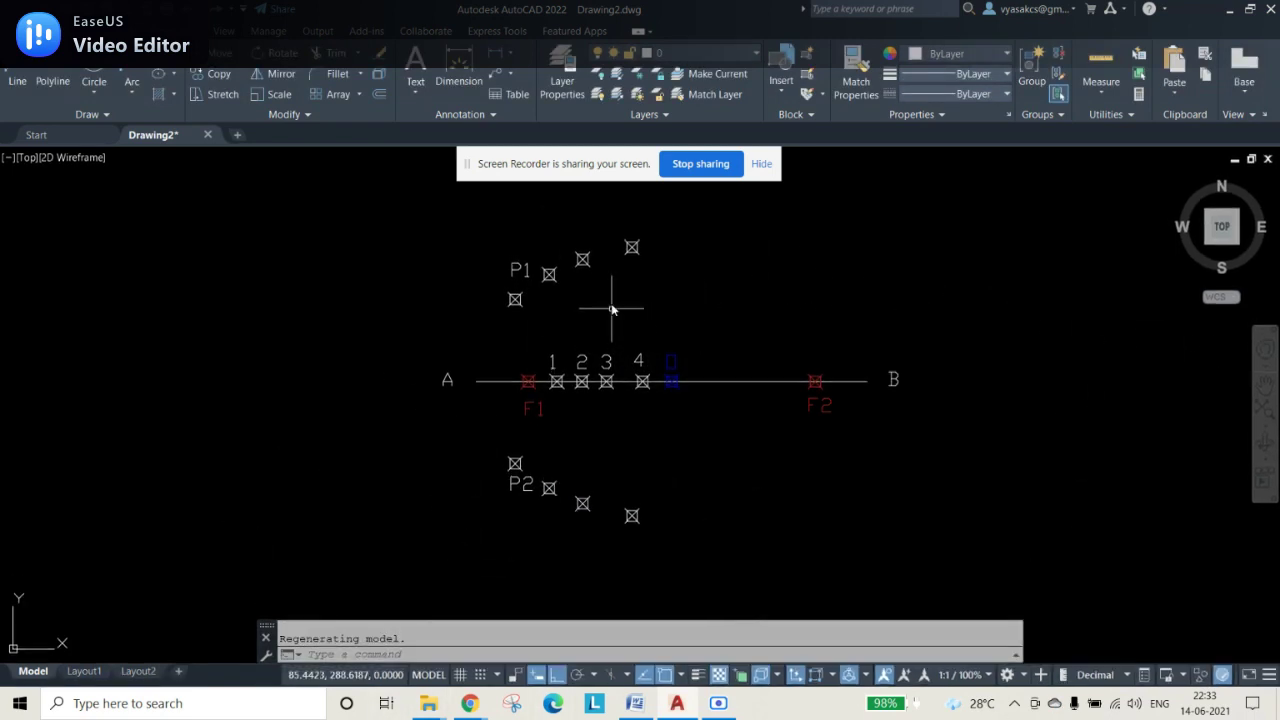
Step: Mirror the upper and lower curve points with labels P1 and P2 about the vertical line through the midpoint of AB, keeping the originals
left_click(275, 74)
left_click(448, 225)
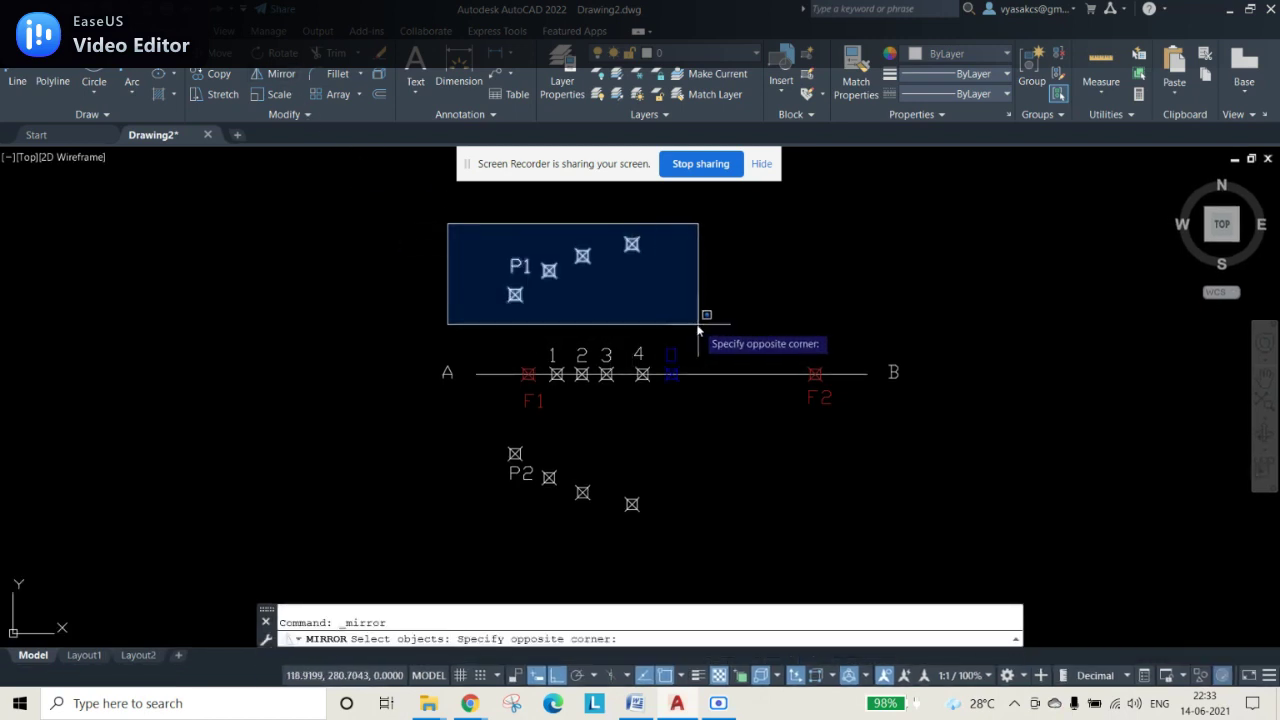
left_click(702, 336)
left_click(470, 432)
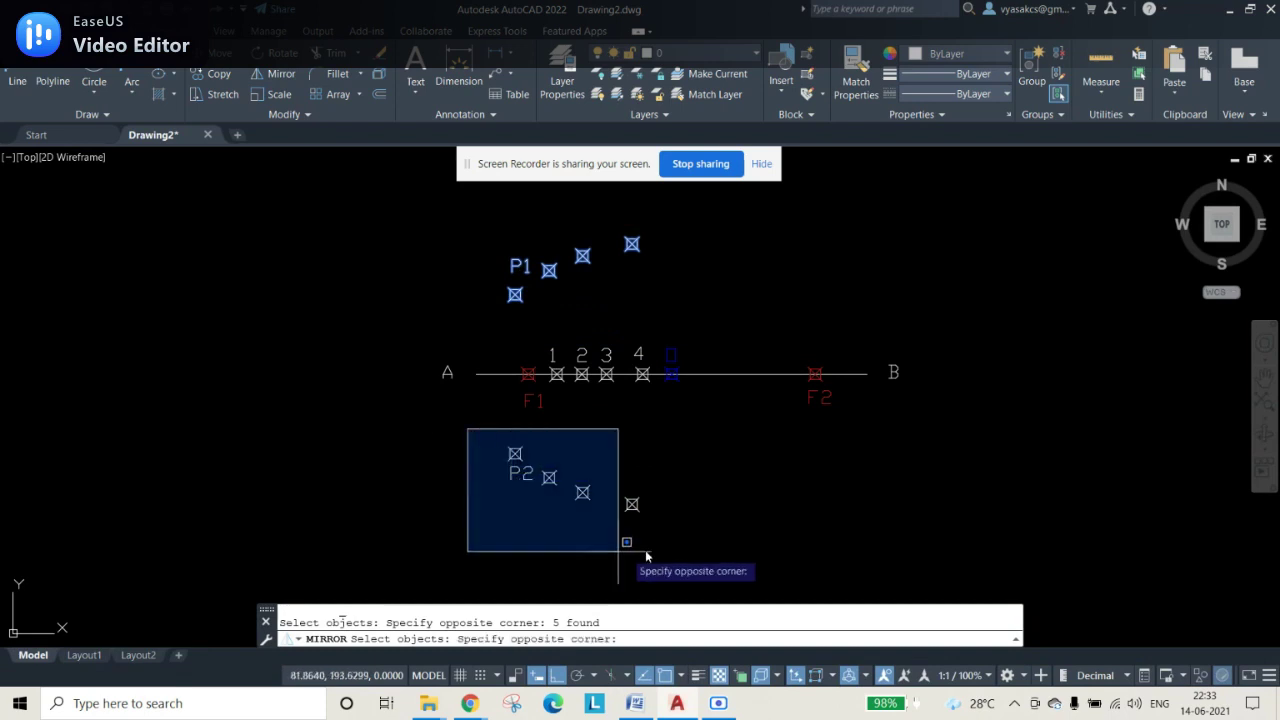
left_click(655, 550)
key("Return")
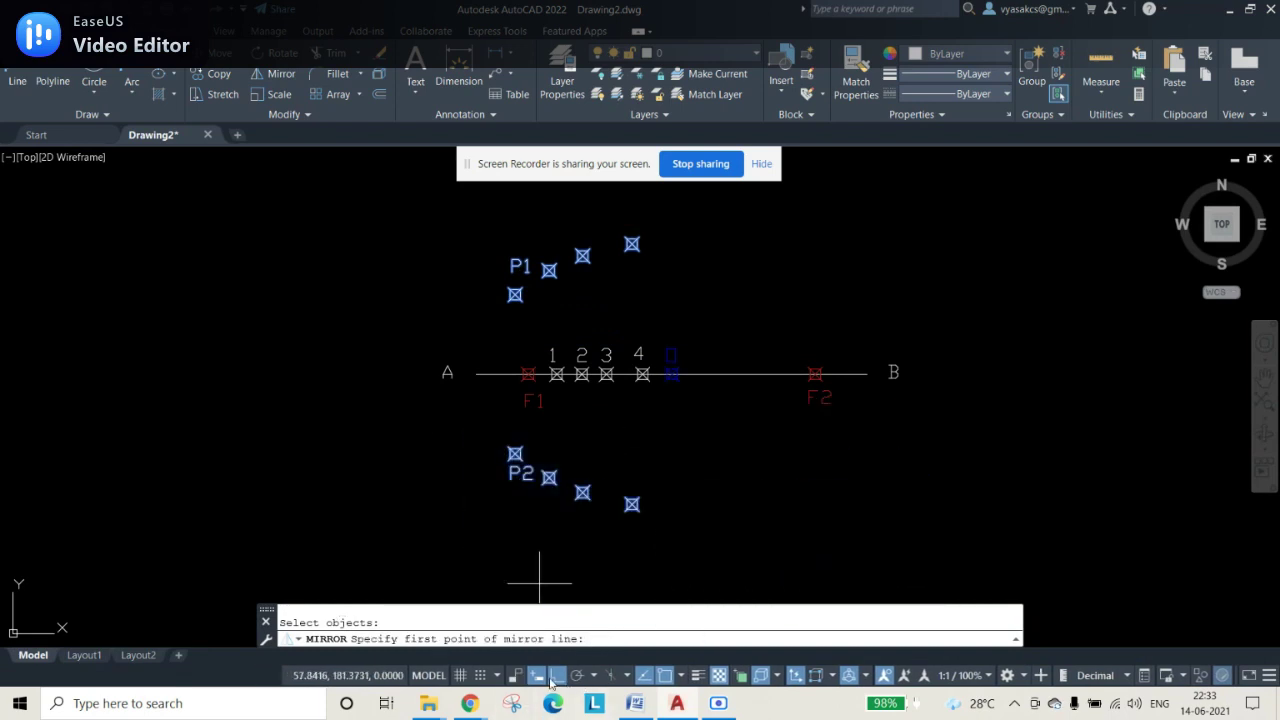
left_click(673, 374)
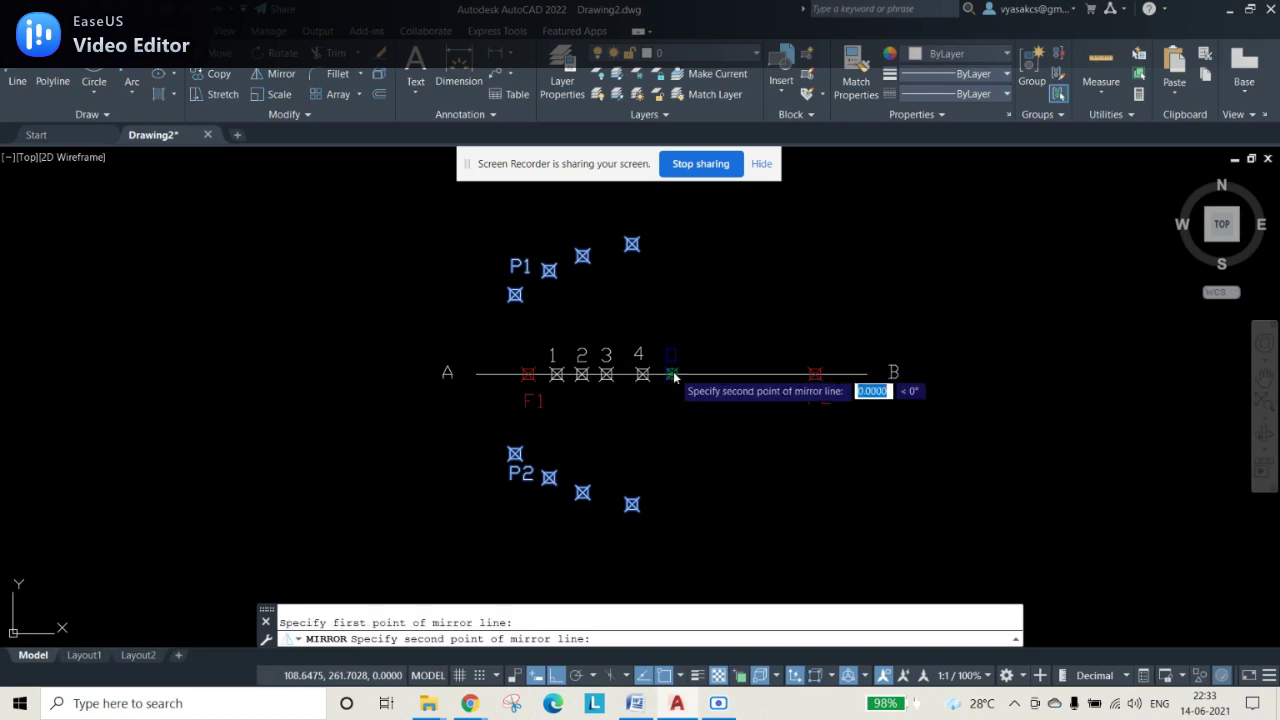
left_click(676, 227)
key("Return")
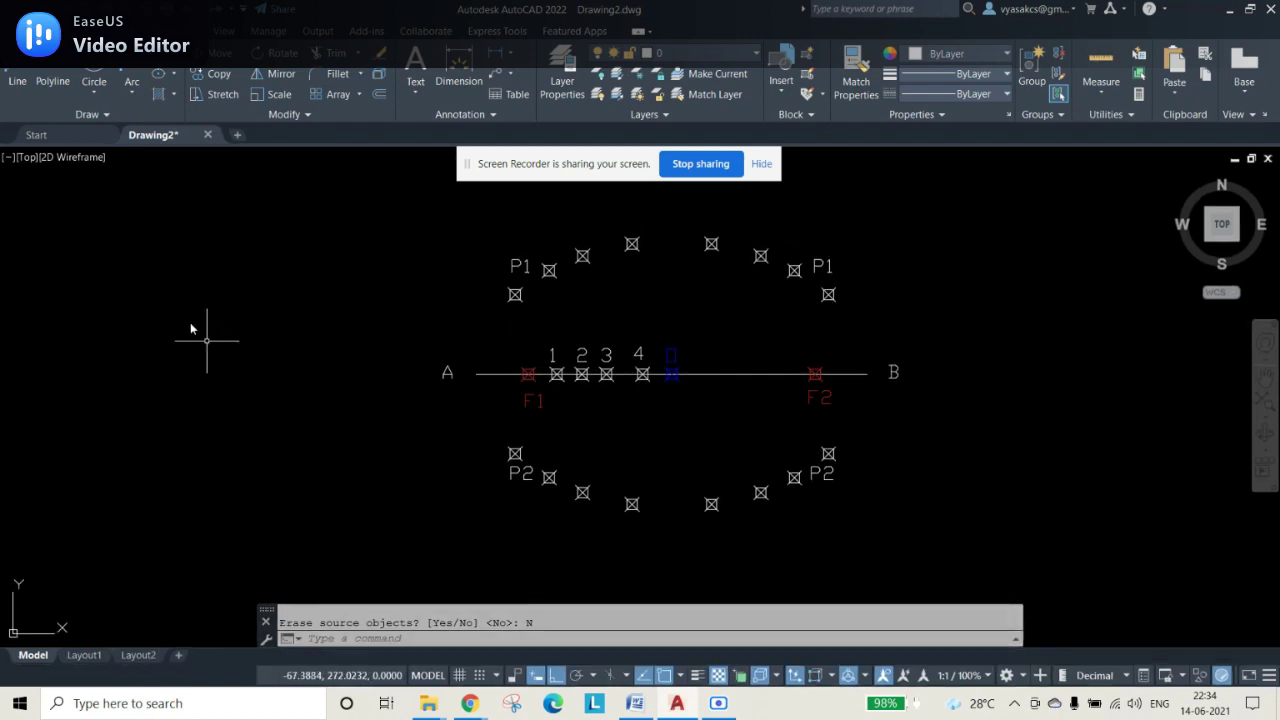
Step: Start a fit-point spline at end A and run it through all eight upper curve points to end B
left_click(75, 114)
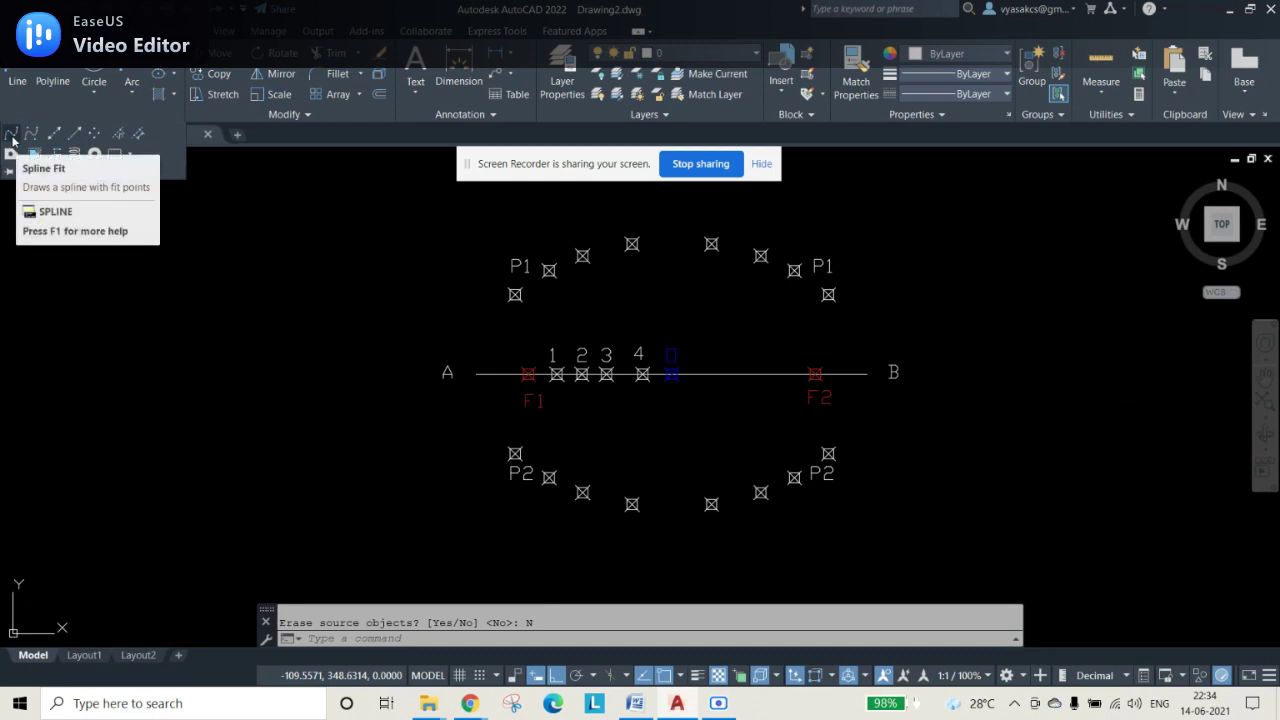
left_click(12, 140)
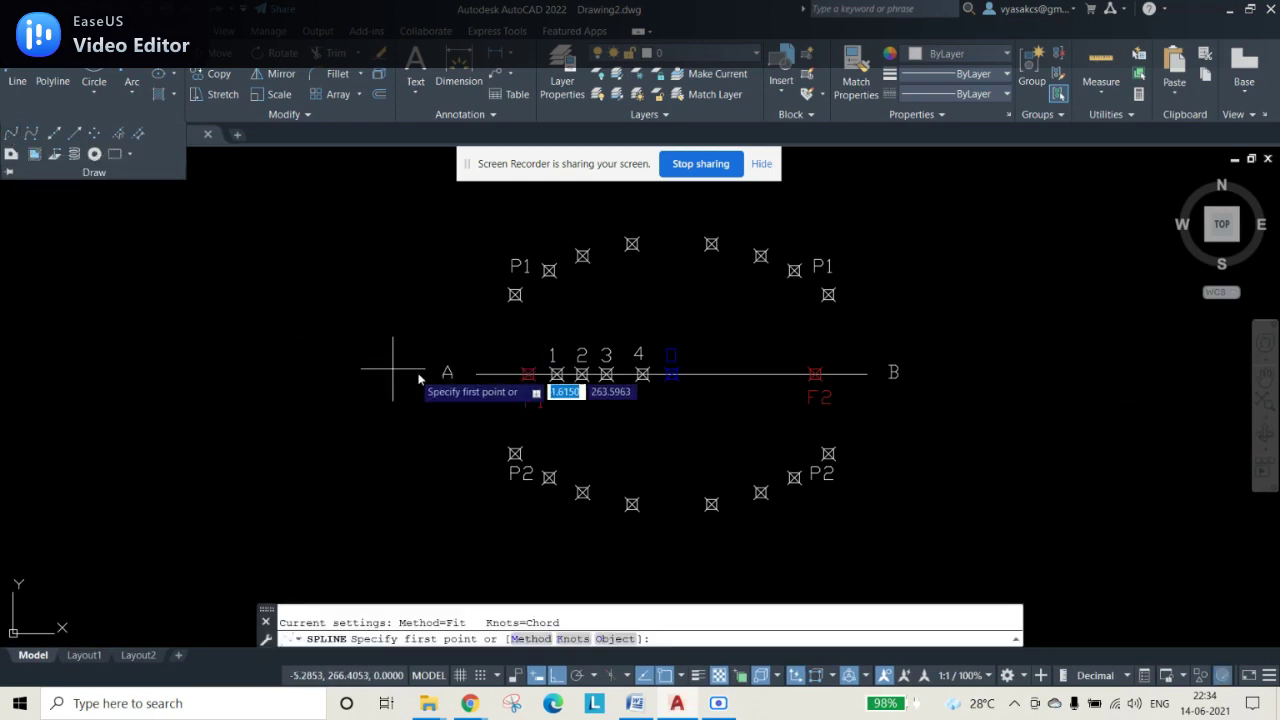
left_click(477, 373)
left_click(514, 294)
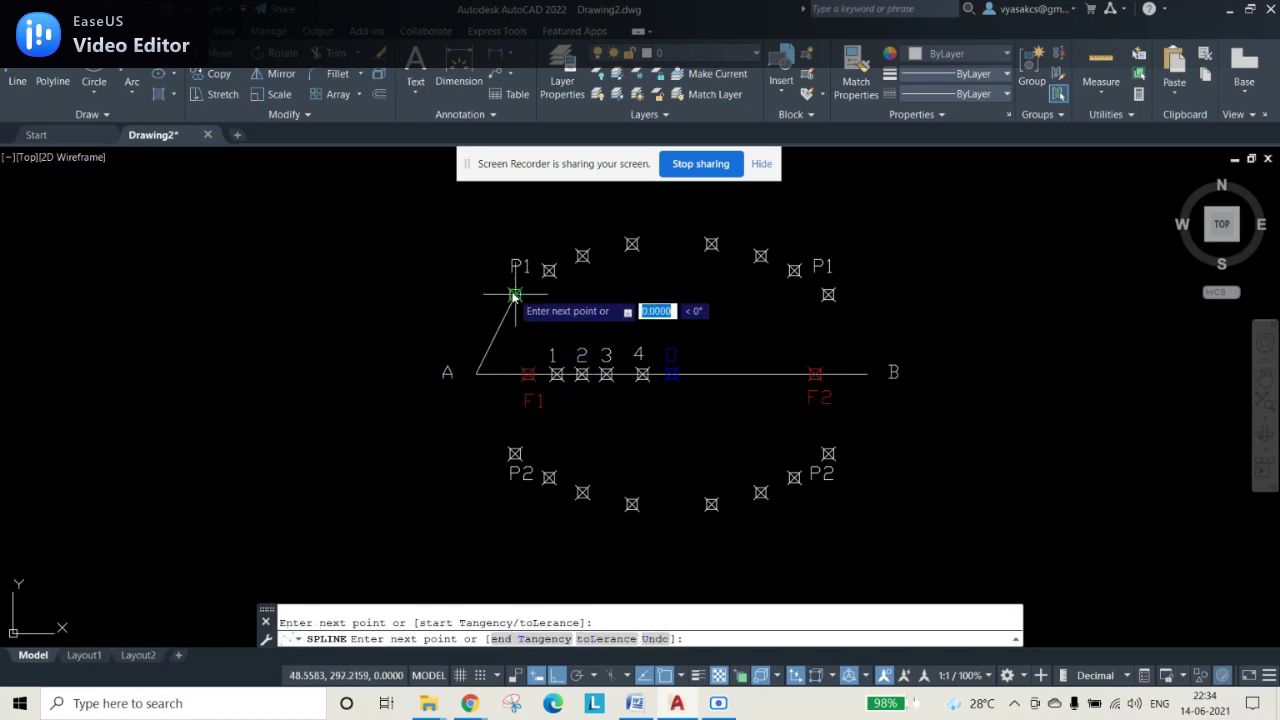
left_click(549, 269)
left_click(582, 256)
left_click(632, 244)
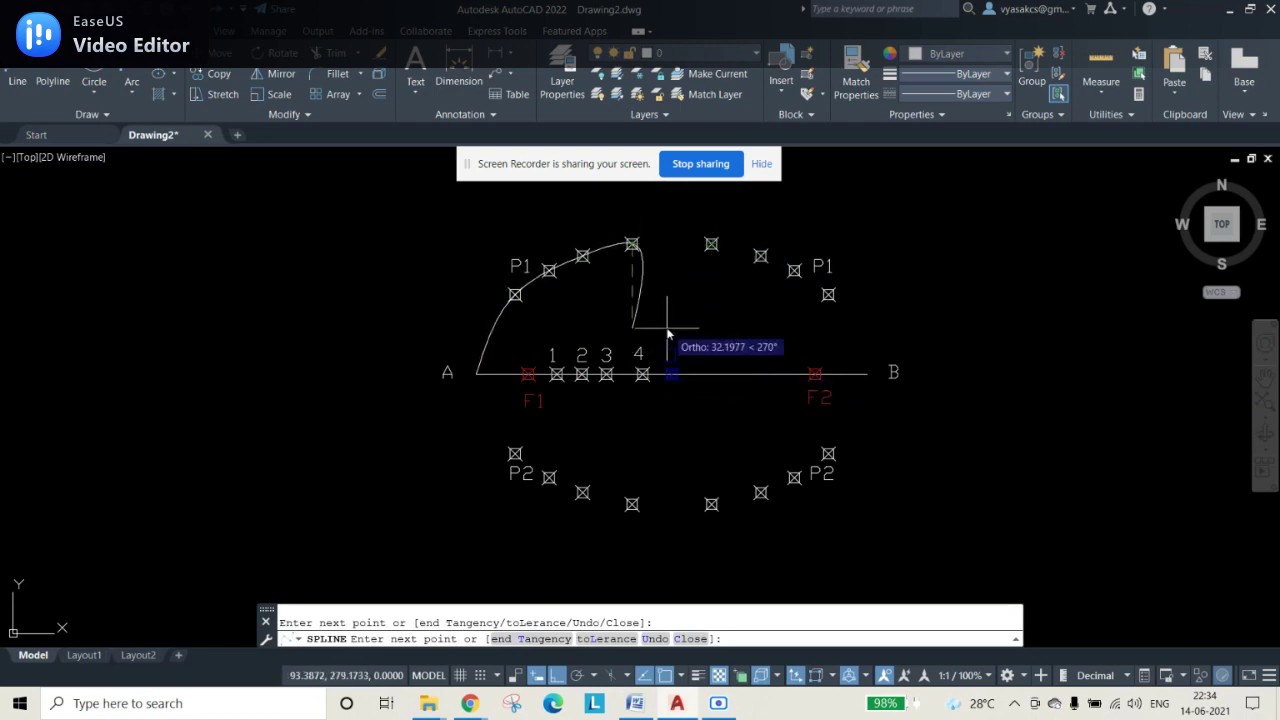
left_click(711, 244)
left_click(761, 256)
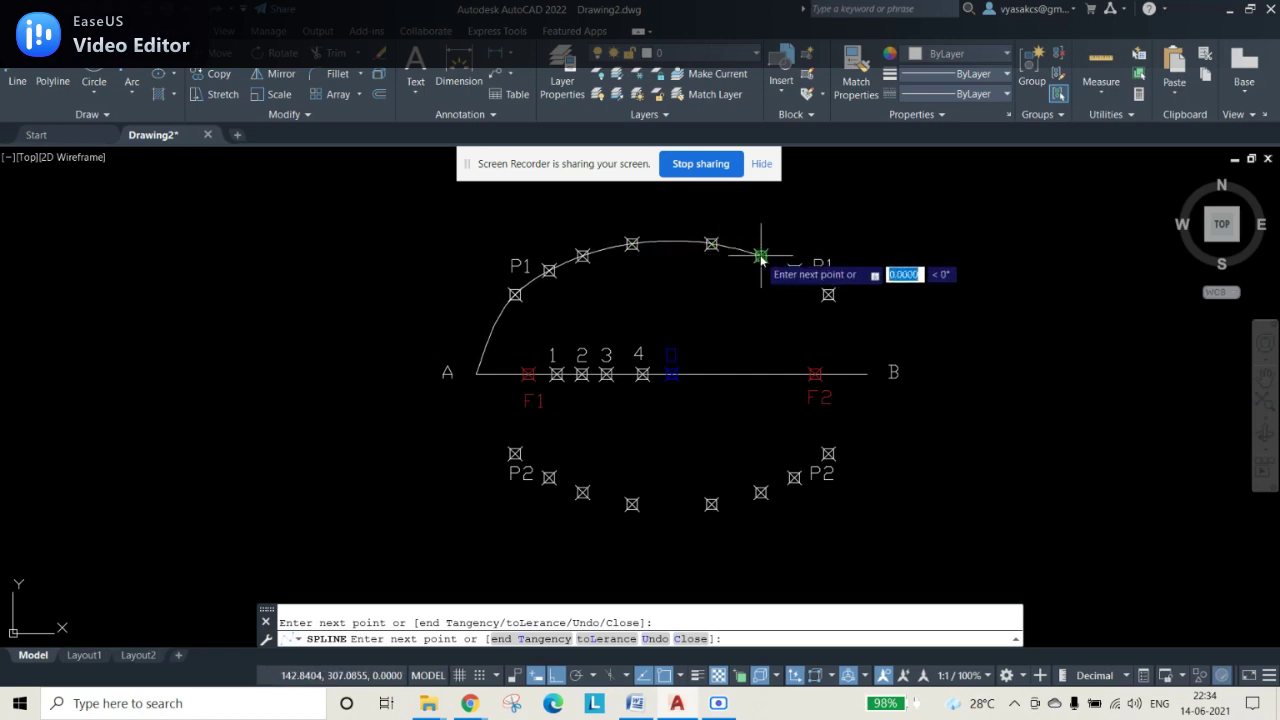
left_click(796, 272)
left_click(828, 294)
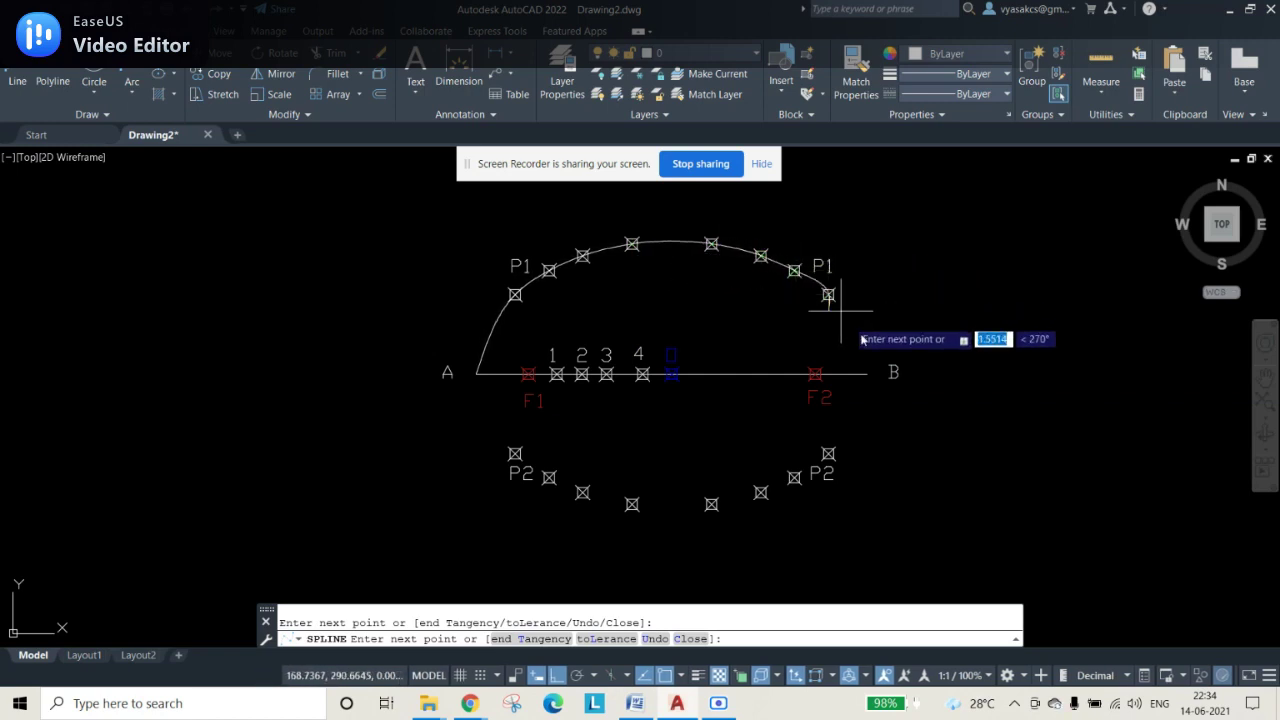
left_click(866, 372)
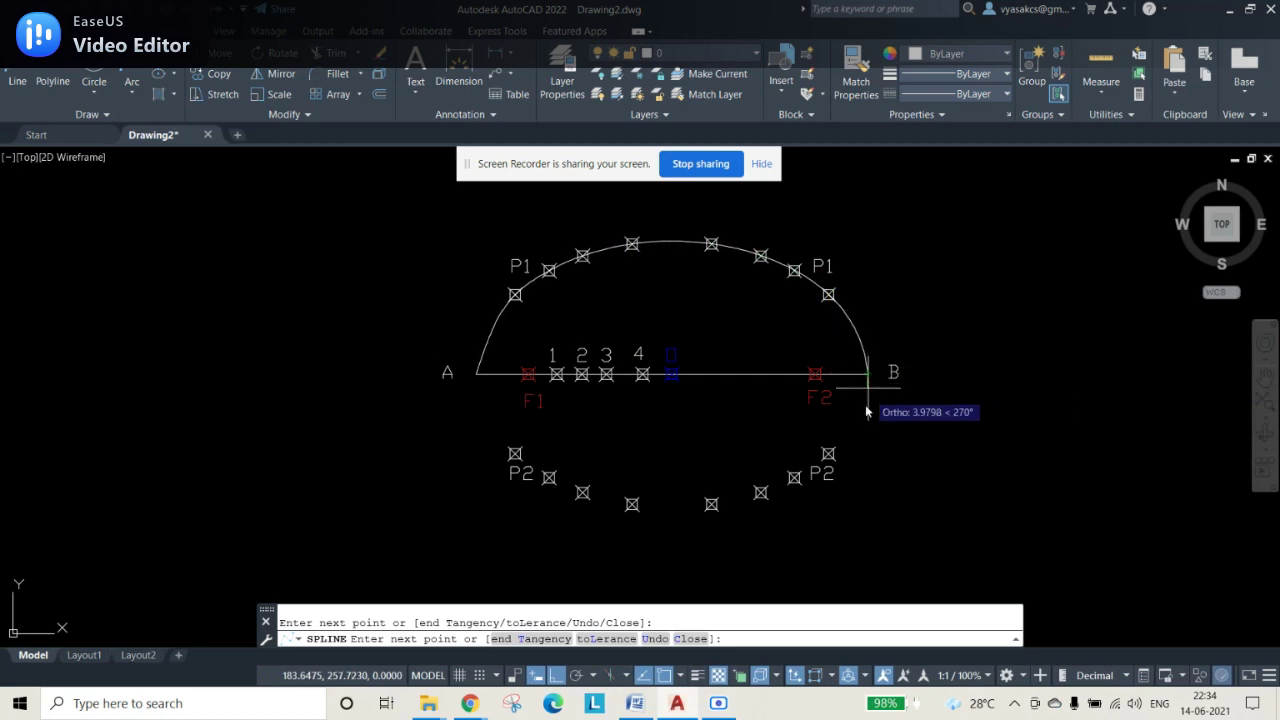
Step: Continue the spline from end B through the eight lower curve points and close it at end A
left_click(828, 453)
left_click(795, 478)
left_click(761, 492)
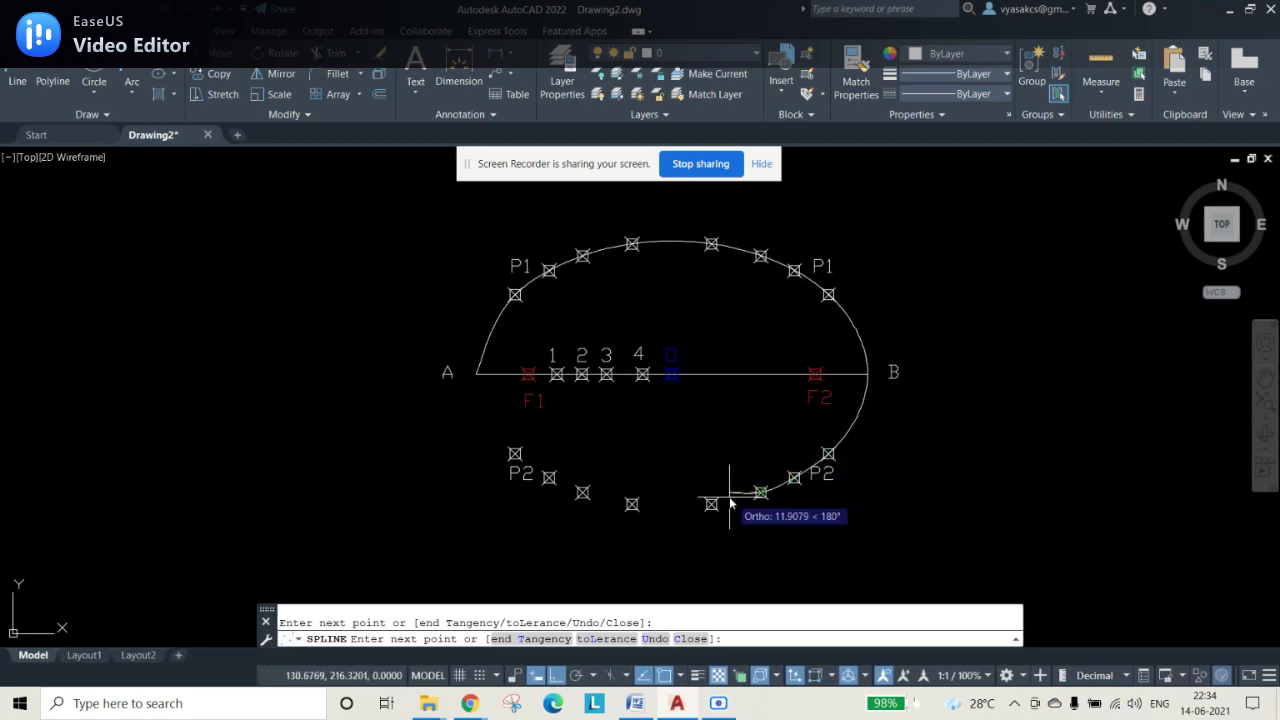
left_click(711, 504)
left_click(631, 504)
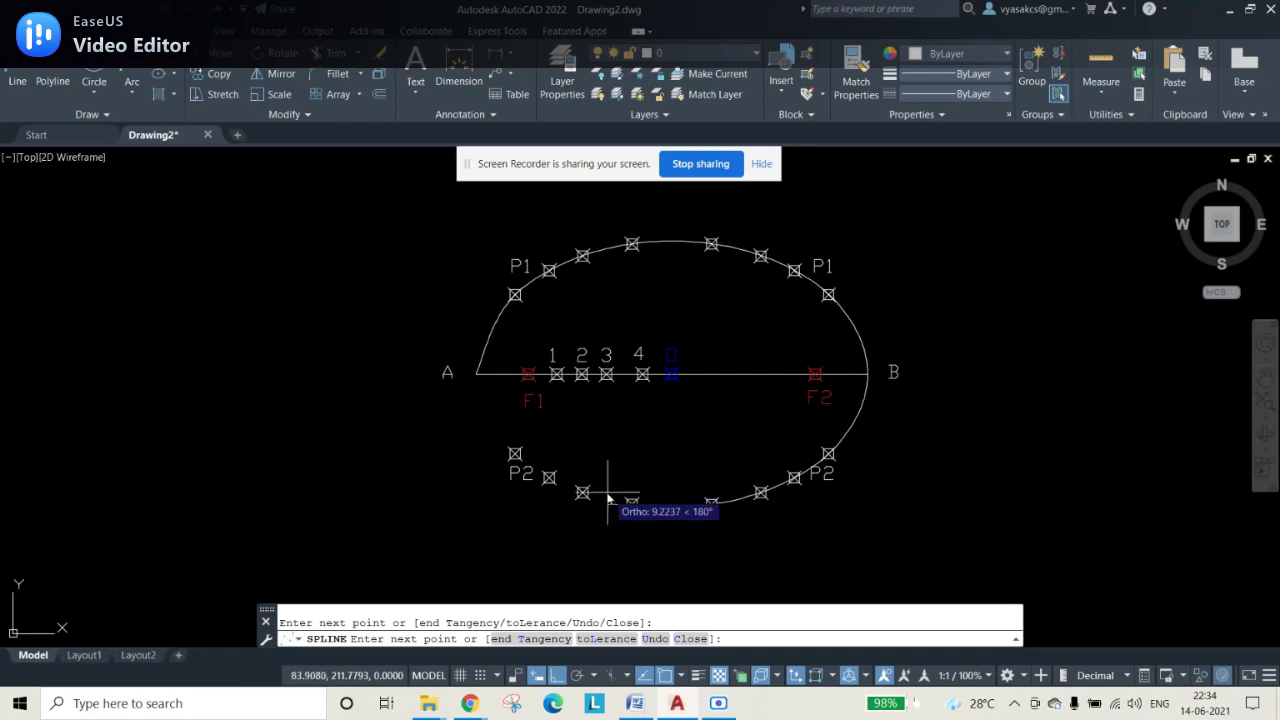
left_click(582, 492)
left_click(549, 477)
left_click(515, 453)
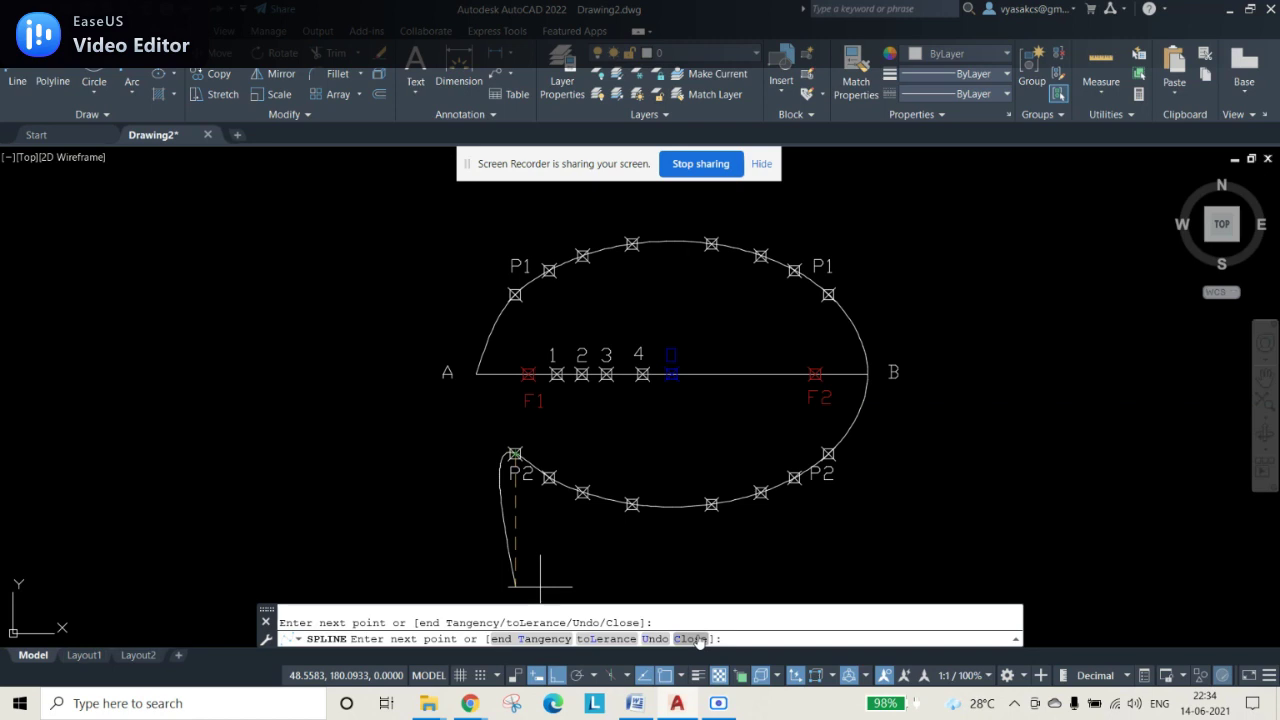
left_click(698, 640)
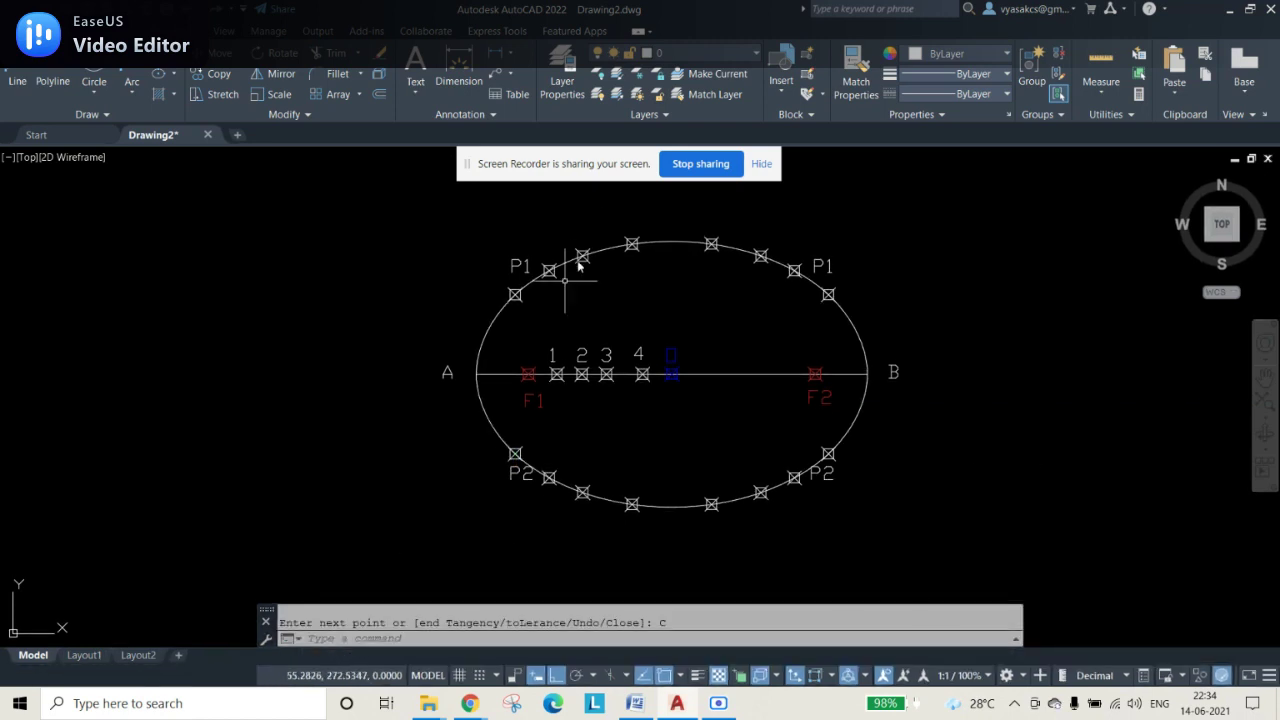
Step: Set the elliptical spline's colour to yellow 241,235,31 and its lineweight to 0.30 mm
left_click(679, 255)
left_click(965, 53)
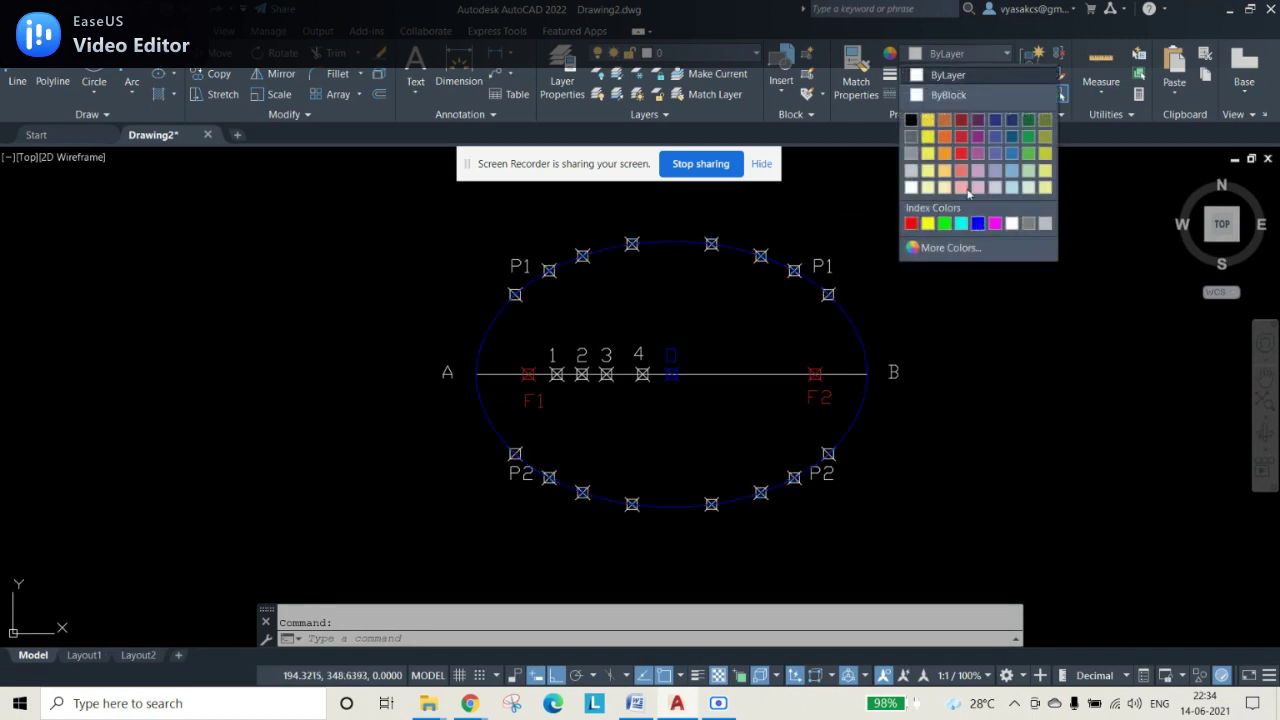
left_click(928, 136)
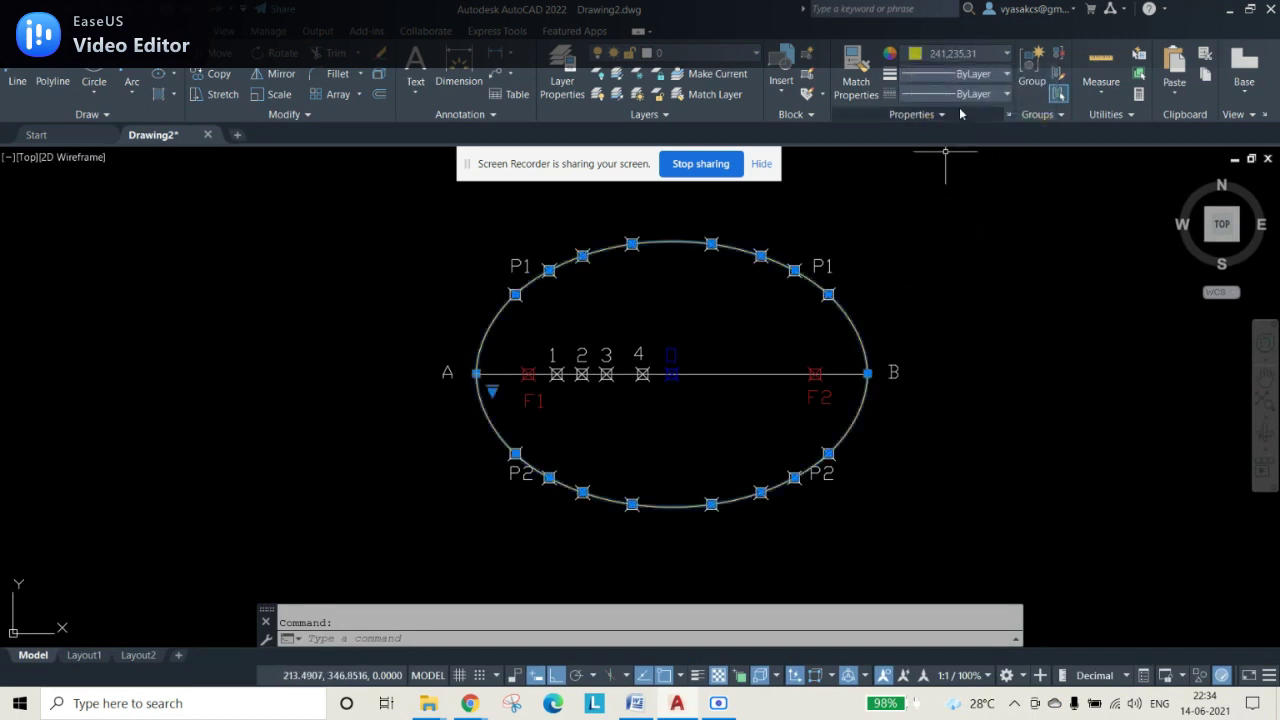
left_click(974, 74)
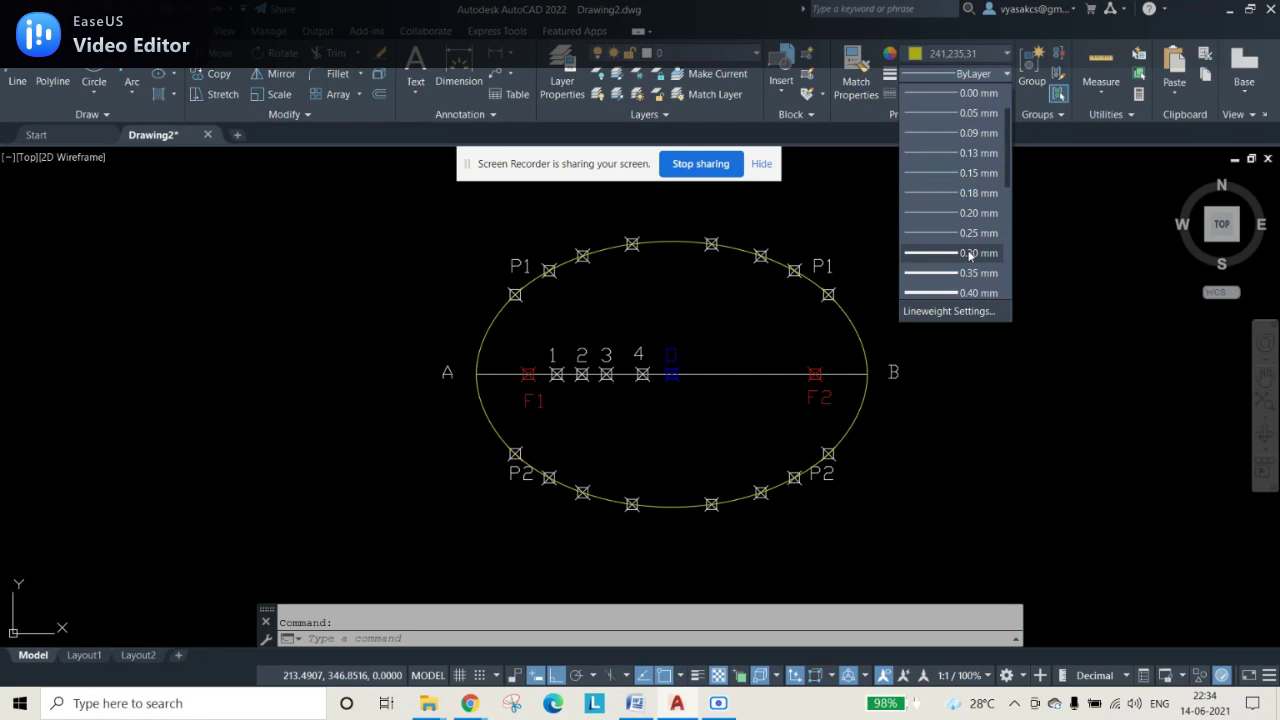
left_click(969, 256)
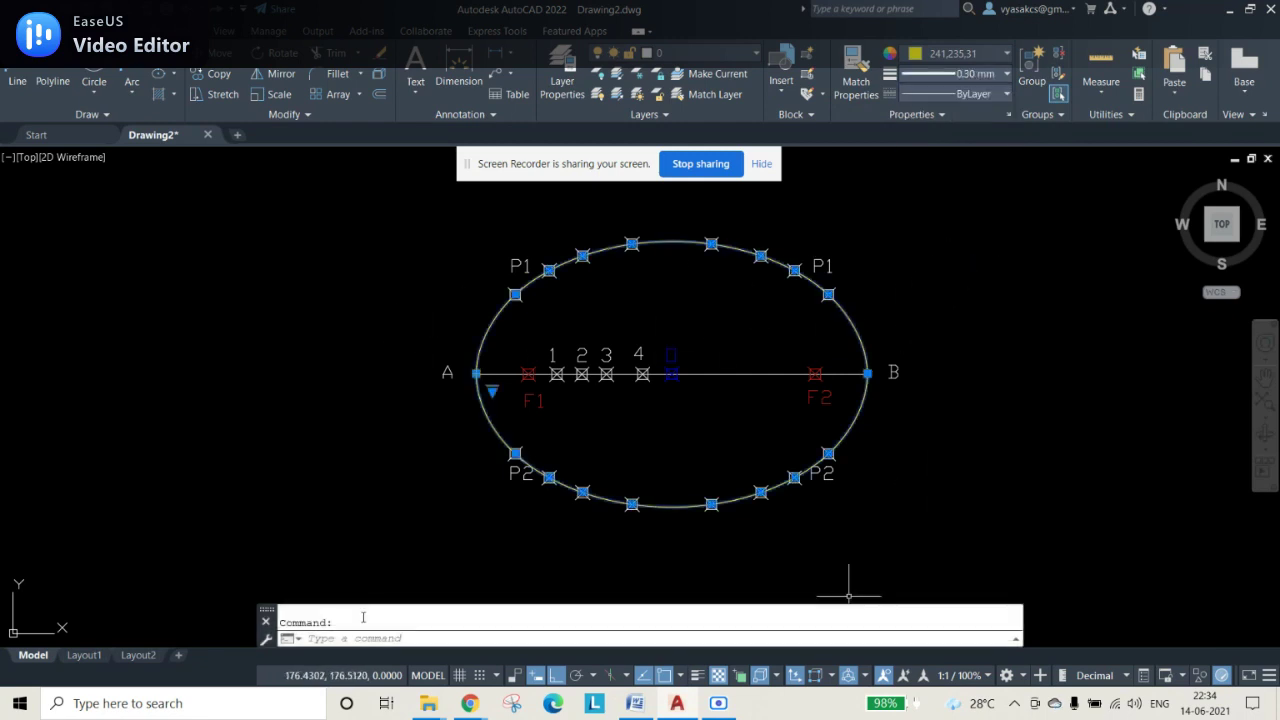
Step: Turn on lineweight display so the elliptical spline shows its thickness, and clear the selection
left_click(695, 680)
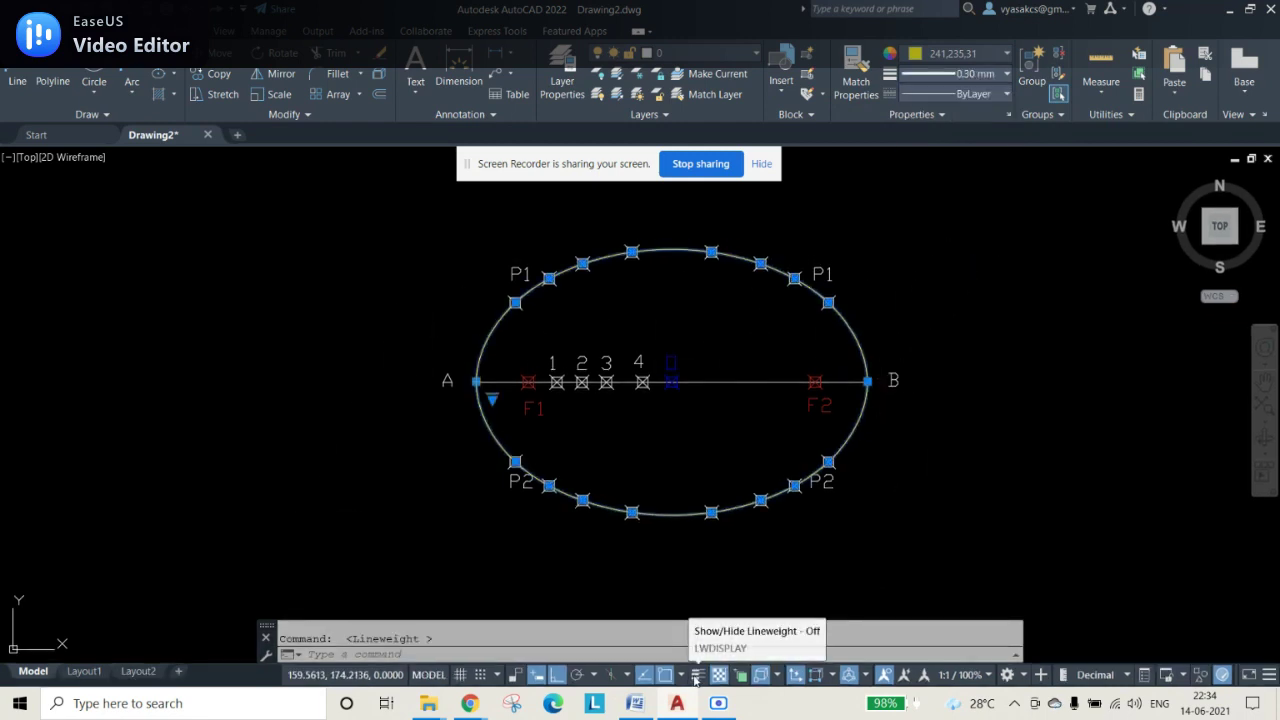
key("Escape")
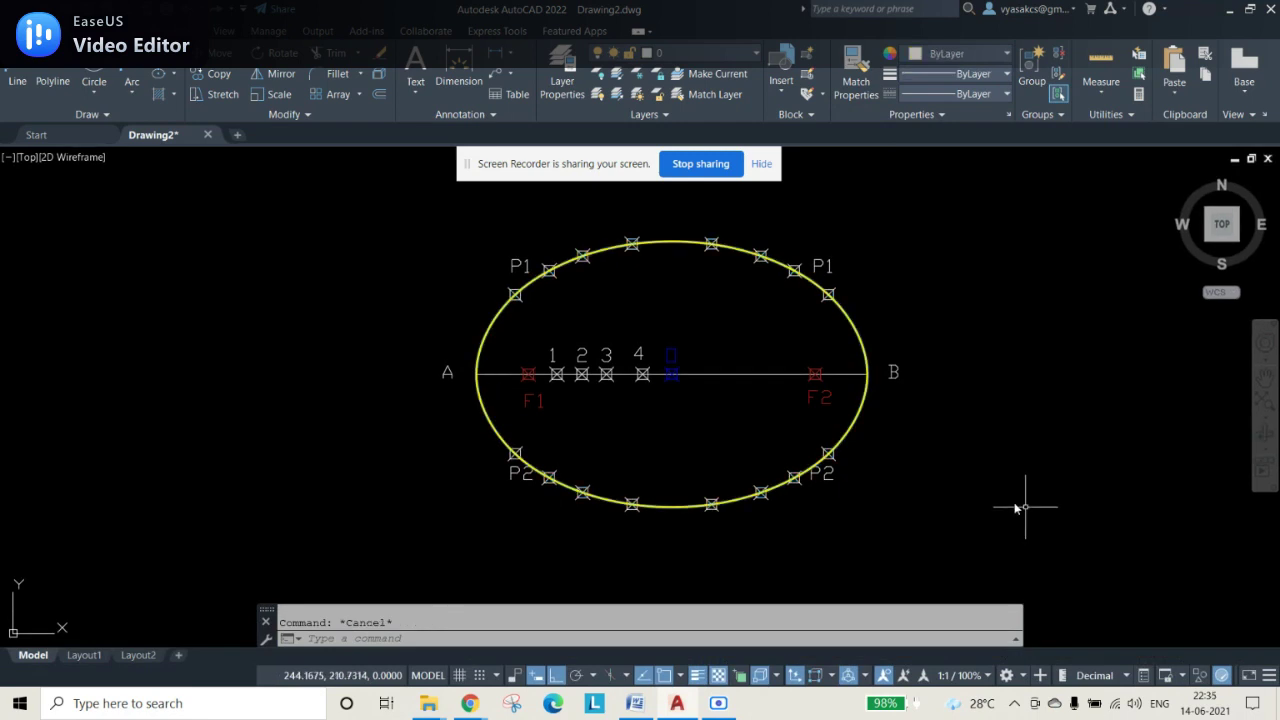
Step: Create a multiline text box left of the ellipse and fill it with the "Construction of Ellipse" problem statement copied from the Word document
type("MT")
key("Return")
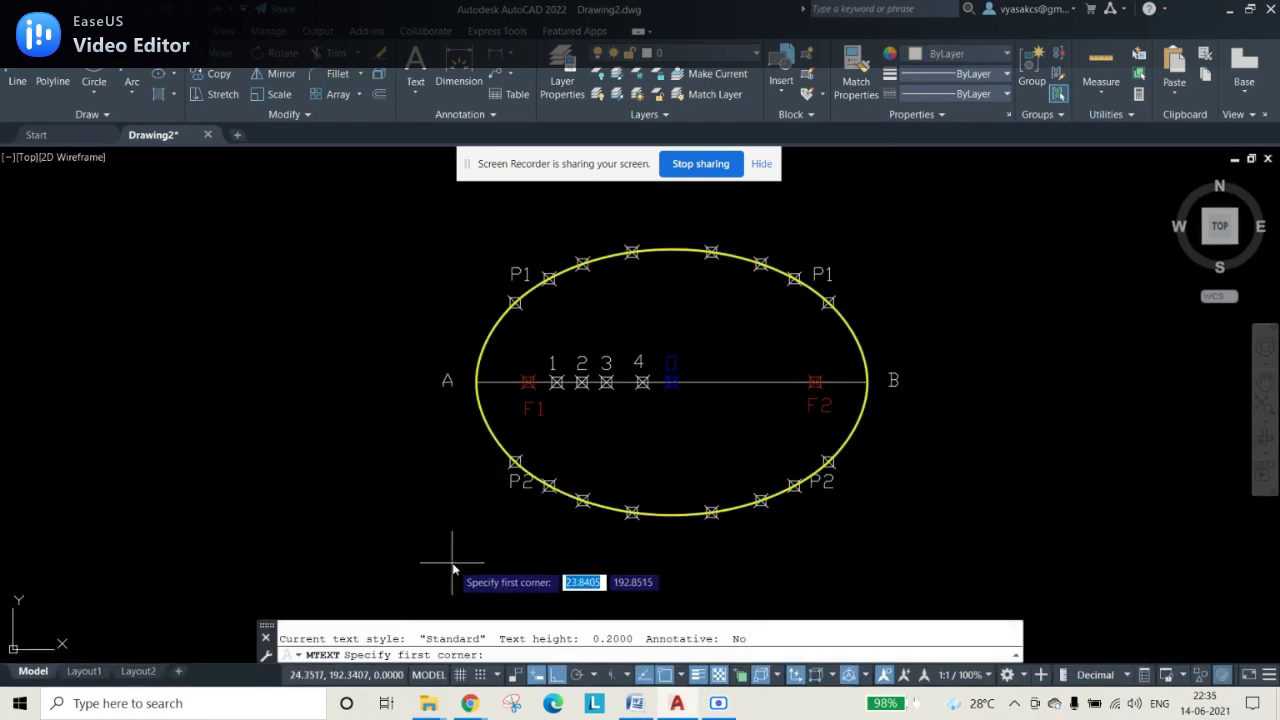
left_click(152, 298)
left_click(250, 415)
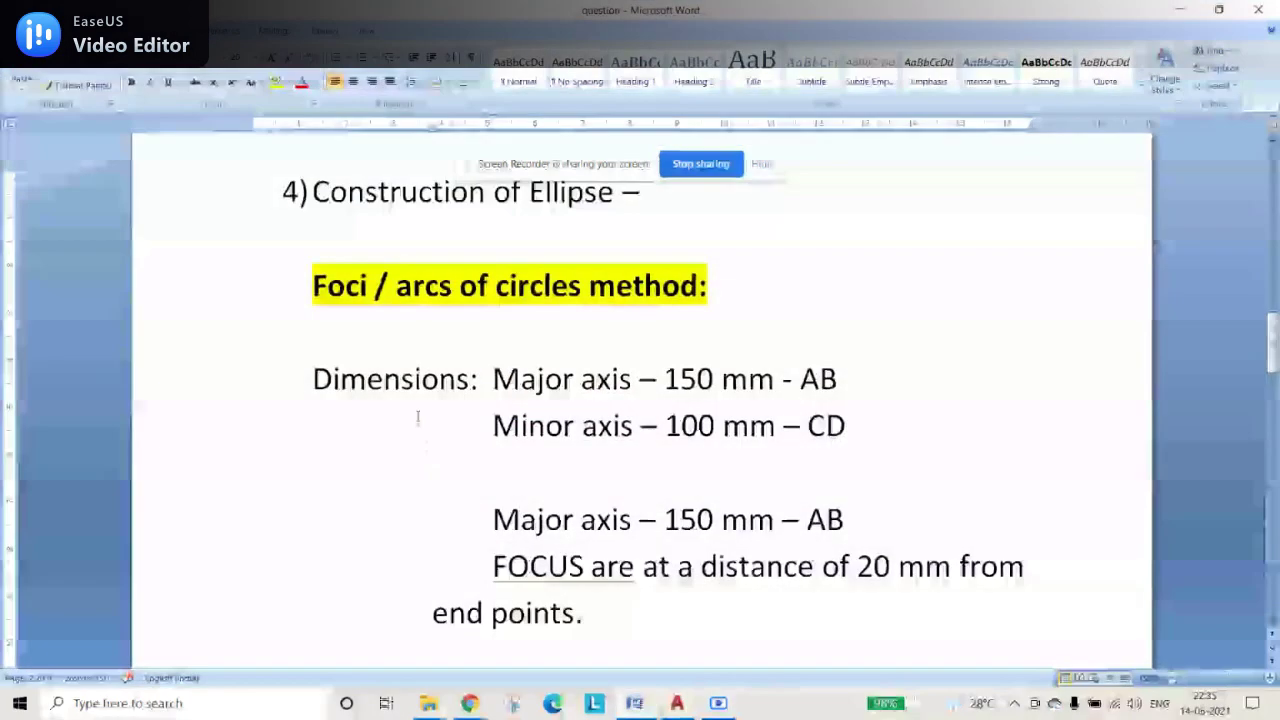
left_click_drag(313, 191, 594, 606)
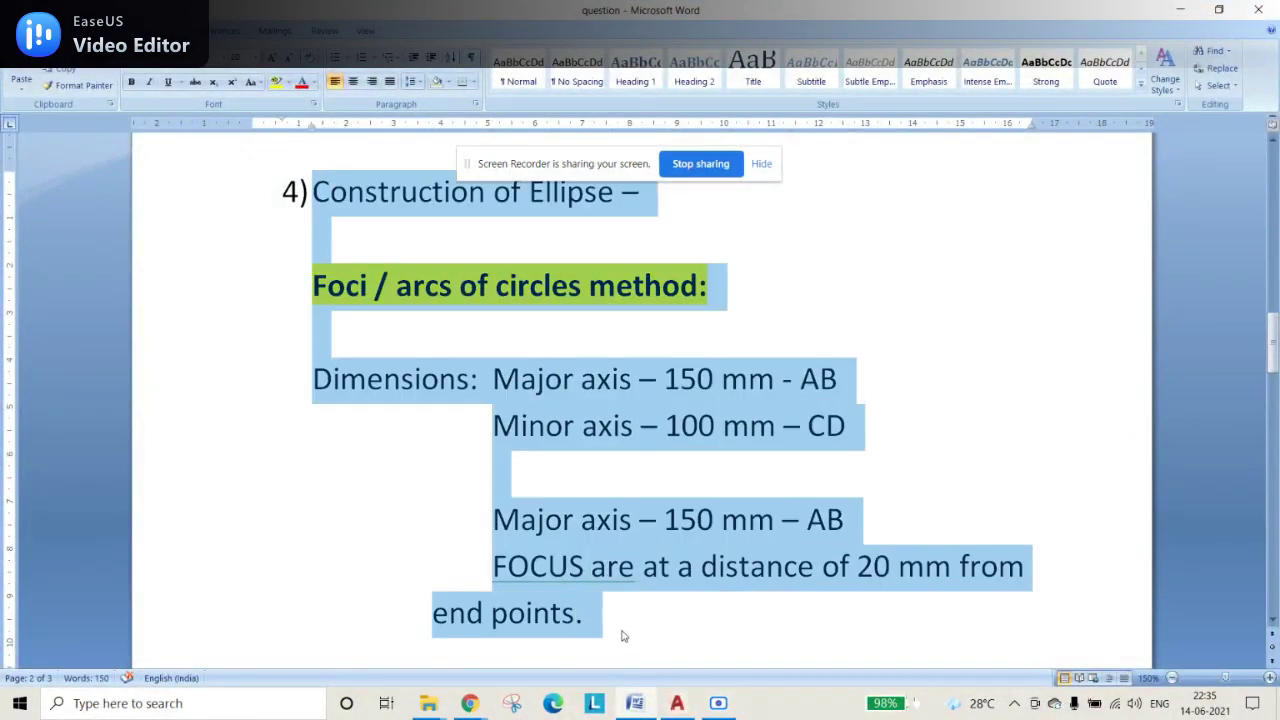
left_click(678, 705)
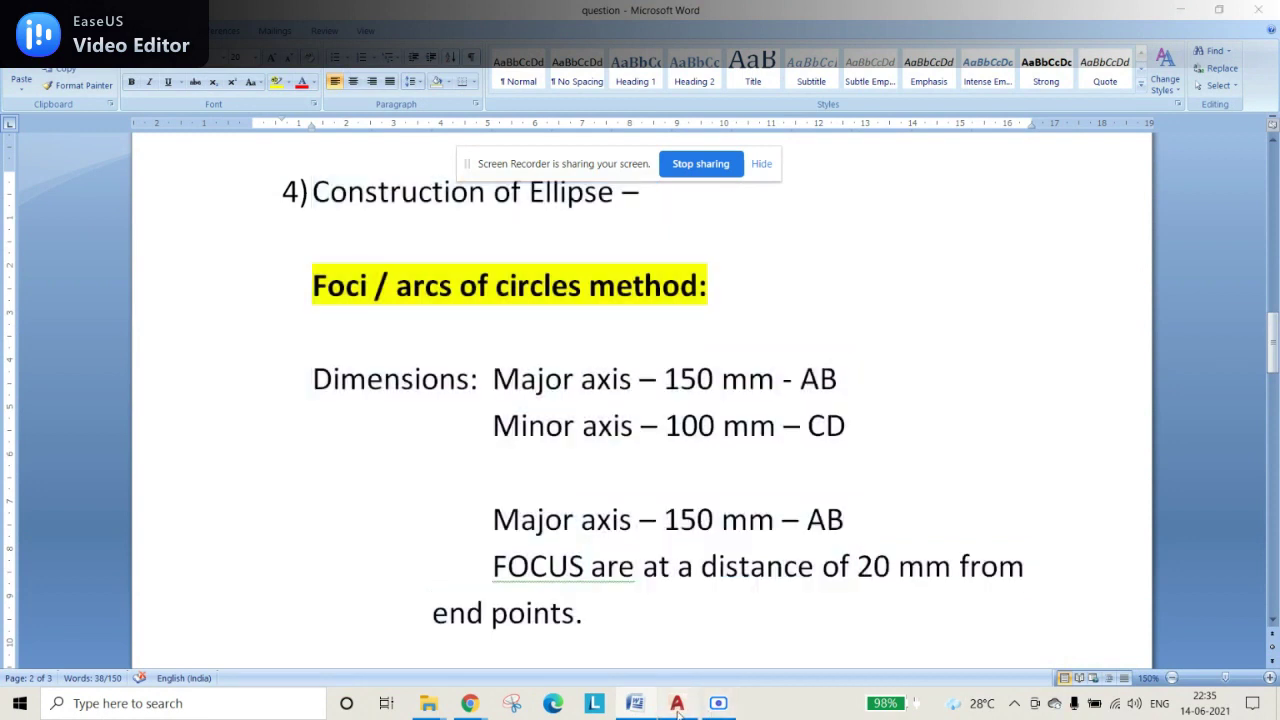
key("ctrl+v")
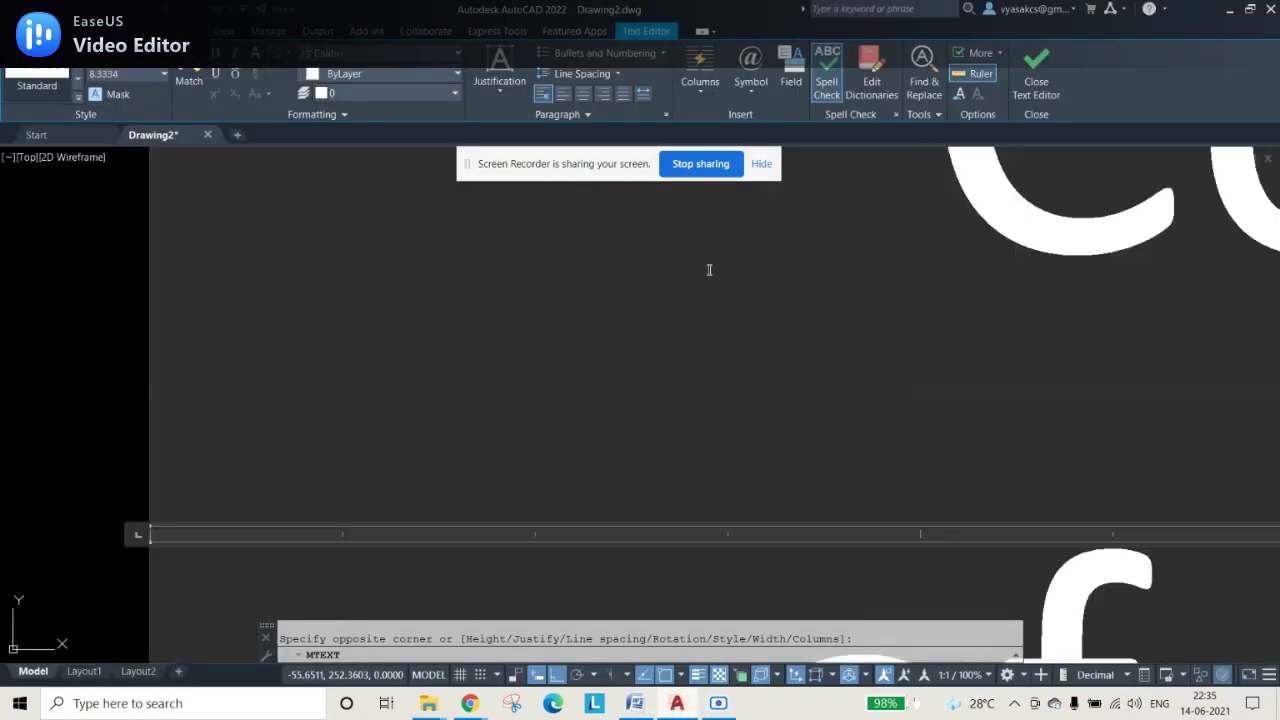
key("ctrl+Return")
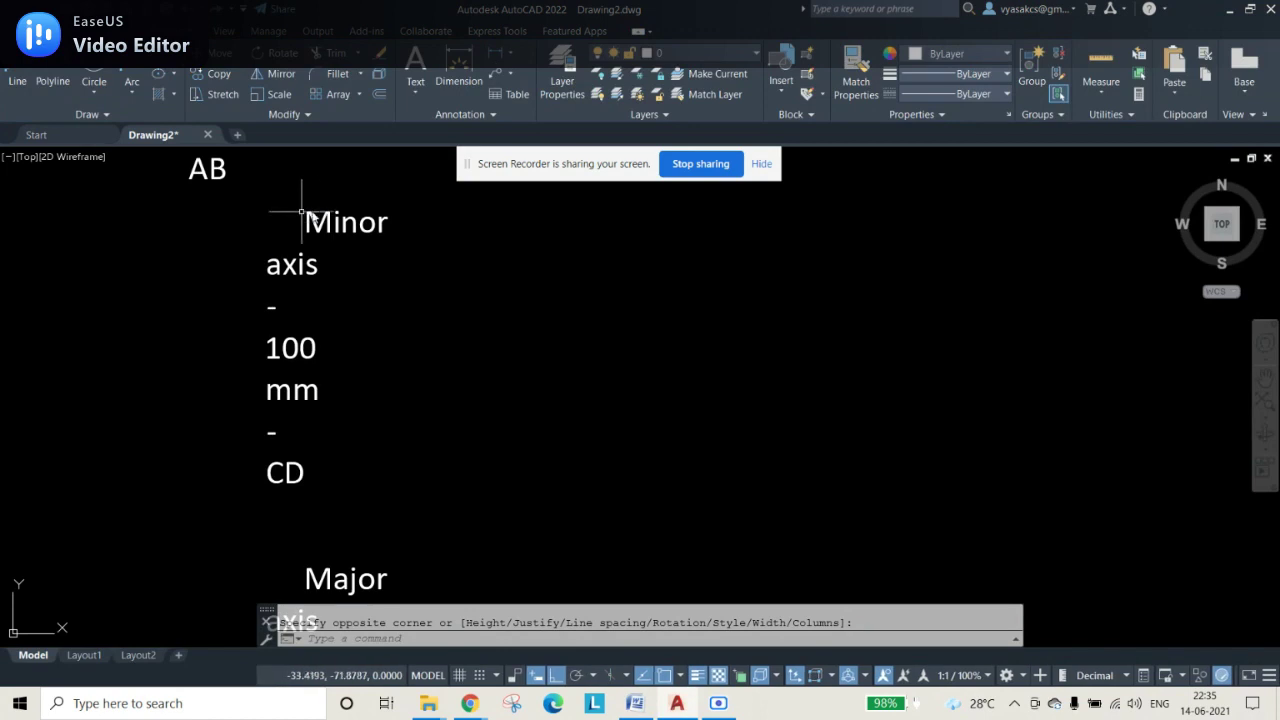
key("Escape")
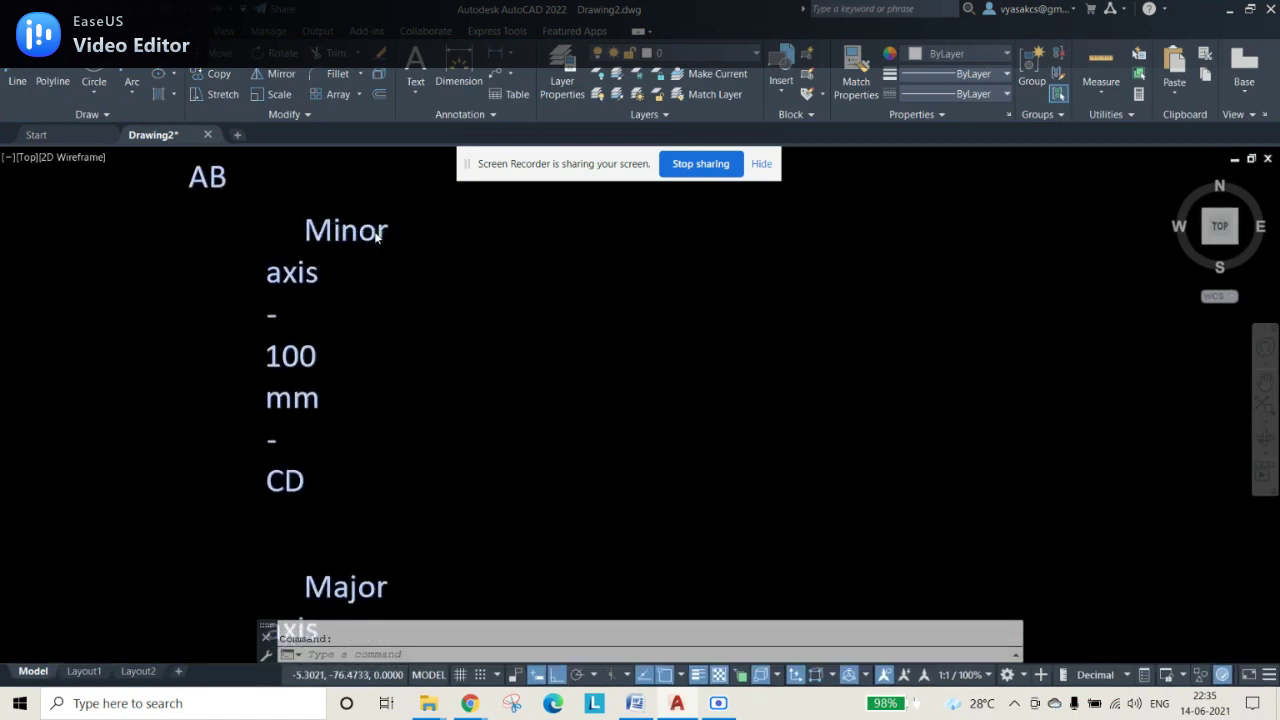
Step: Widen the pasted problem text horizontally by about 476 units so that each statement fits on one line
scroll(377, 233, "down", 5)
scroll(388, 263, "down", 3)
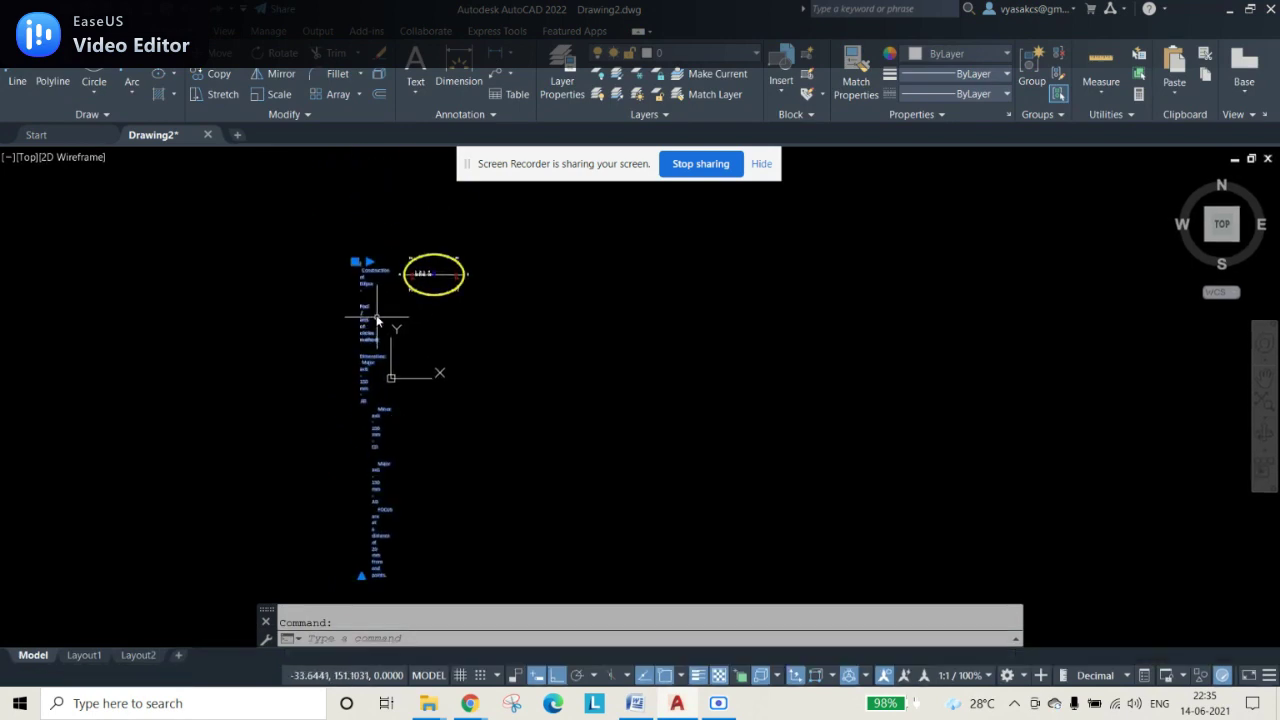
left_click(369, 263)
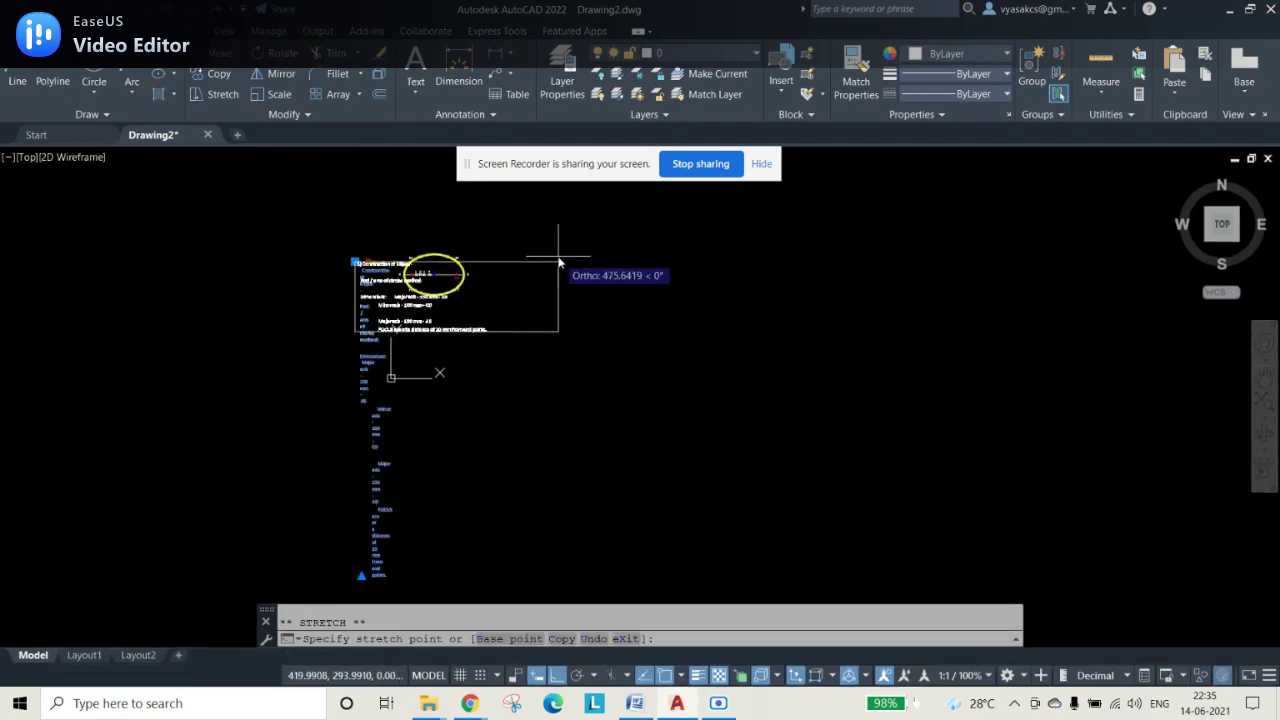
left_click(558, 262)
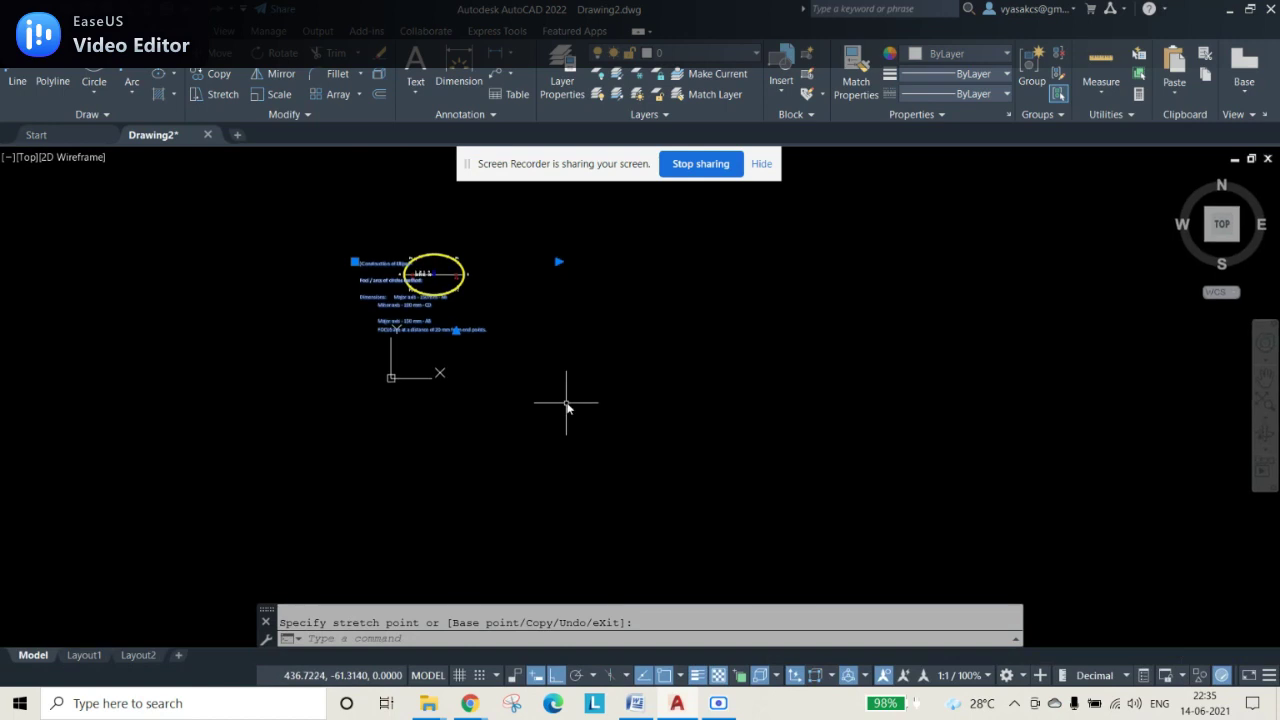
key("Escape")
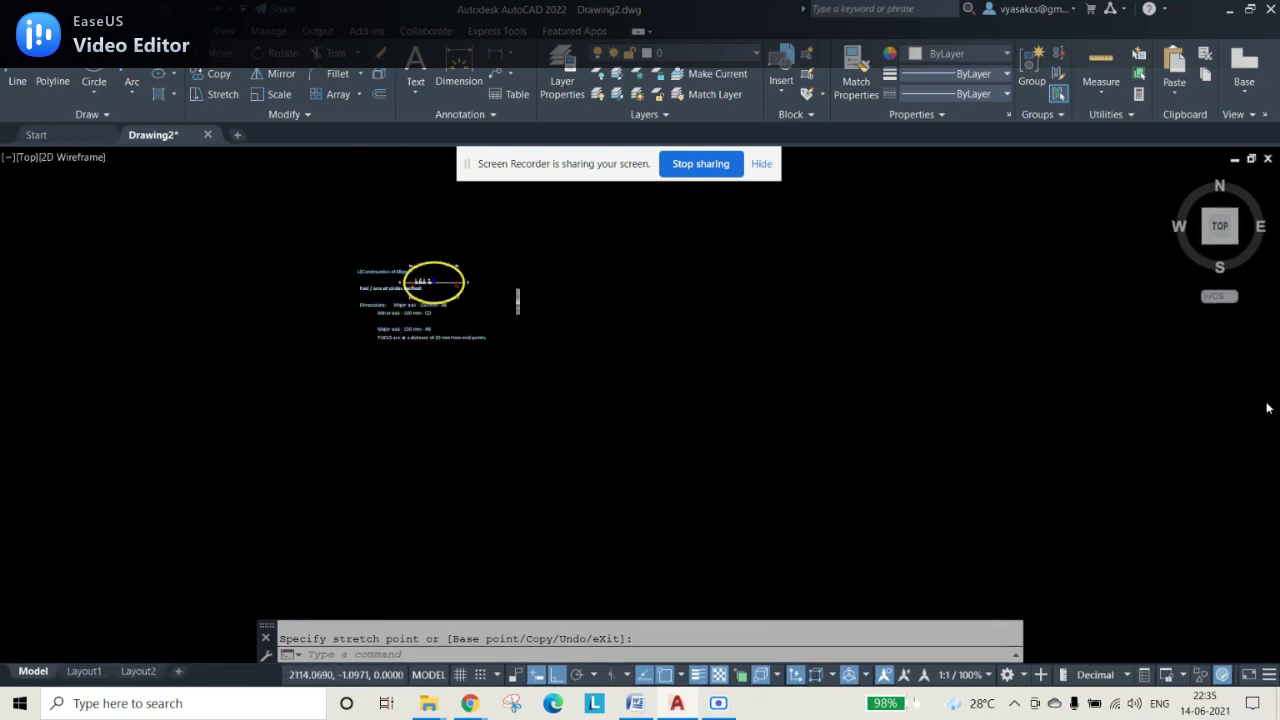
Step: Move the problem text horizontally to the left, away from the ellipse's centre
scroll(381, 282, "up", 8)
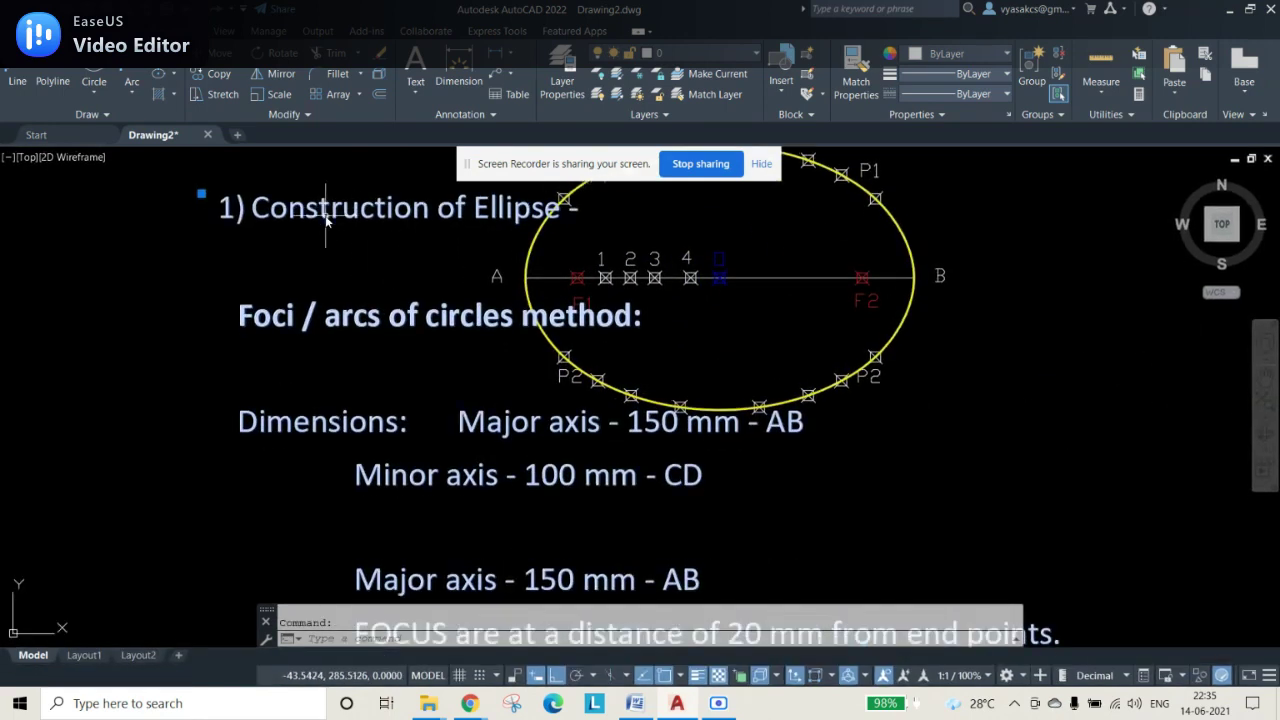
left_click(201, 195)
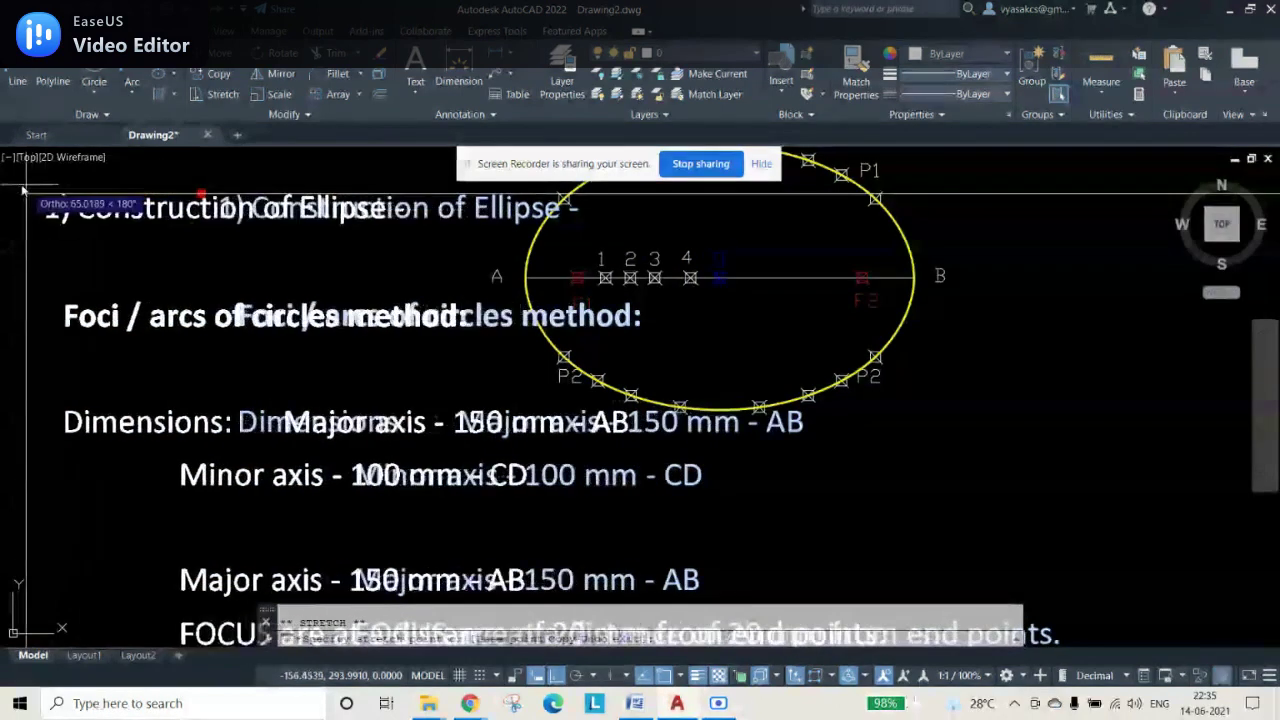
key("Escape")
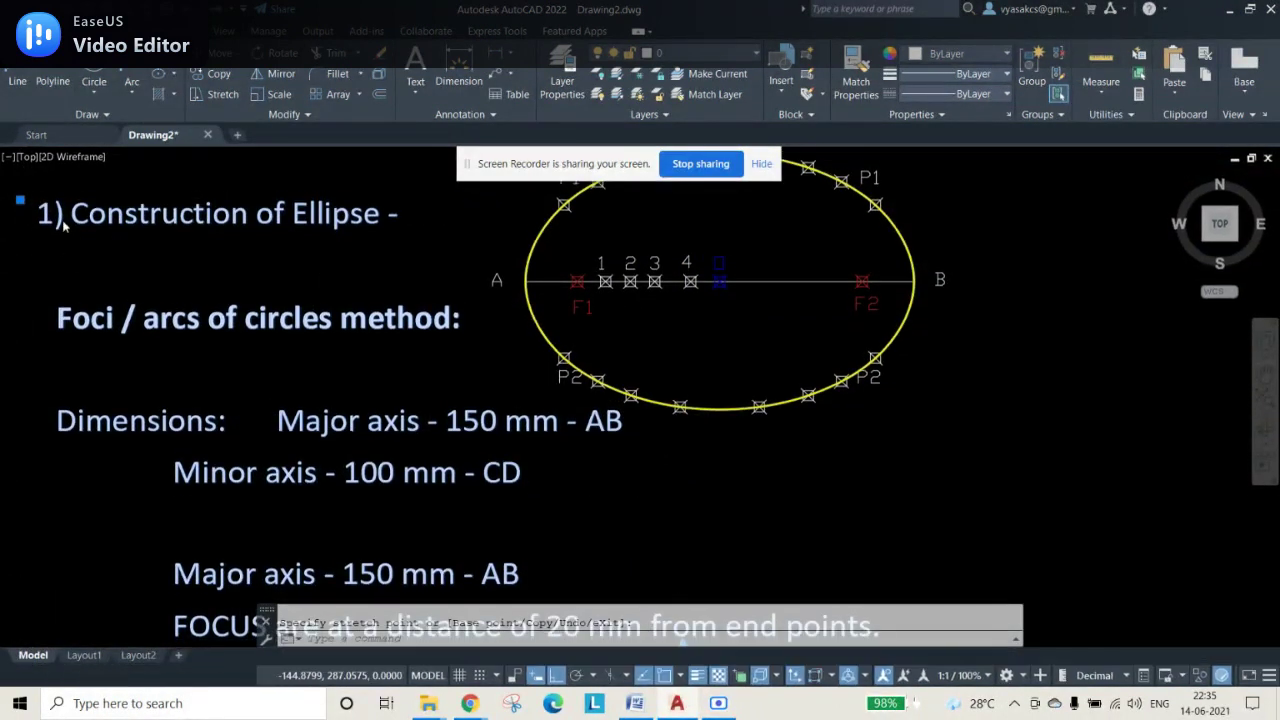
Step: Remove the "1)" numbering from the problem text and the blank lines above and below "Foci / arcs of circles method:"
double_click(63, 222)
key("BackSpace")
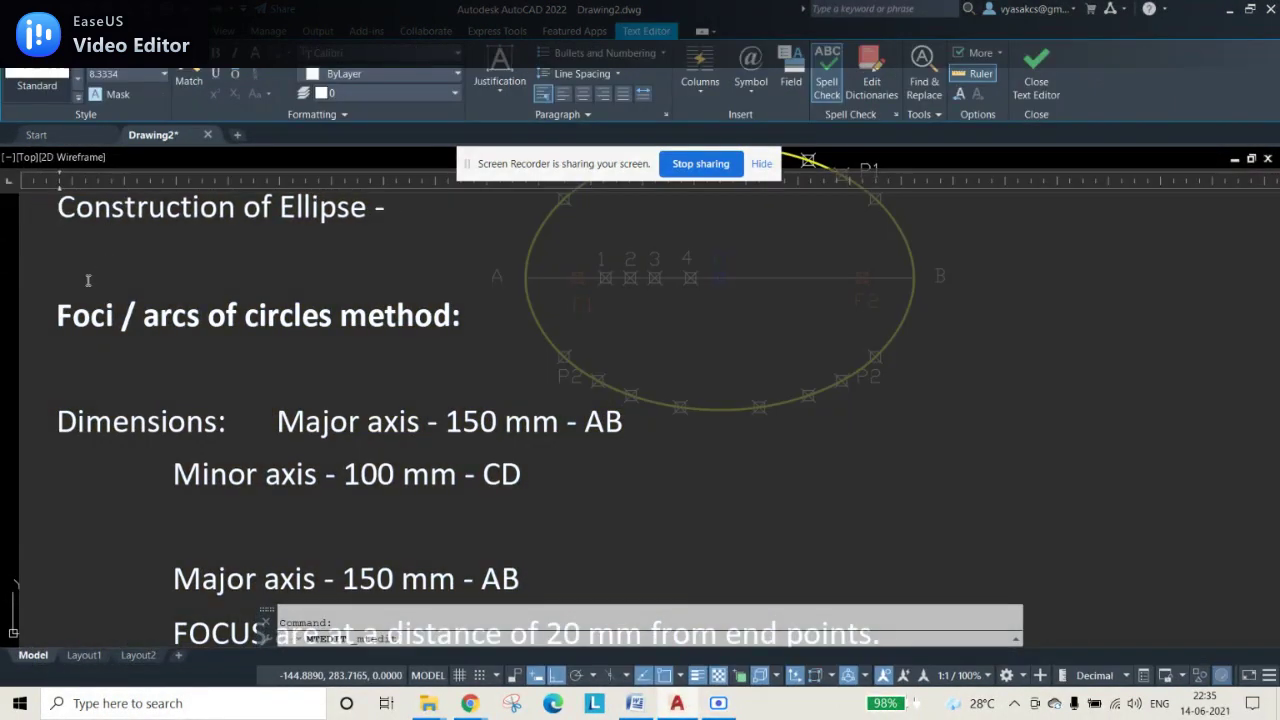
left_click(41, 315)
key("BackSpace")
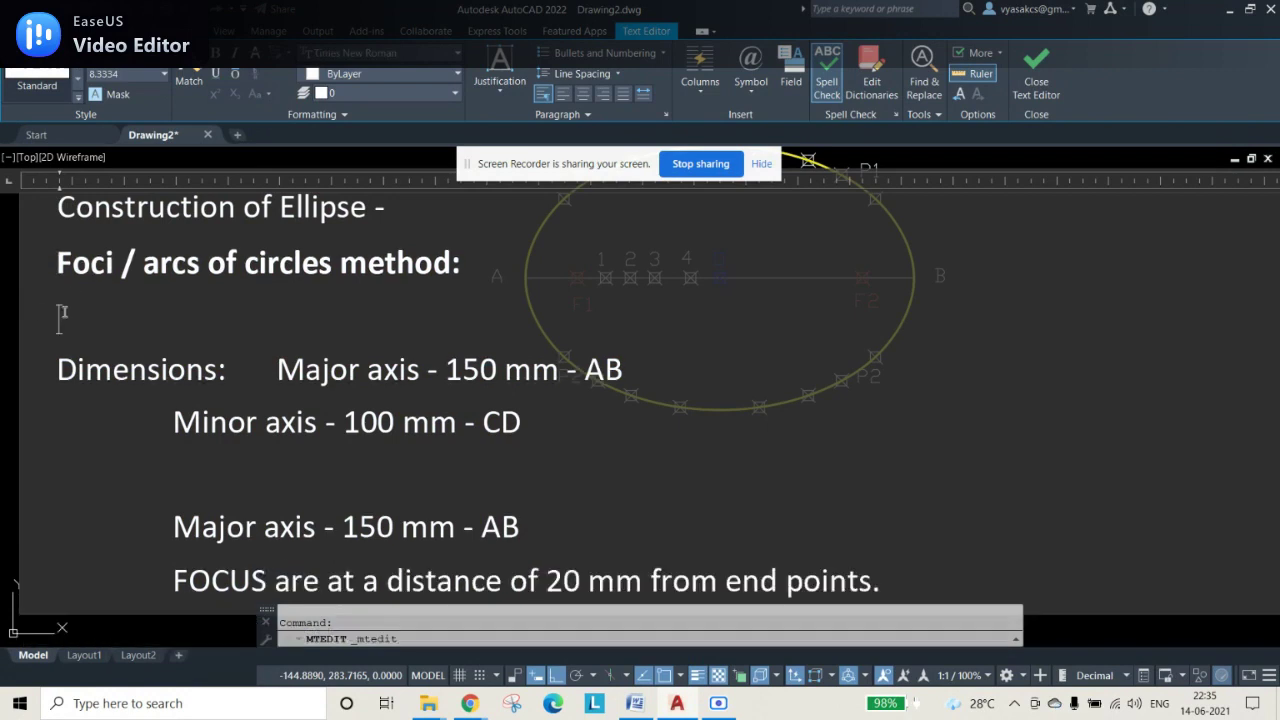
key("Delete")
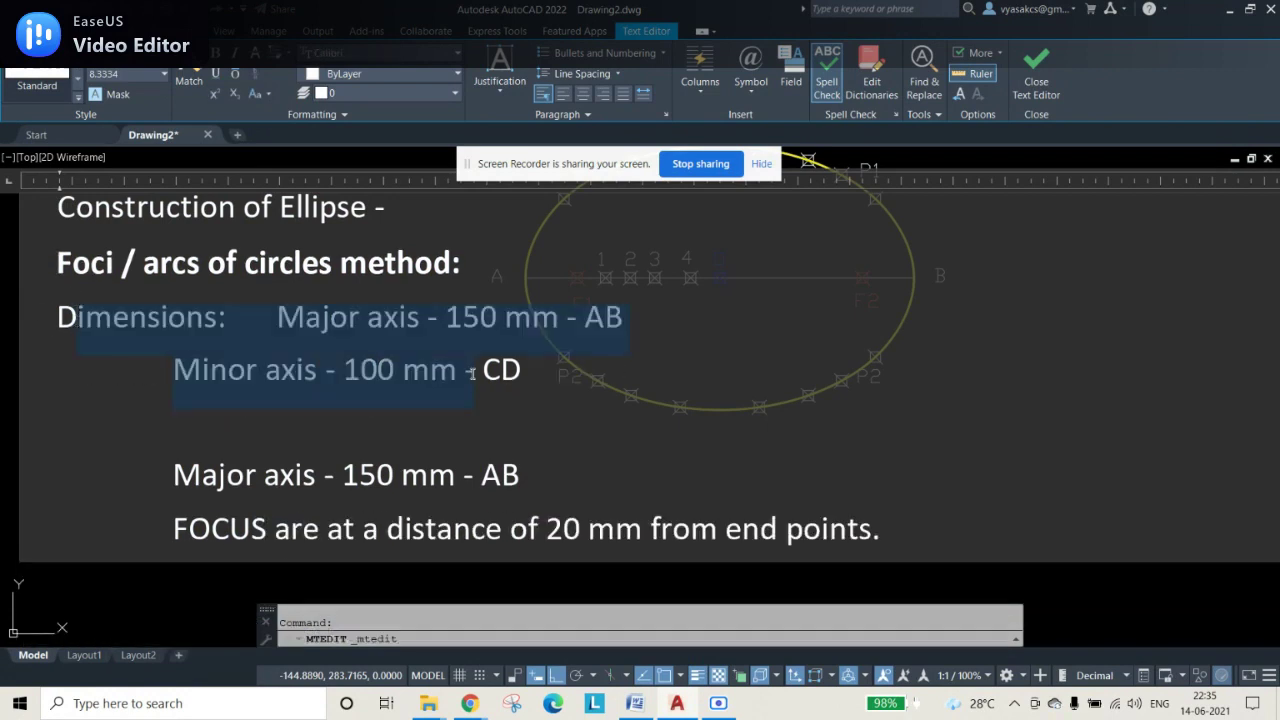
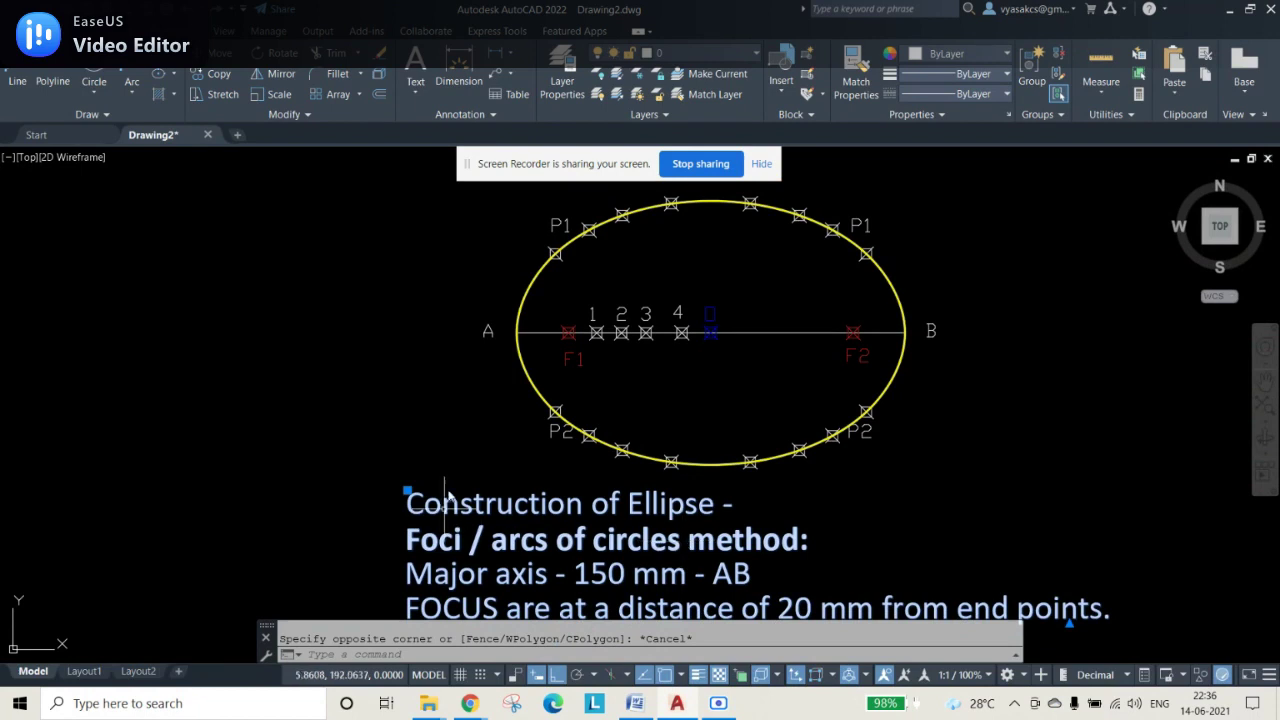
Step: Draw a vertical line, taller than the ellipse, in the empty space to the right of end B
scroll(800, 286, "up", 2)
scroll(805, 286, "down", 2)
mouse_move(805, 286)
middle_mouse_down()
mouse_move(754, 340)
mouse_move(672, 344)
middle_mouse_up()
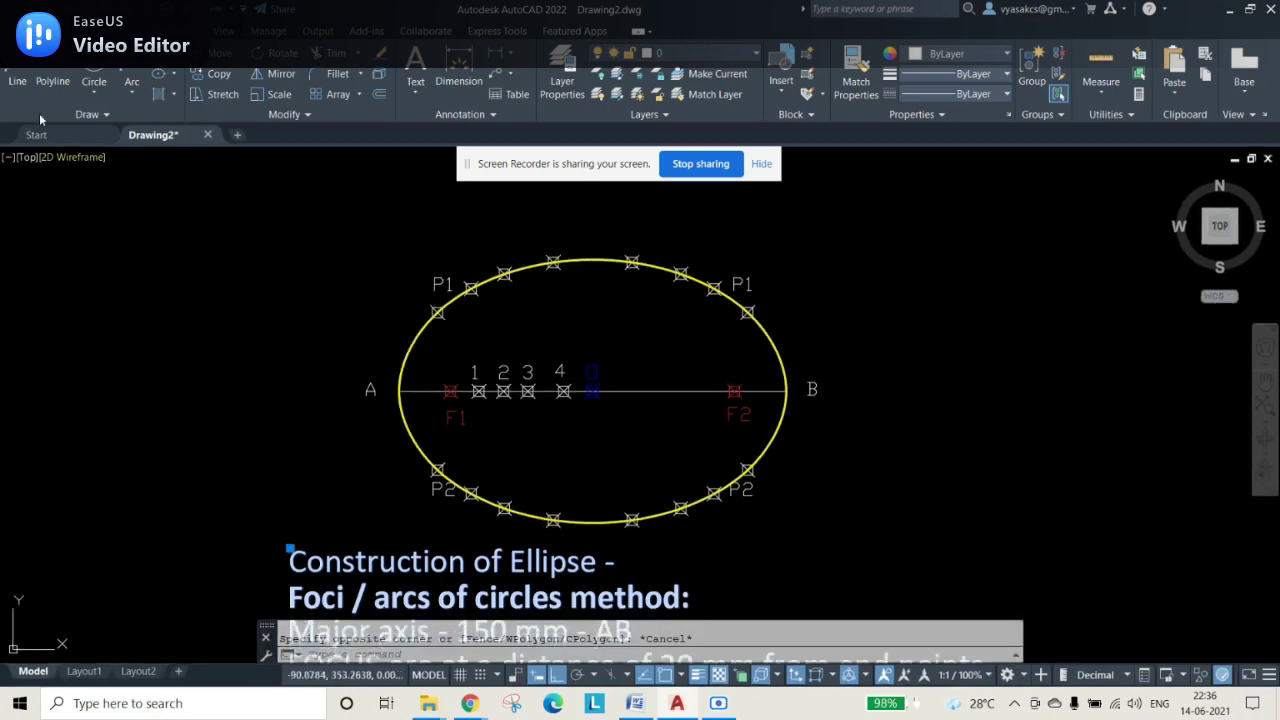
left_click(17, 82)
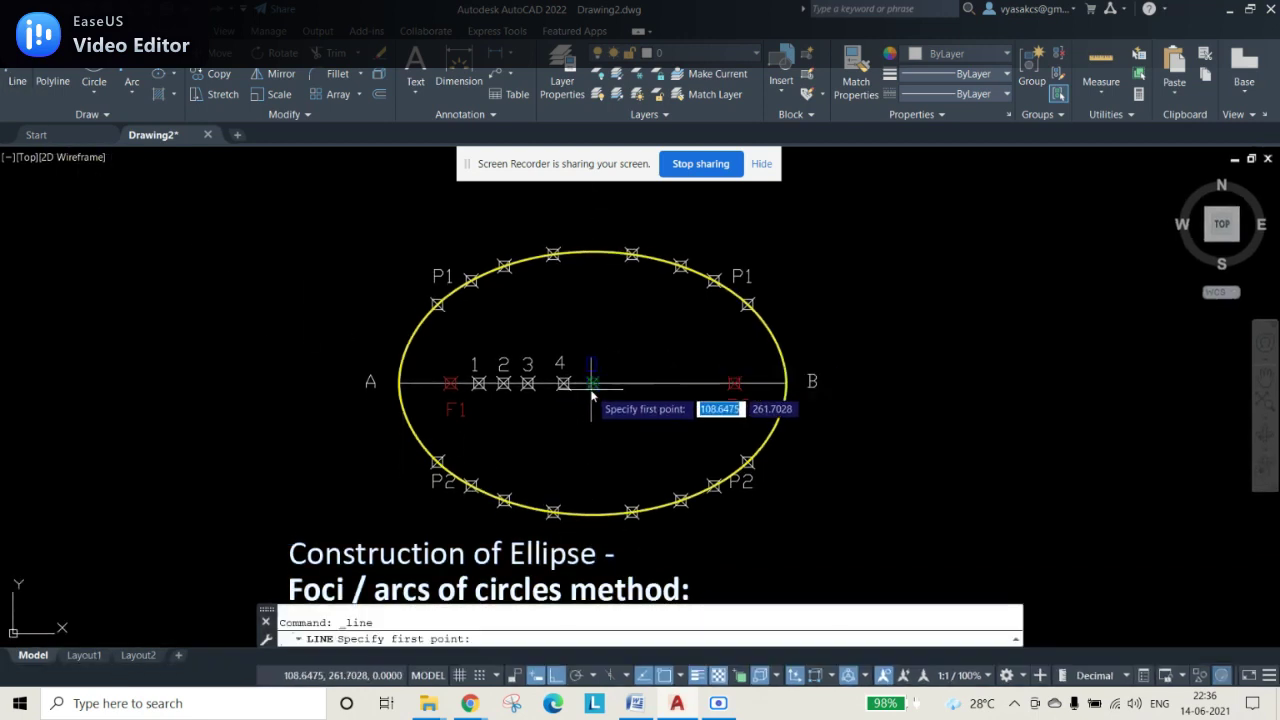
left_click(990, 181)
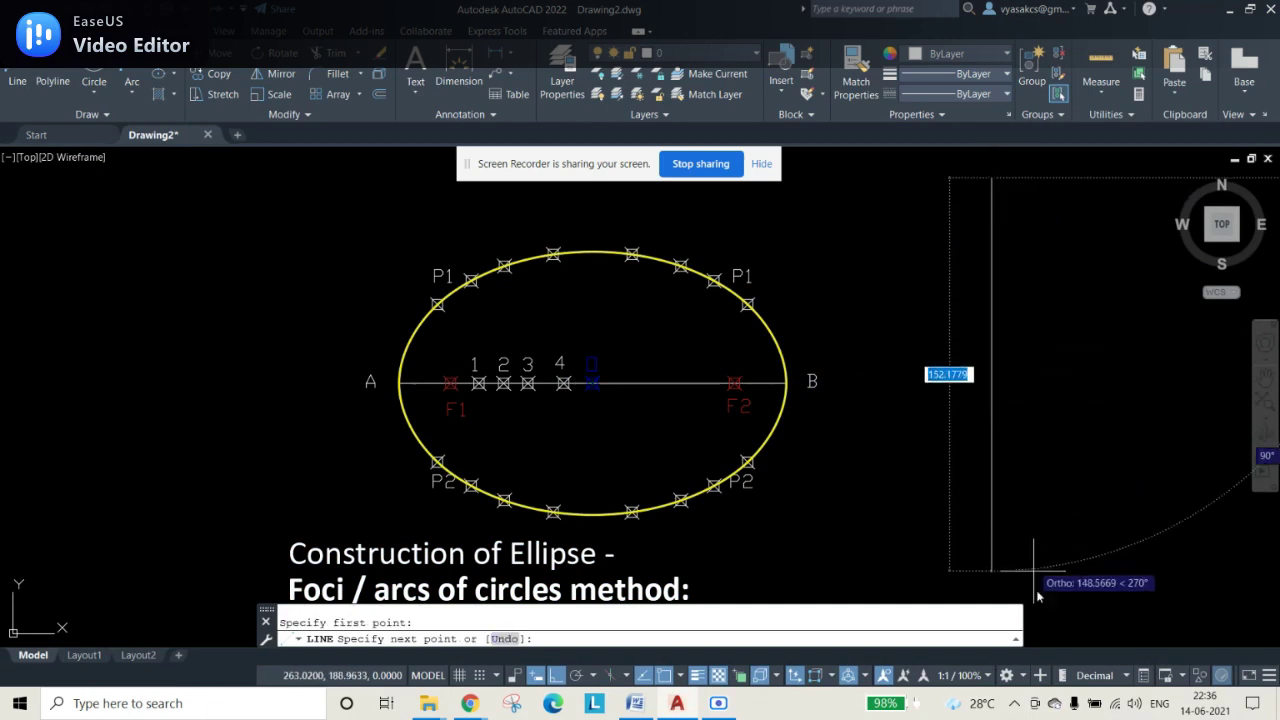
left_click(991, 595)
key("Escape")
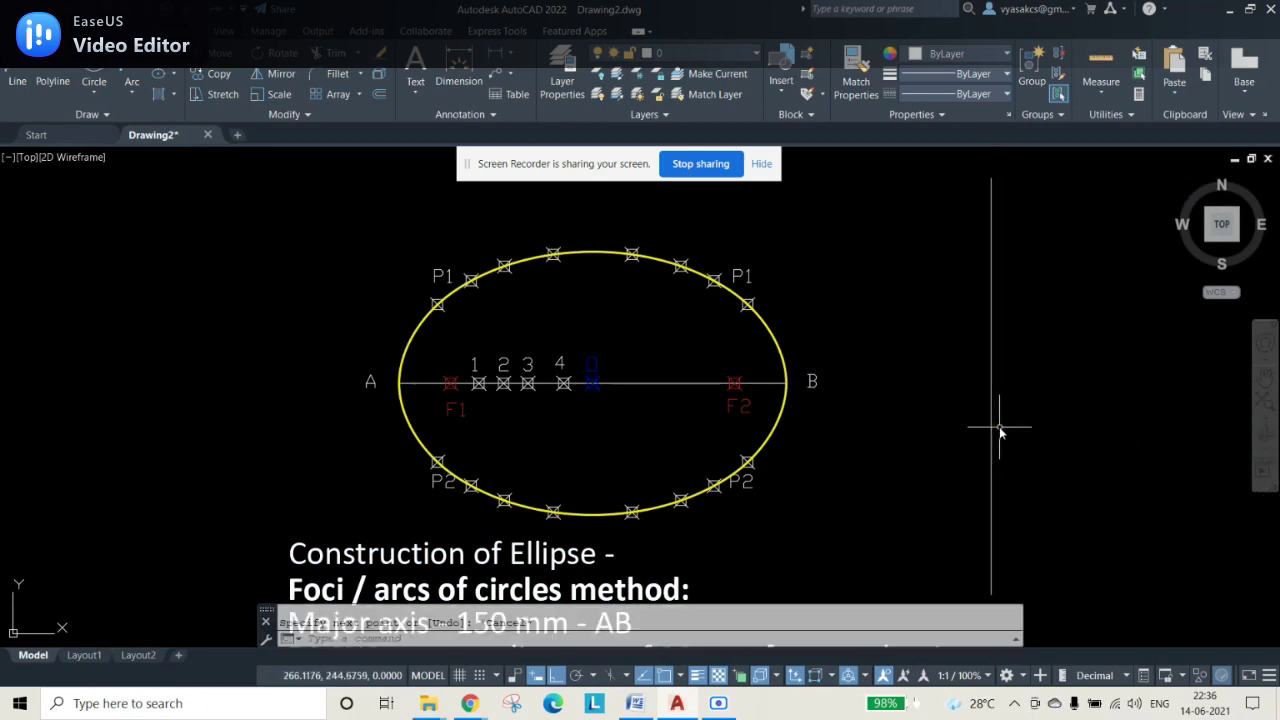
Step: Move the vertical line by its midpoint onto the ellipse's centre point O
left_click(991, 395)
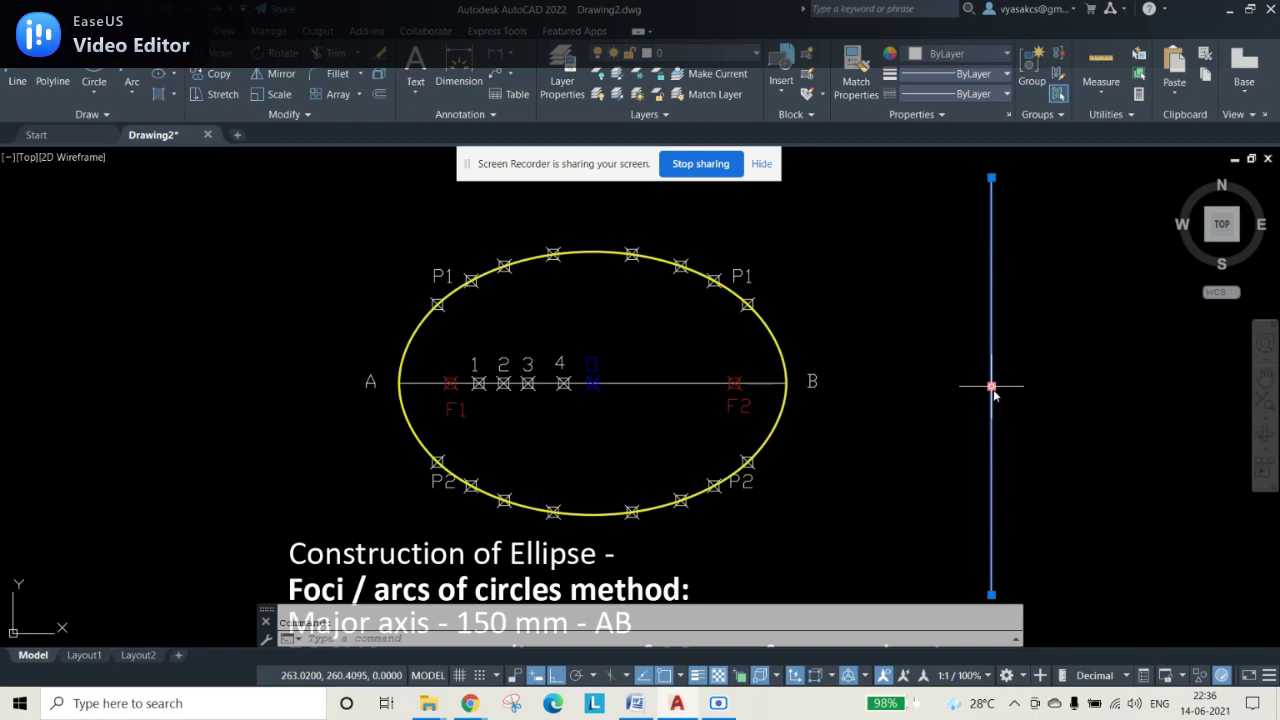
left_click(992, 389)
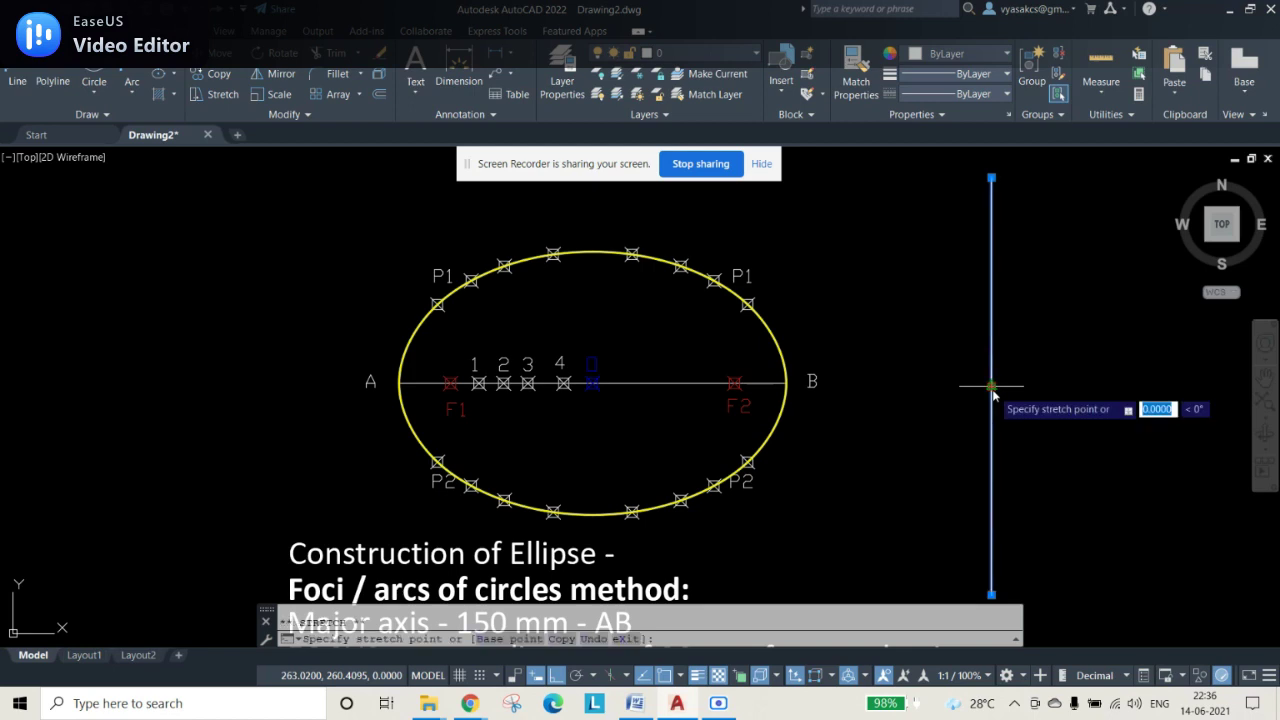
left_click(593, 383)
key("Escape")
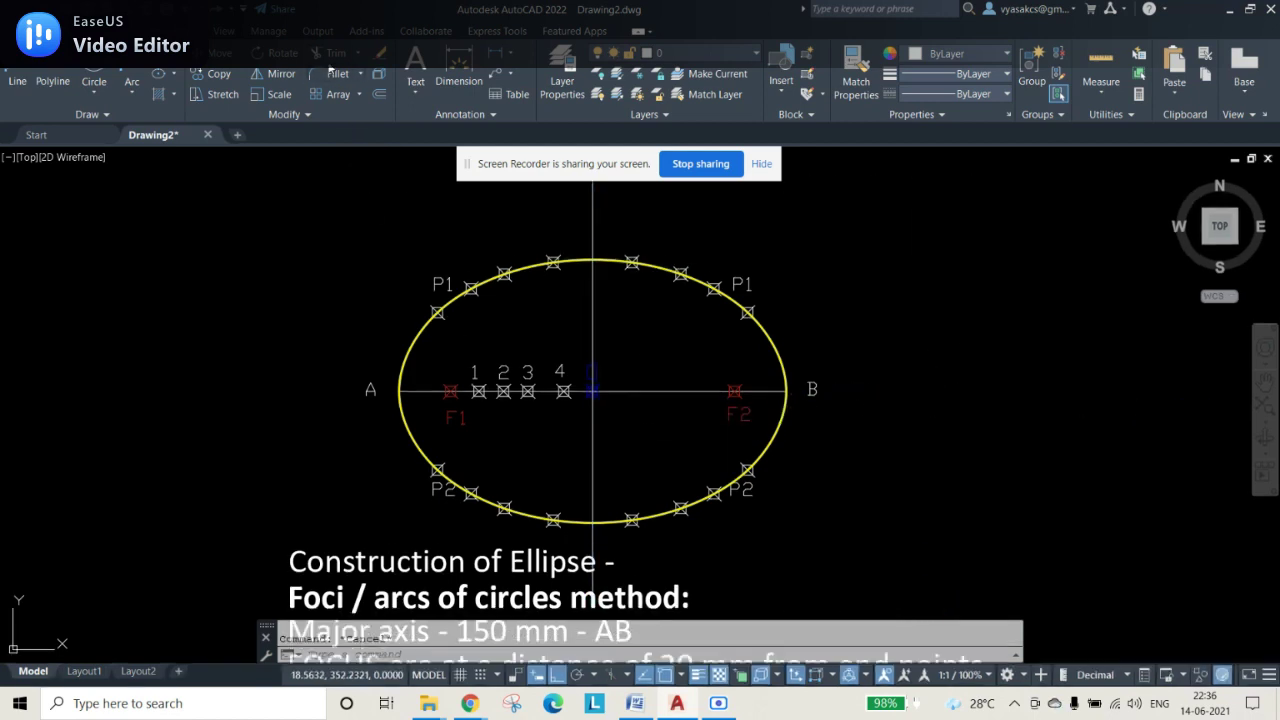
Step: Trim the vertical line's ends outside the ellipse and set the remaining minor axis line's colour to magenta
left_click(330, 58)
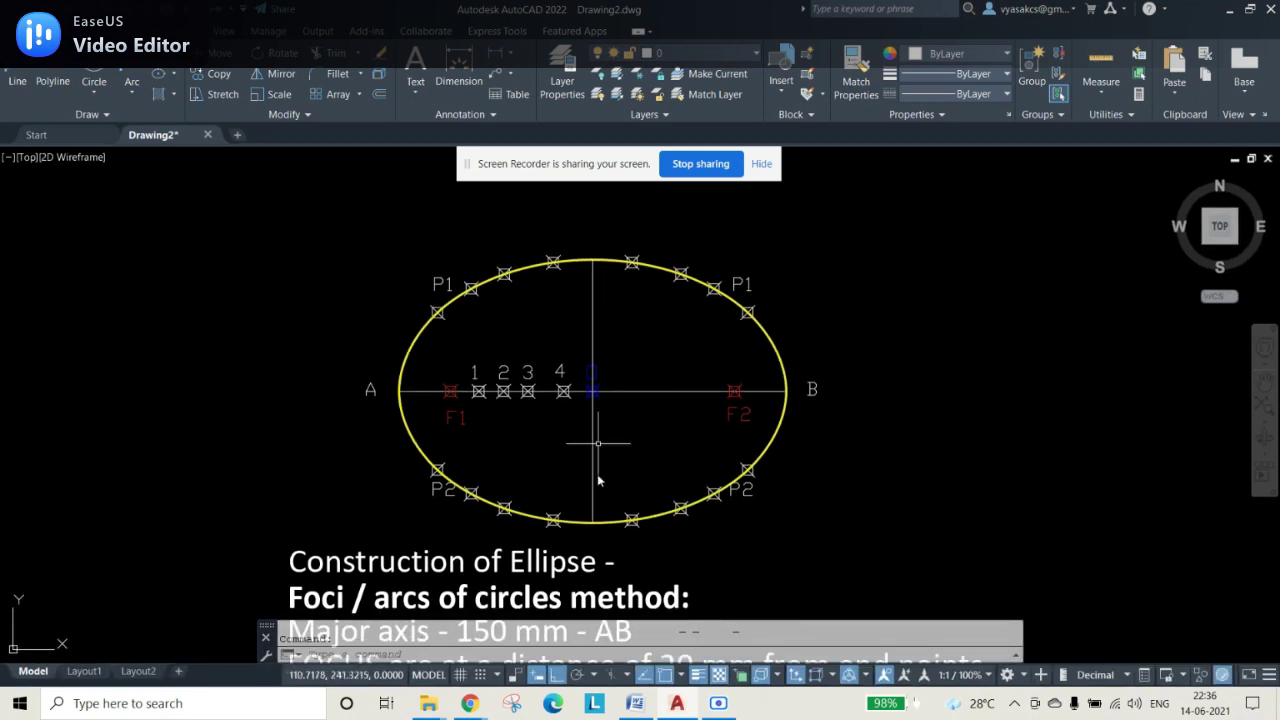
left_click(592, 314)
left_click(958, 74)
left_click(958, 72)
left_click(978, 55)
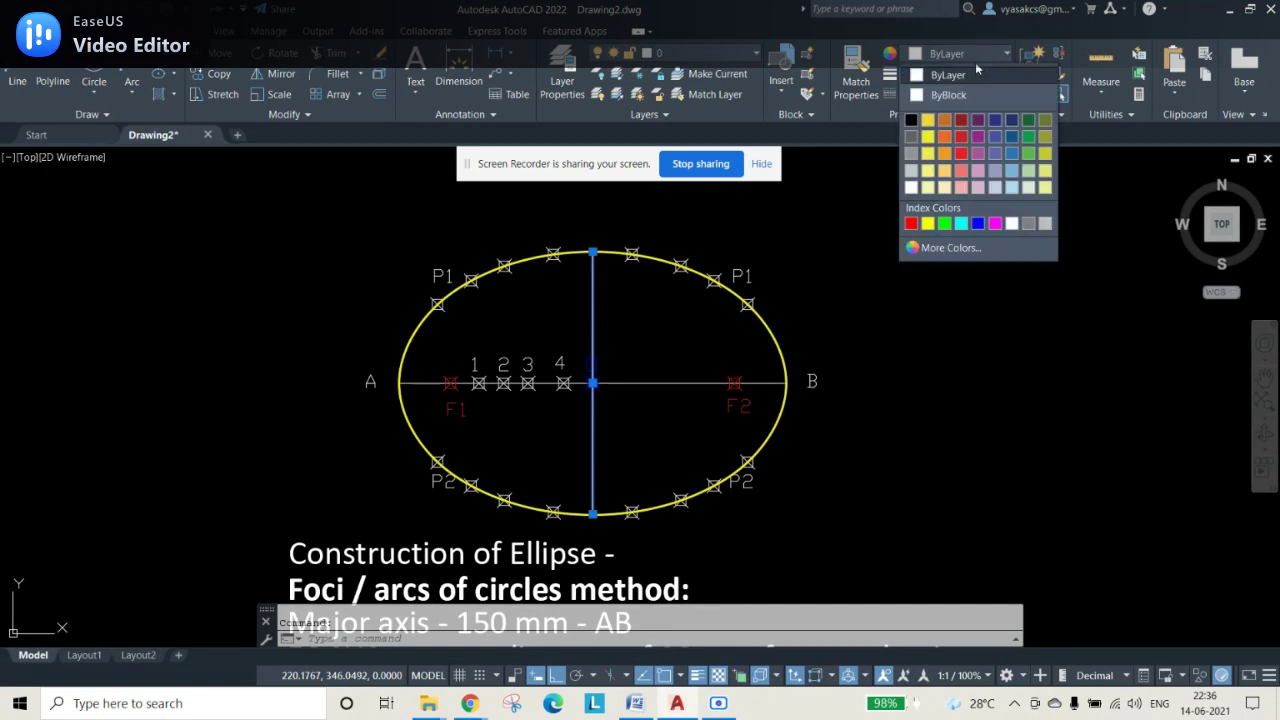
left_click(995, 224)
key("Escape")
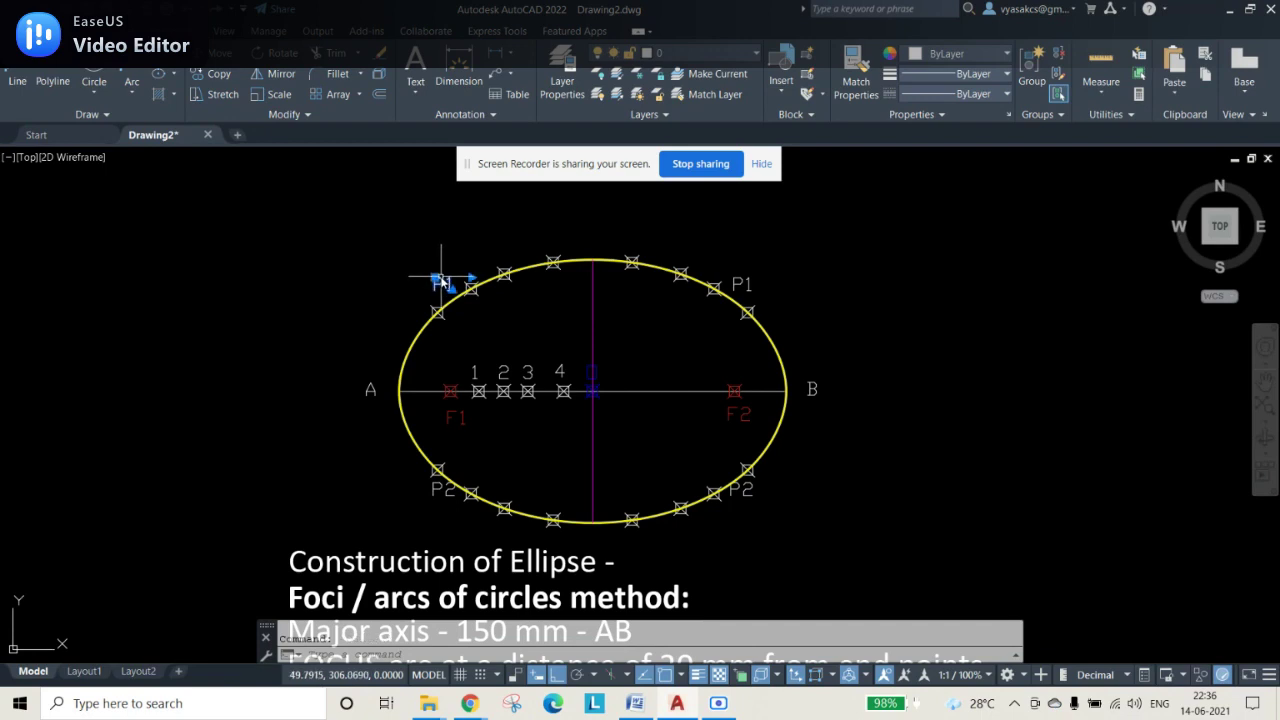
Step: Copy the left P1 label to just above the minor axis's upper end and change its text to C
key("ctrl+c")
key("ctrl+v")
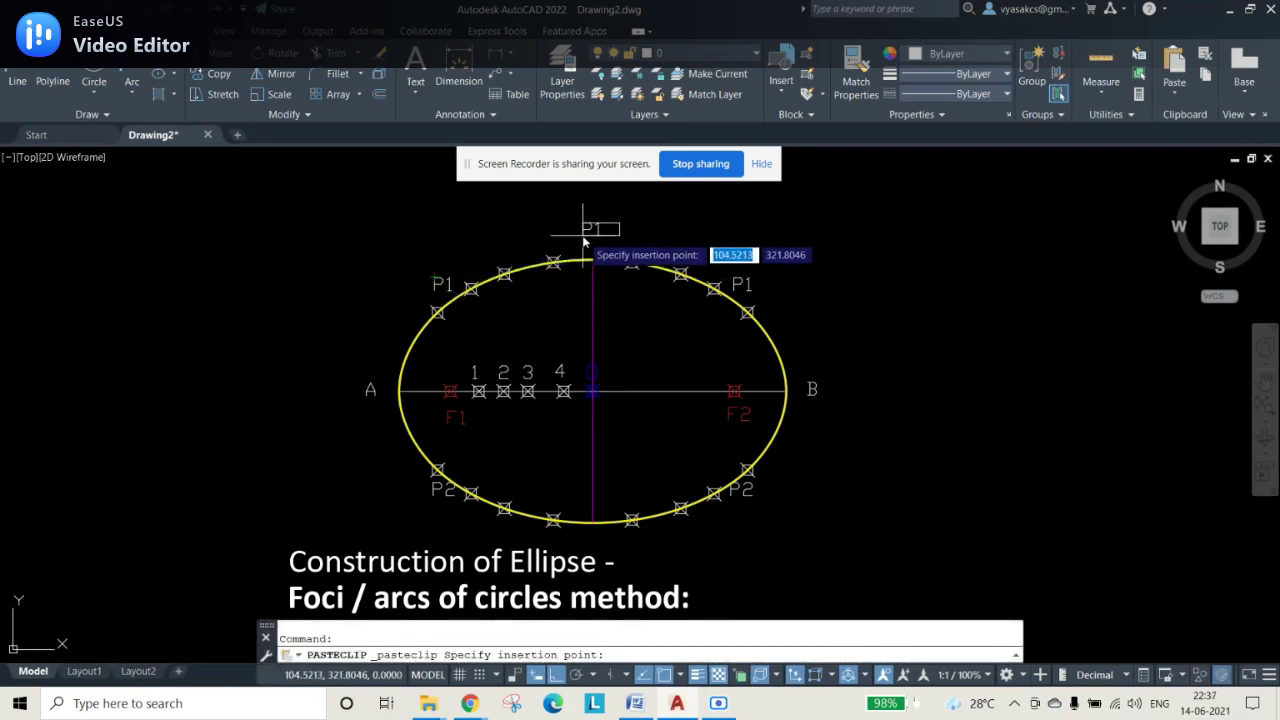
left_click(588, 240)
double_click(600, 234)
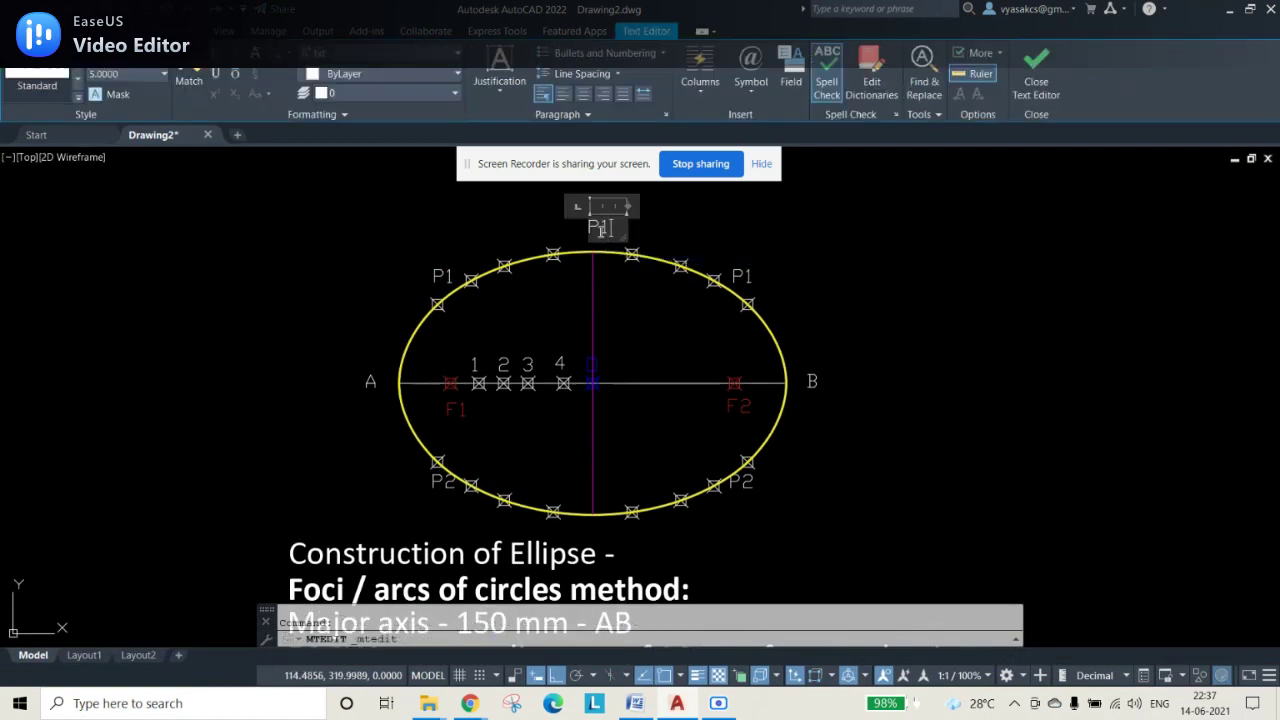
left_click(808, 355)
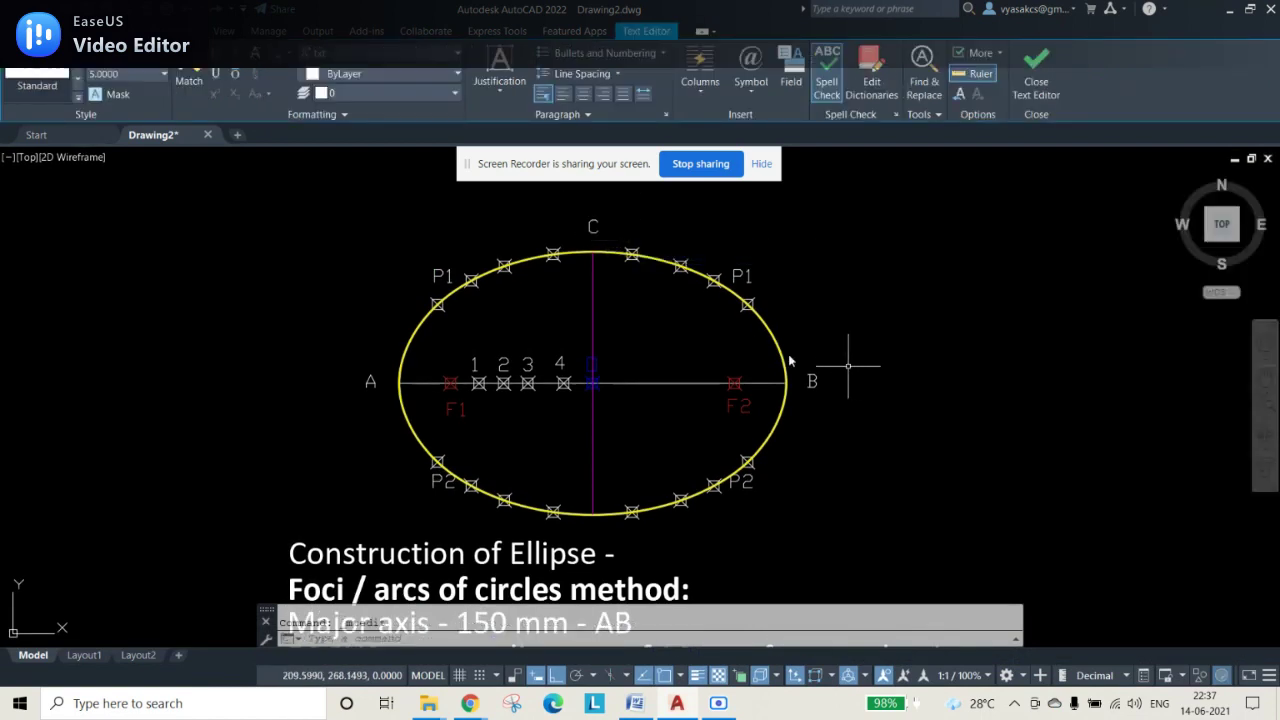
Step: Paste a copy of the C label just below the minor axis's lower end and change its text to D
key("ctrl+v")
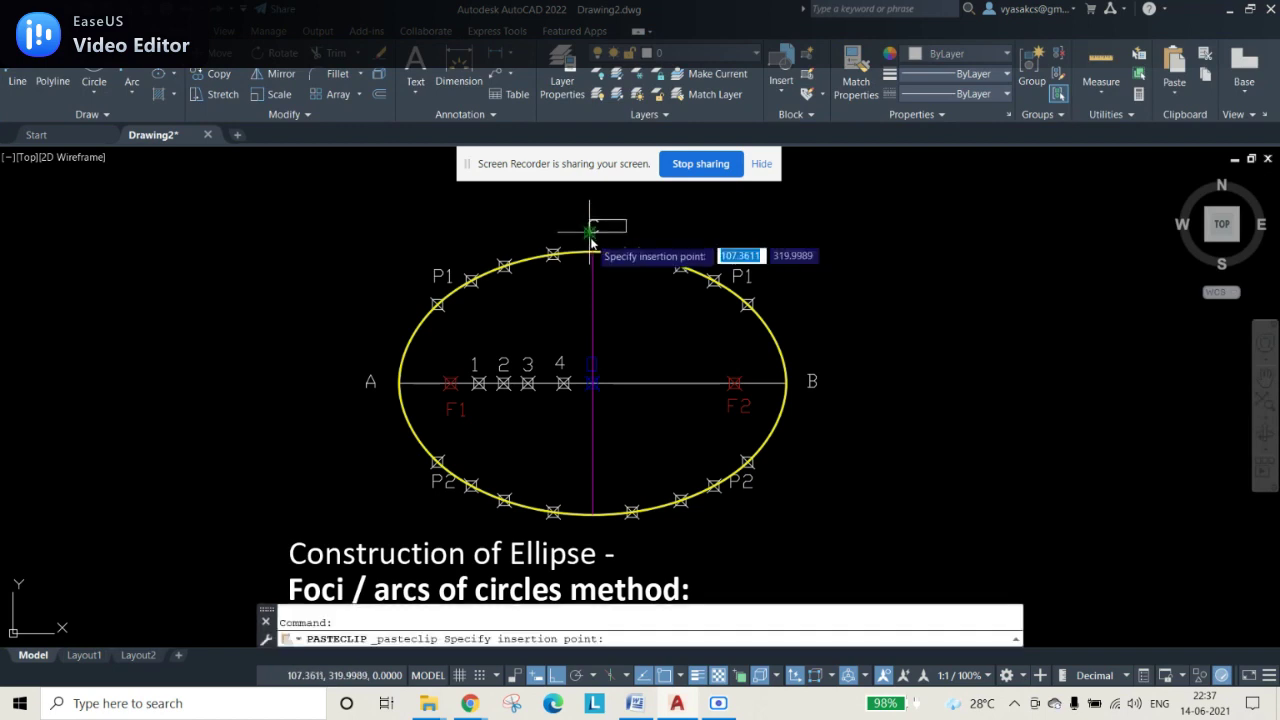
left_click(591, 538)
left_click(591, 535)
left_click(591, 535)
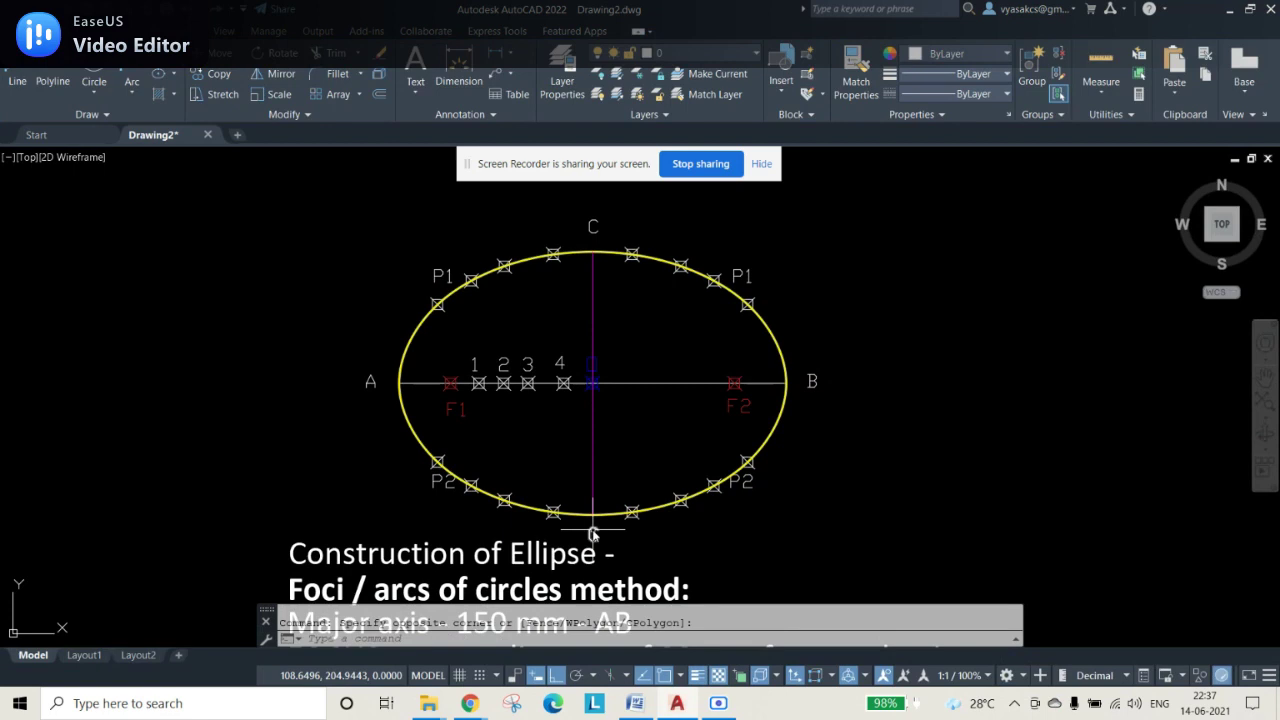
double_click(591, 535)
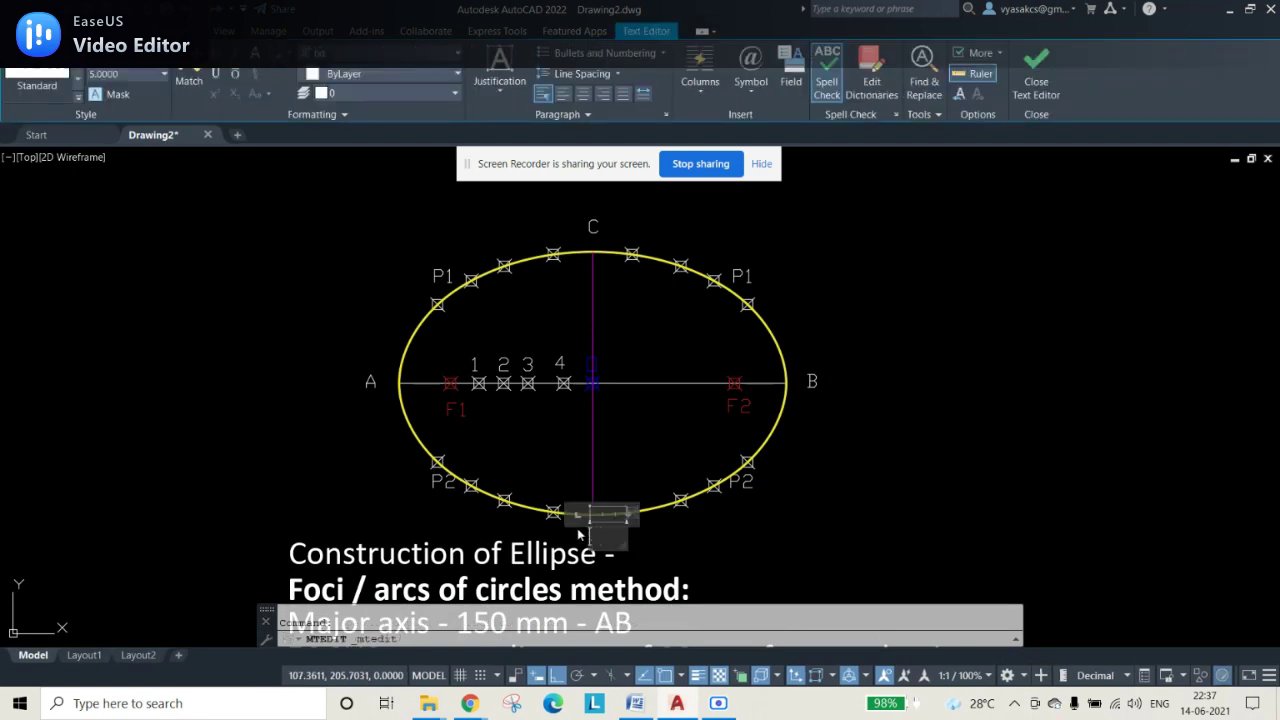
left_click(917, 463)
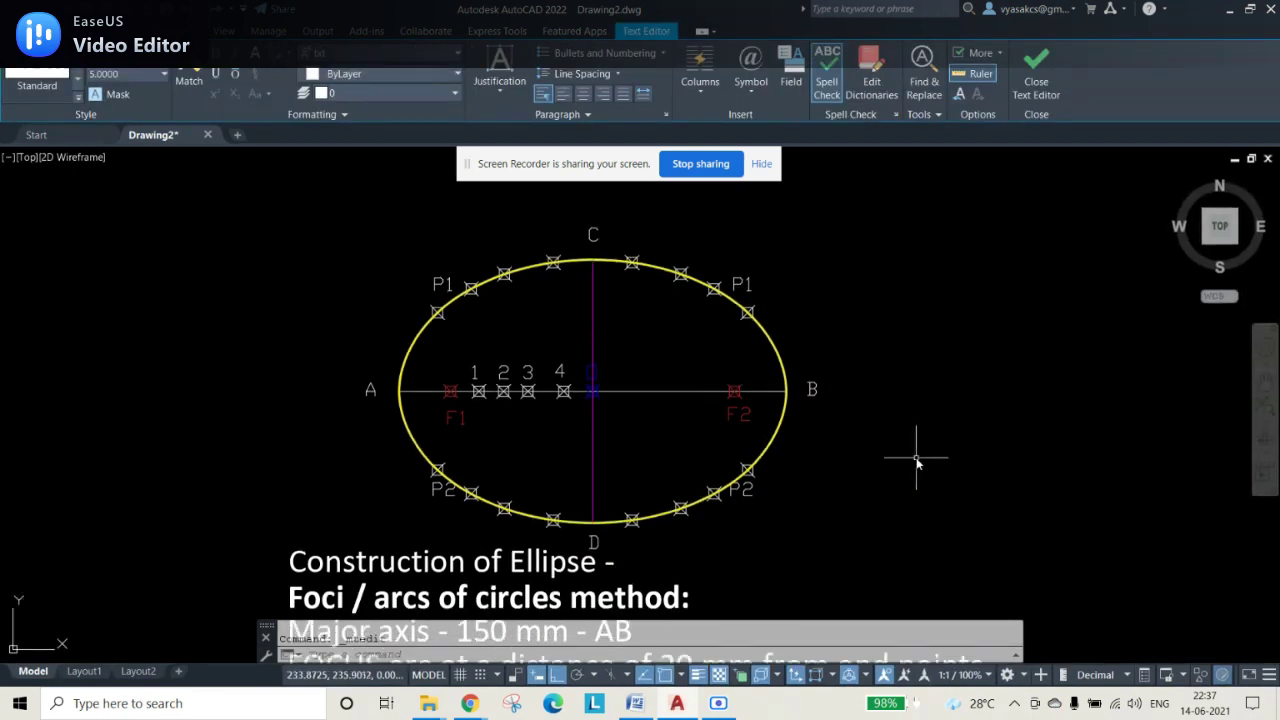
Step: Dimension the major axis AB, placing the dimension line above the ellipse and label C
scroll(666, 409, "down", 3)
scroll(666, 409, "up", 3)
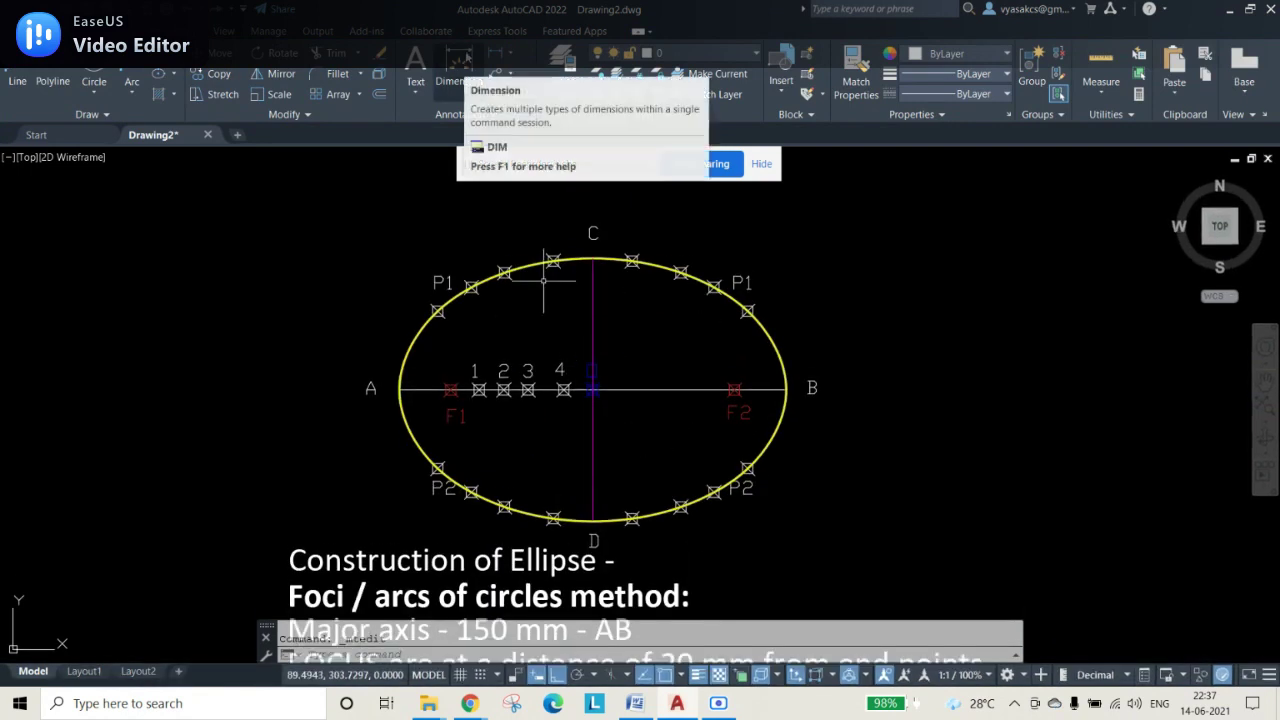
left_click(466, 58)
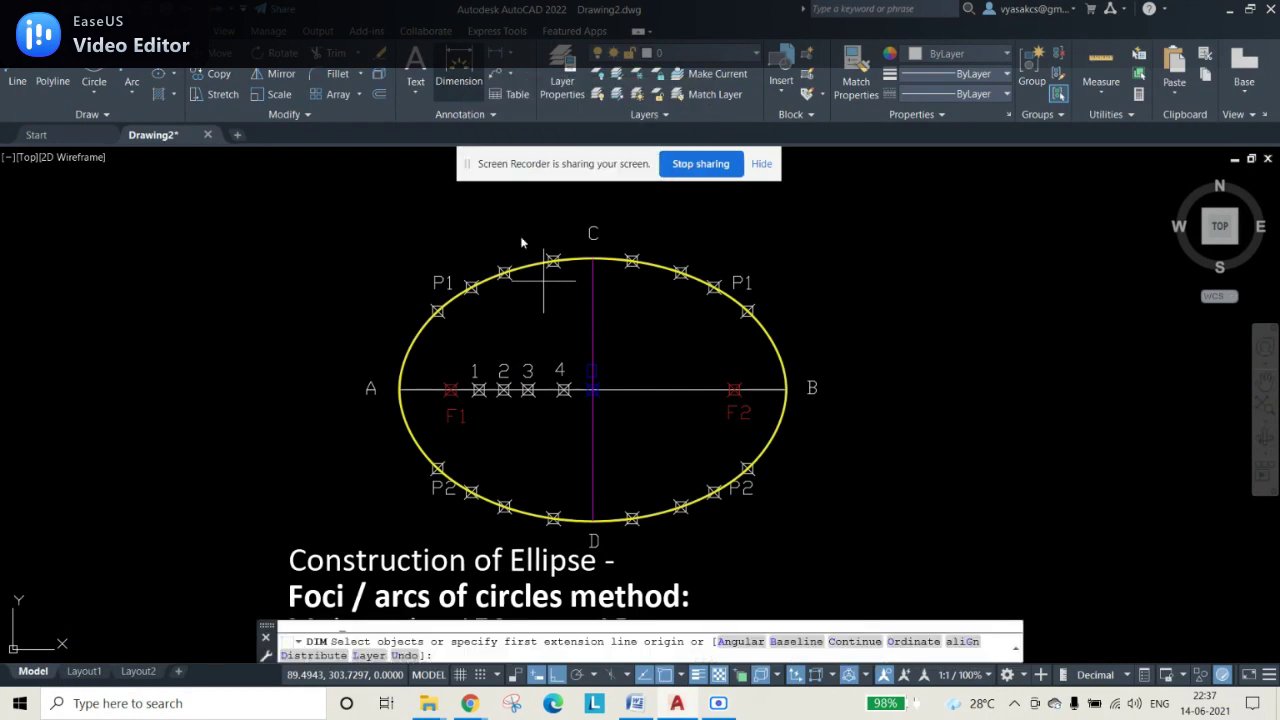
left_click(657, 389)
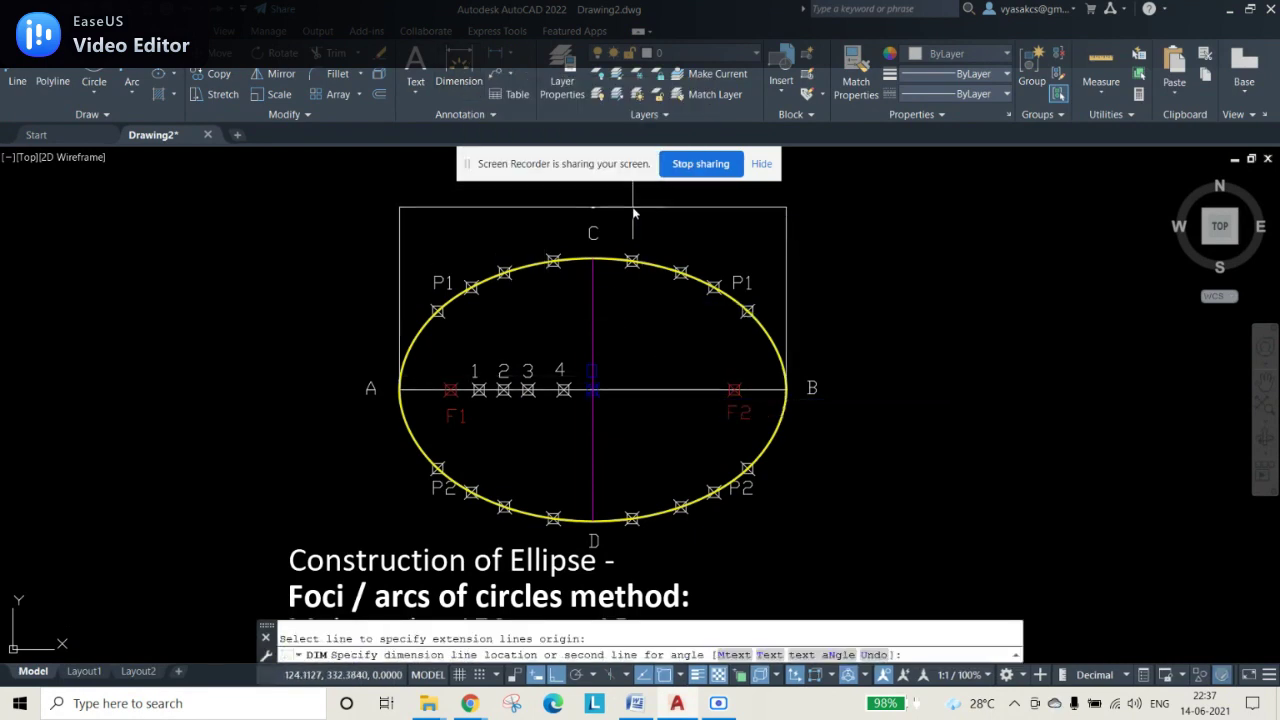
left_click(520, 208)
key("Escape")
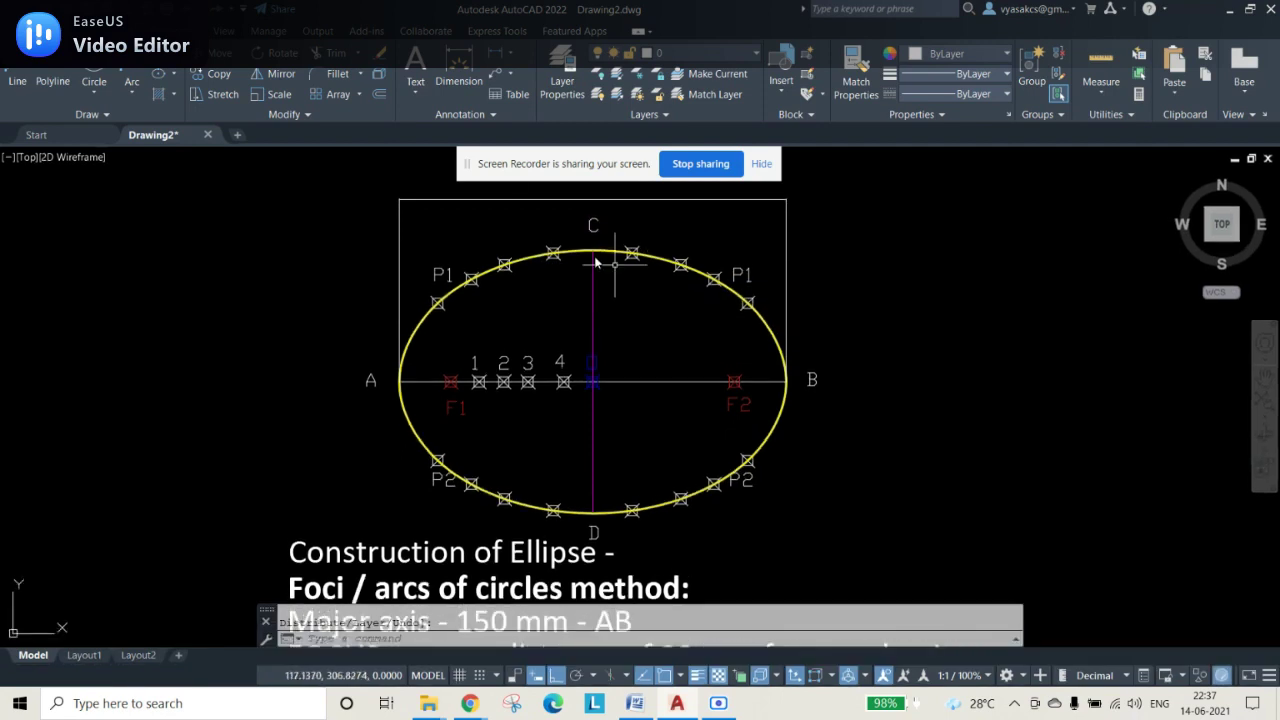
Step: Dimension the minor axis CD, placing the dimension line to the right of end B
left_click(459, 62)
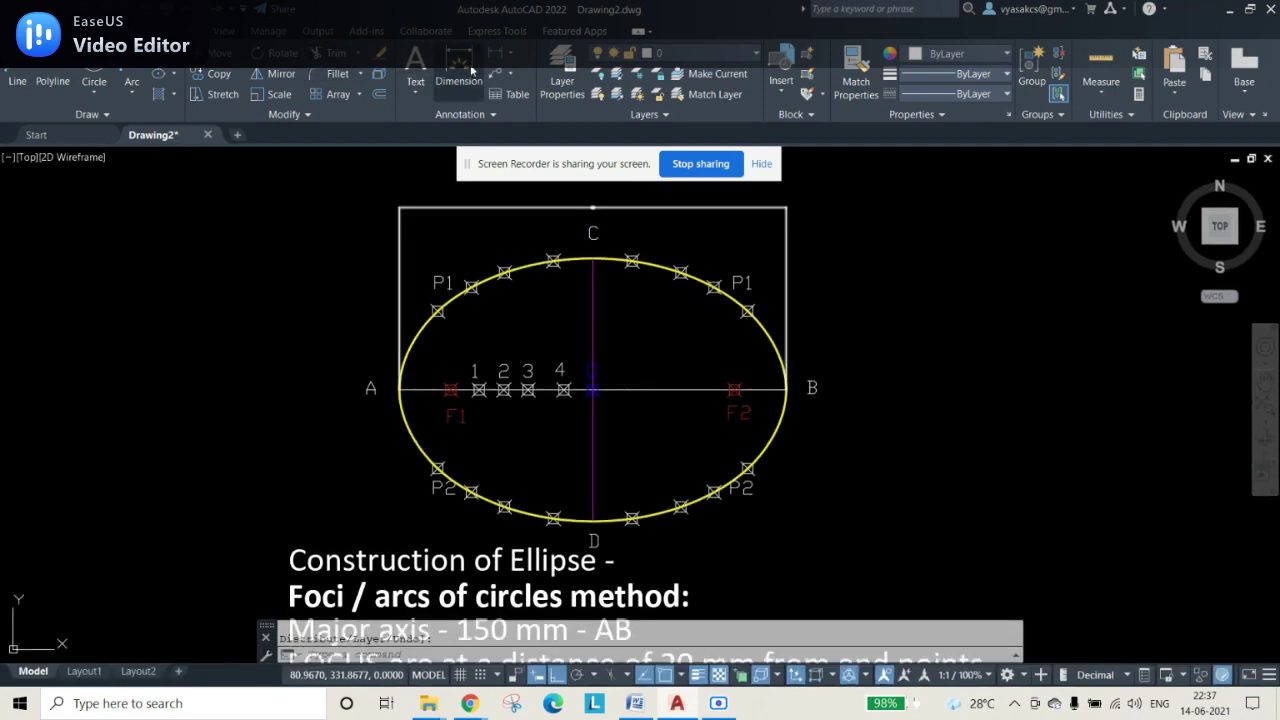
left_click(593, 345)
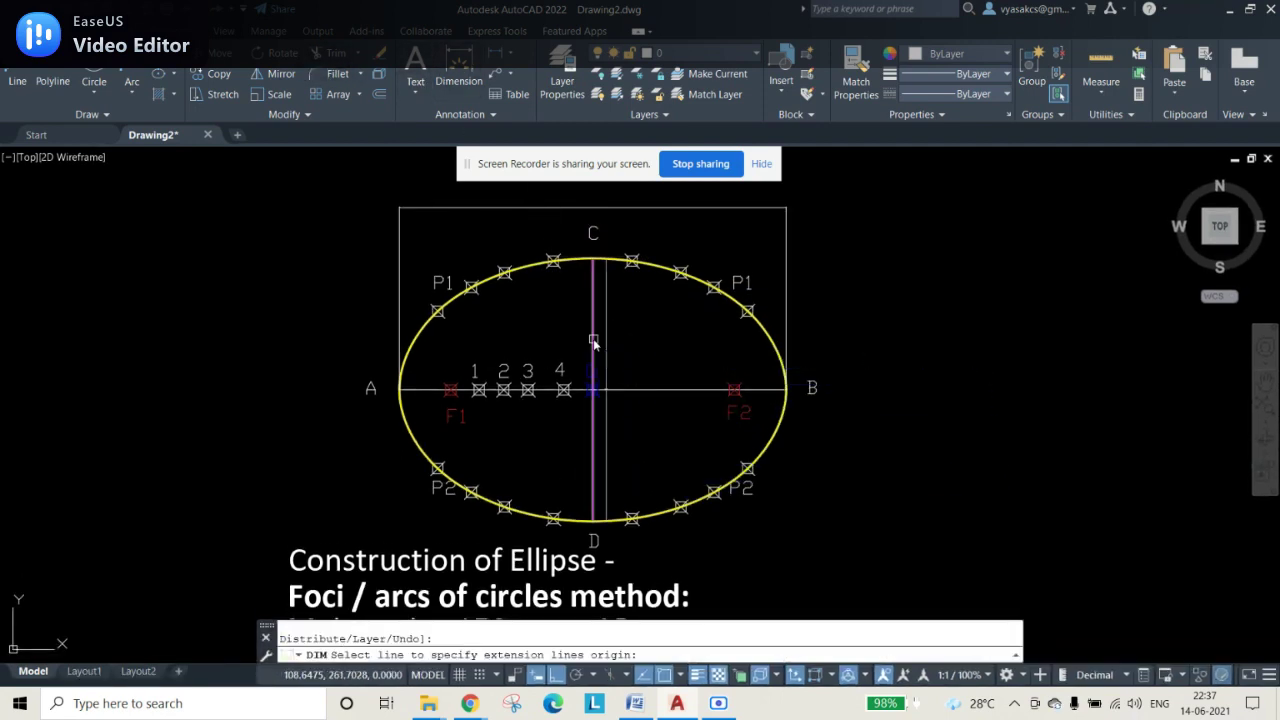
left_click(883, 358)
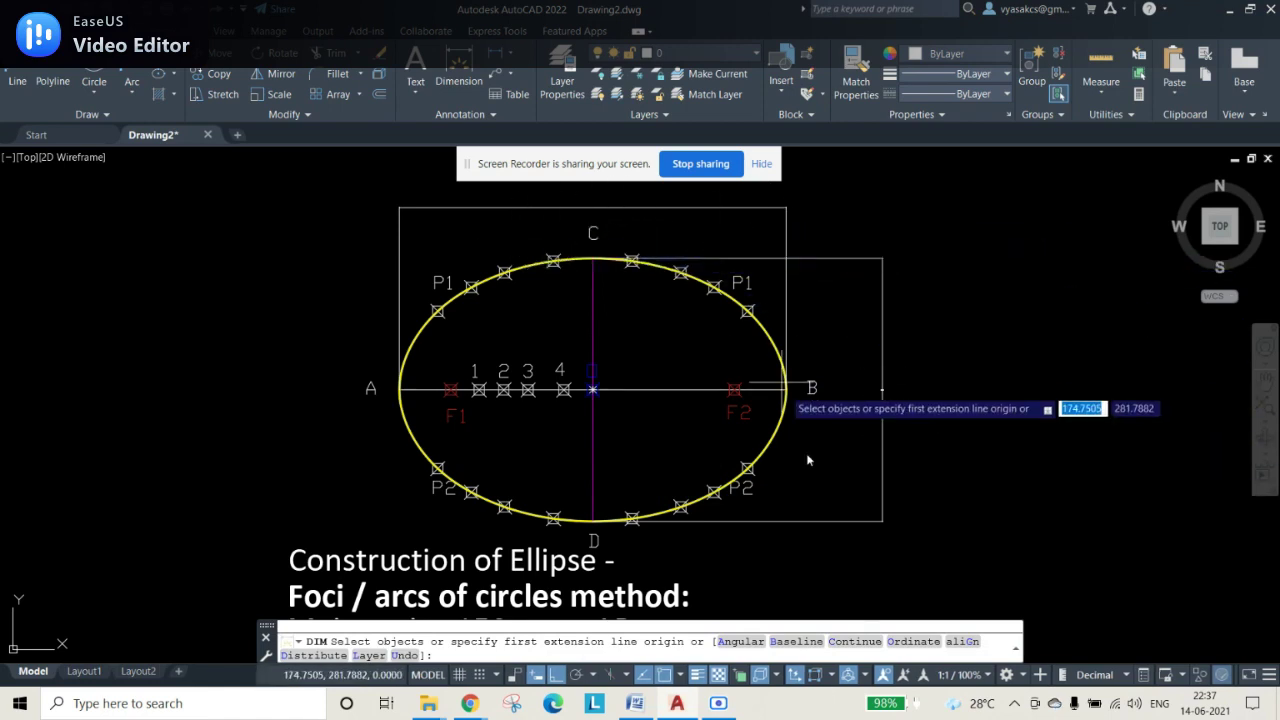
left_click(684, 262)
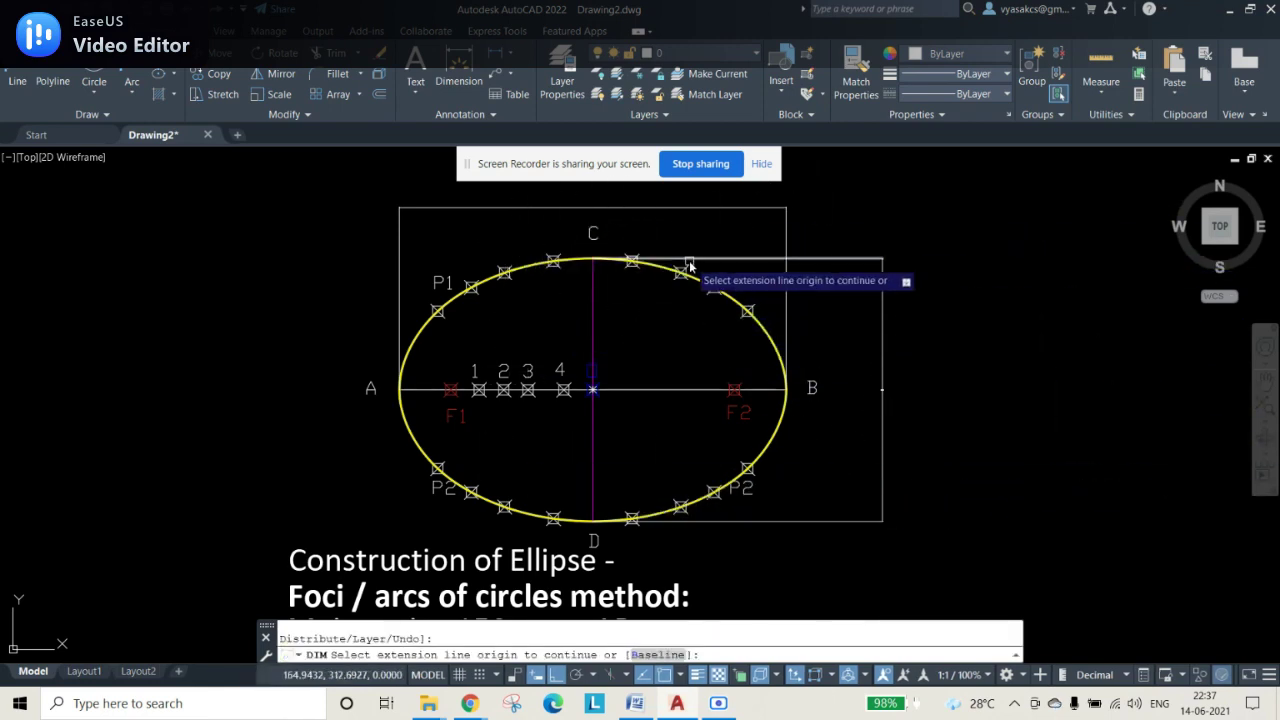
key("Escape")
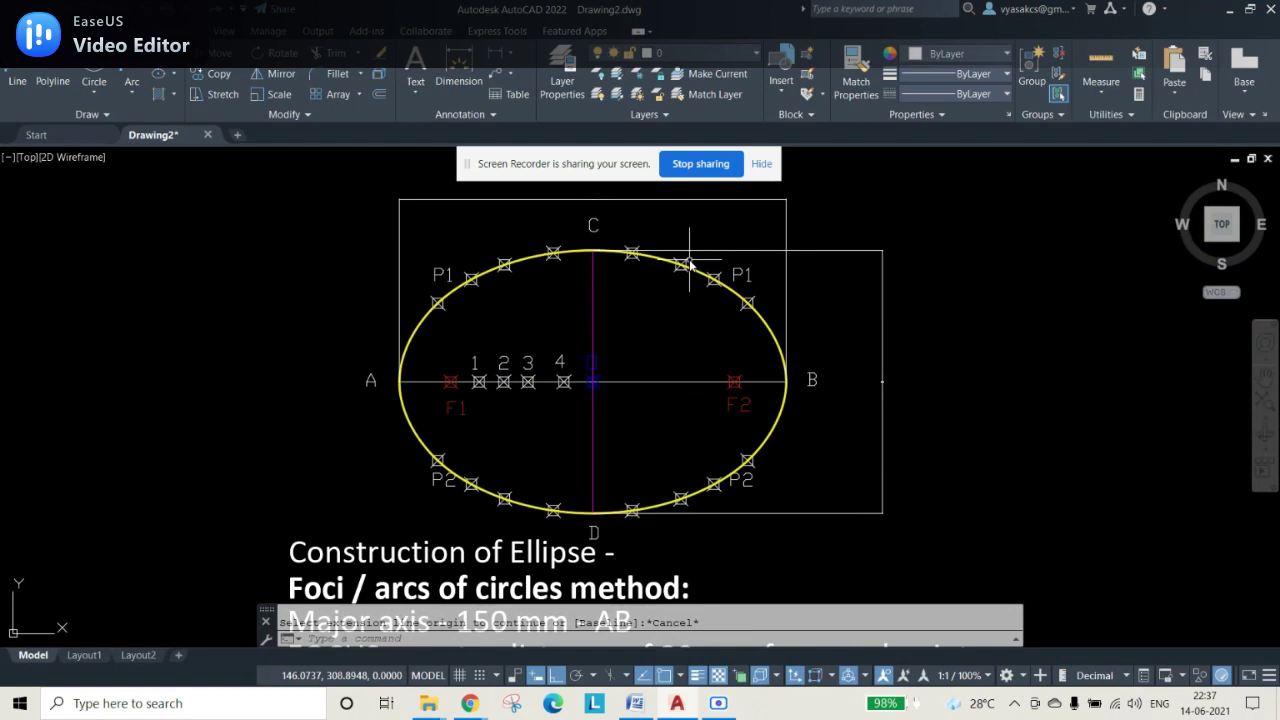
Step: Modify the Standard dimension style to an arrow size of 4 and a text height of 4
type("DIMSTYLE")
key("Return")
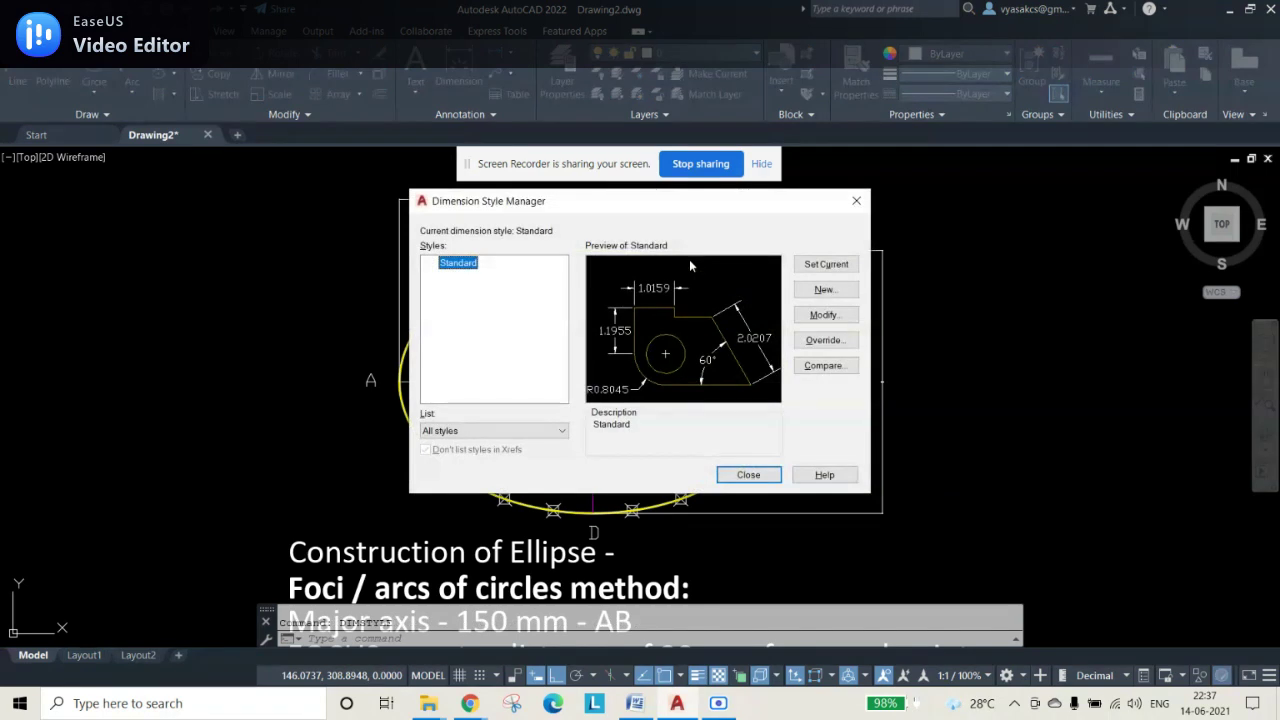
left_click(822, 315)
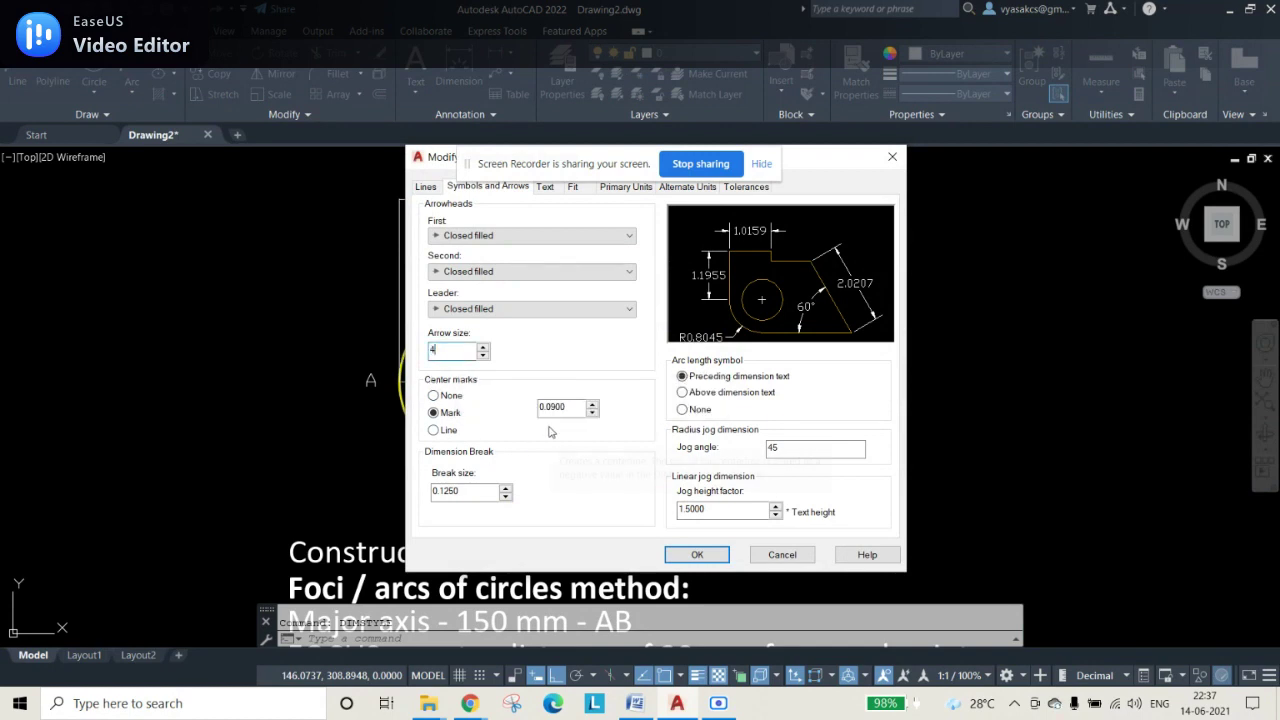
left_click(545, 188)
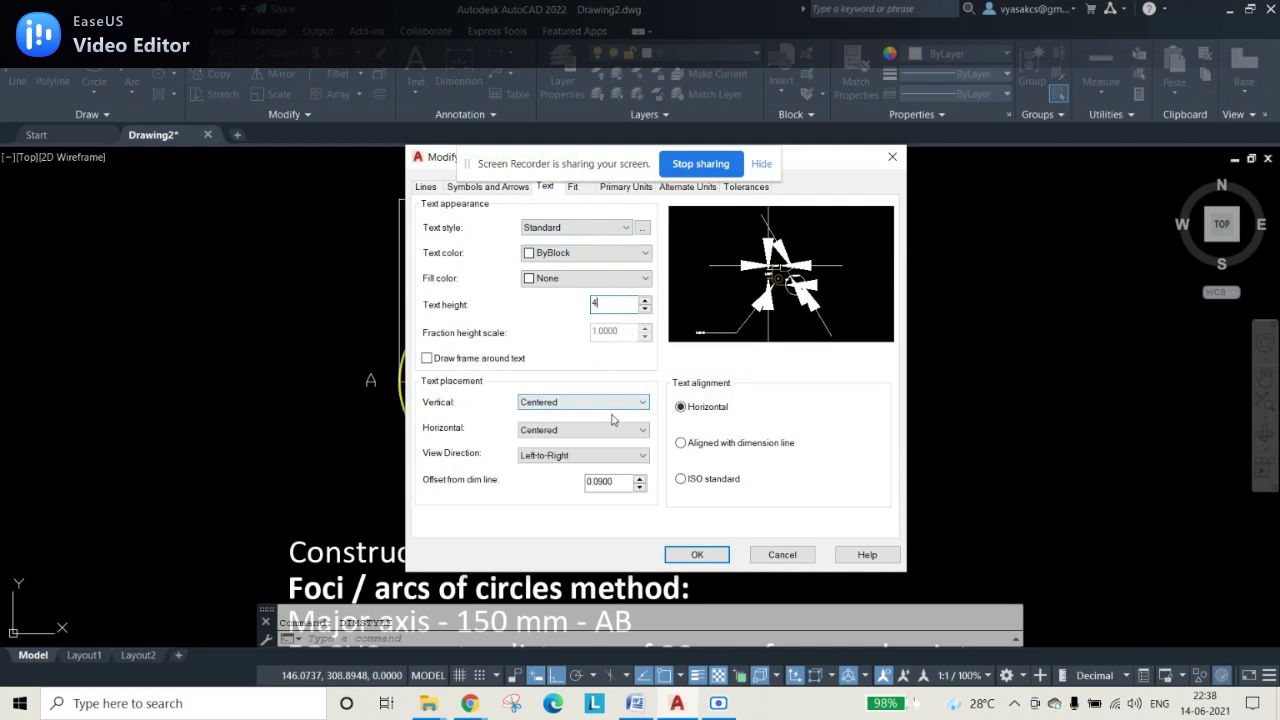
left_click(698, 556)
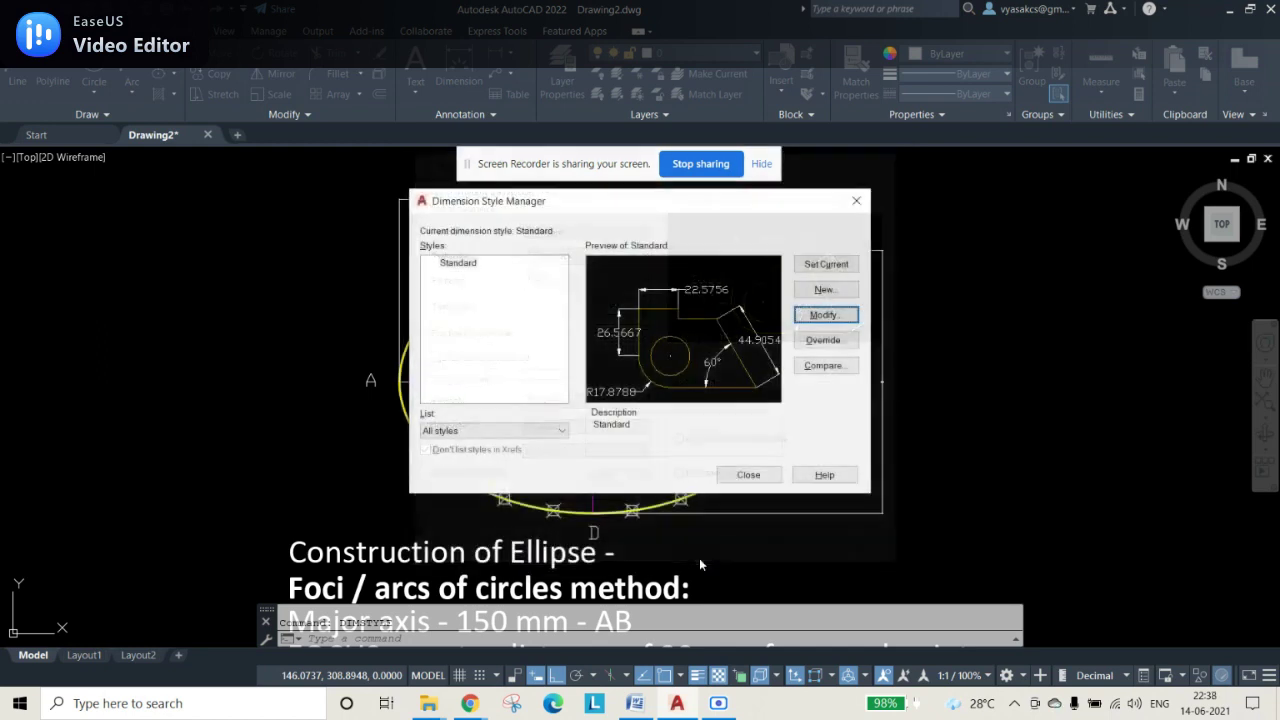
left_click(749, 476)
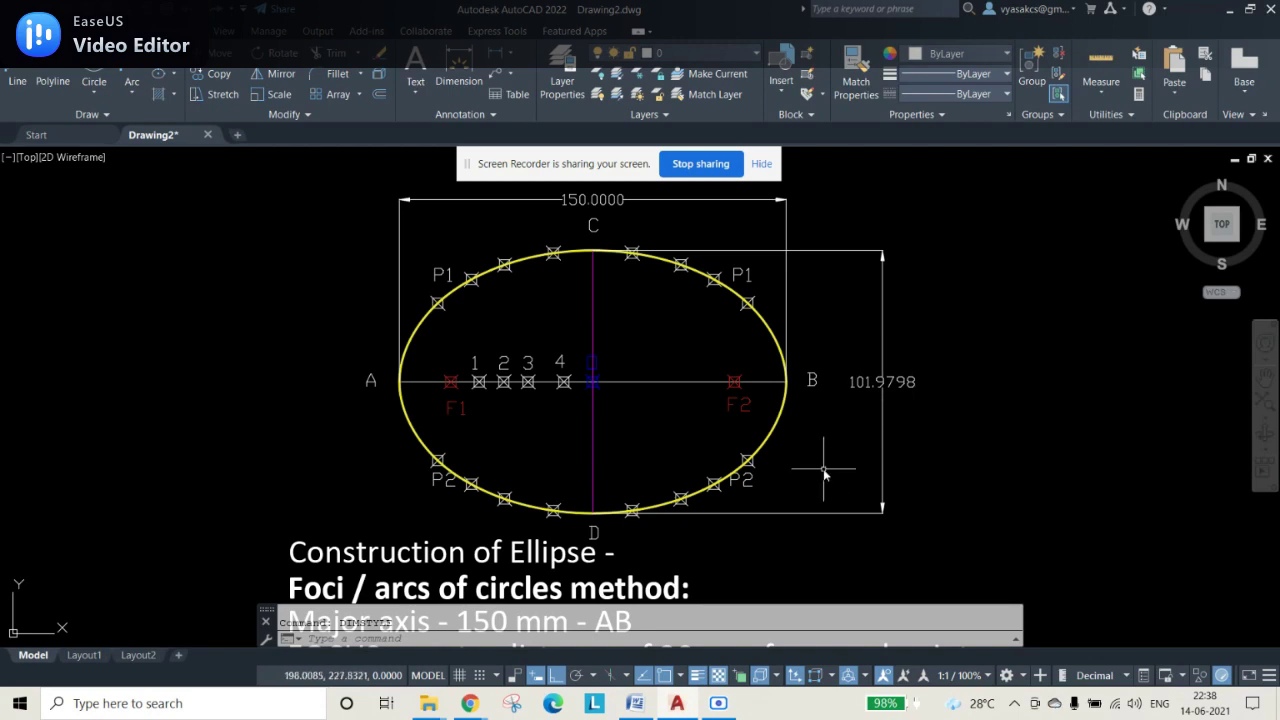
scroll(825, 468, "down", 2)
middle_click_drag(825, 468, 805, 400)
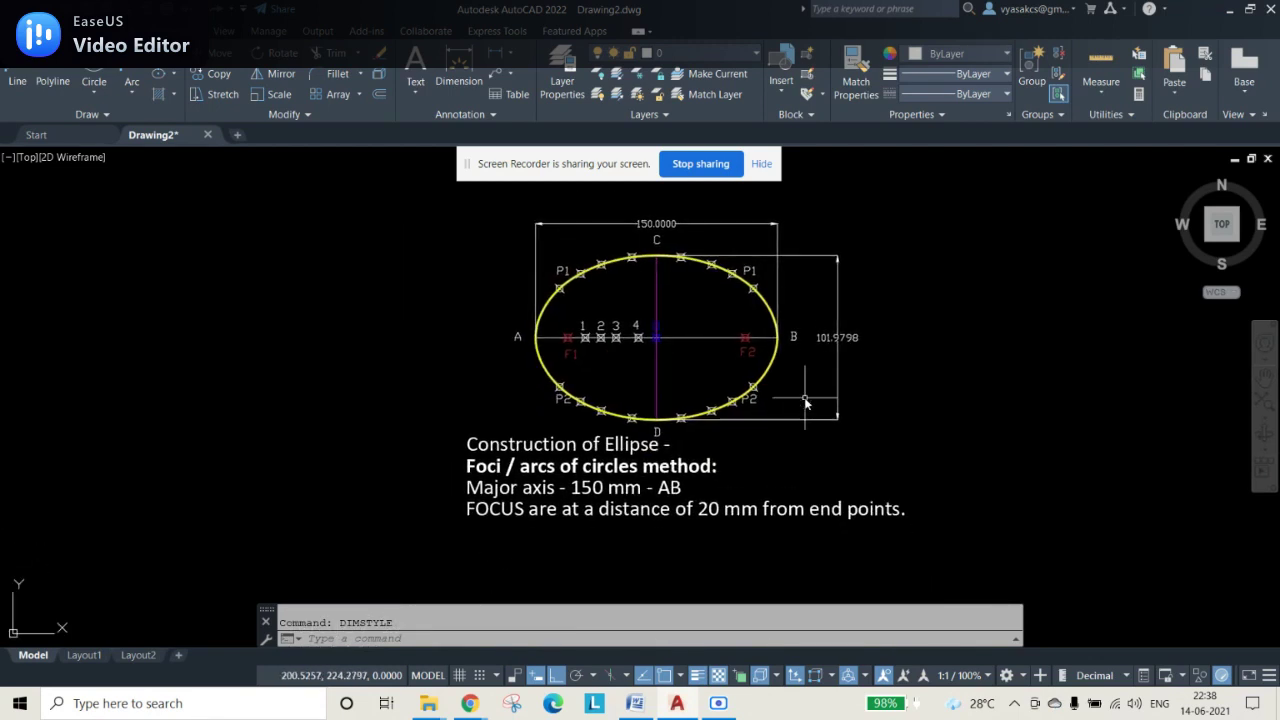